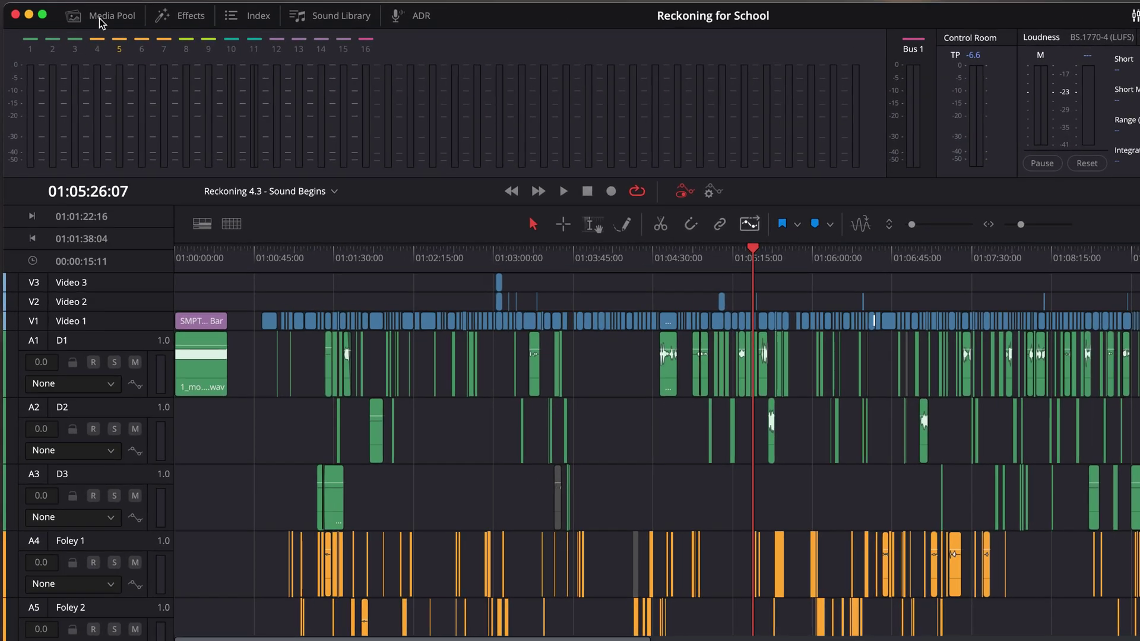
# Show the Media Pool and audition the 72950-Goat clip in the source viewer
pyautogui.click(80, 28)
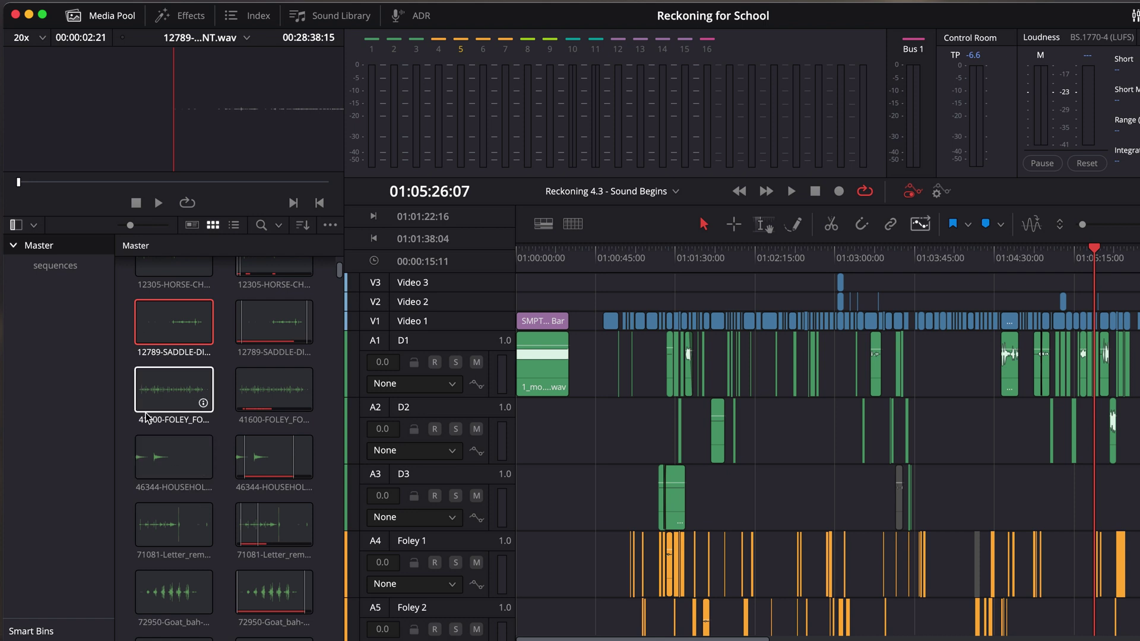
pyautogui.click(174, 598)
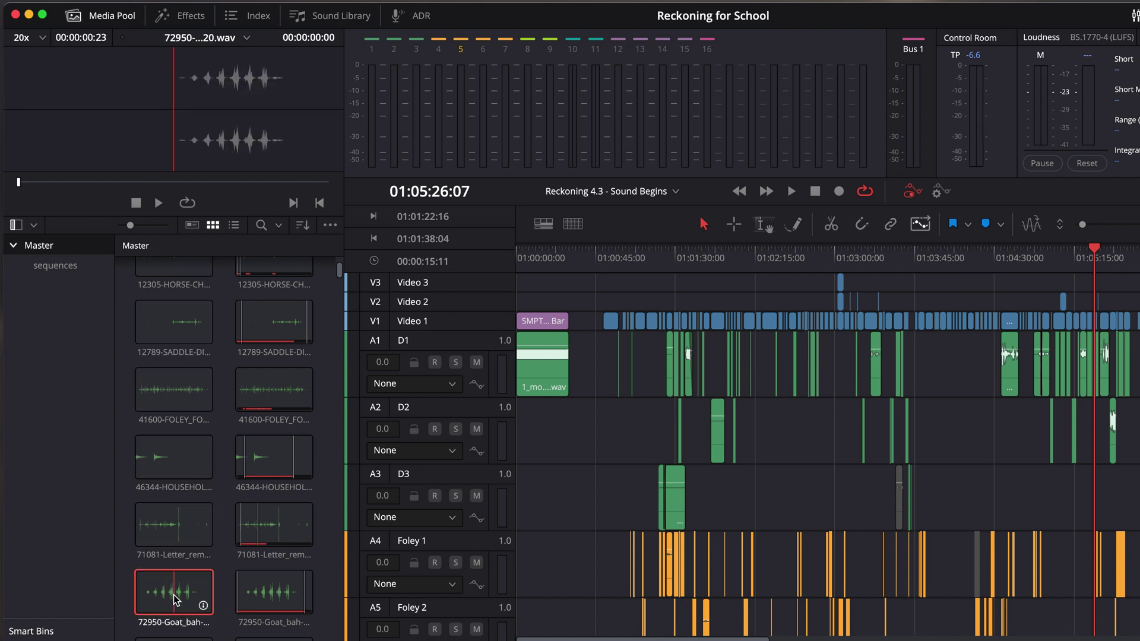
pyautogui.click(158, 203)
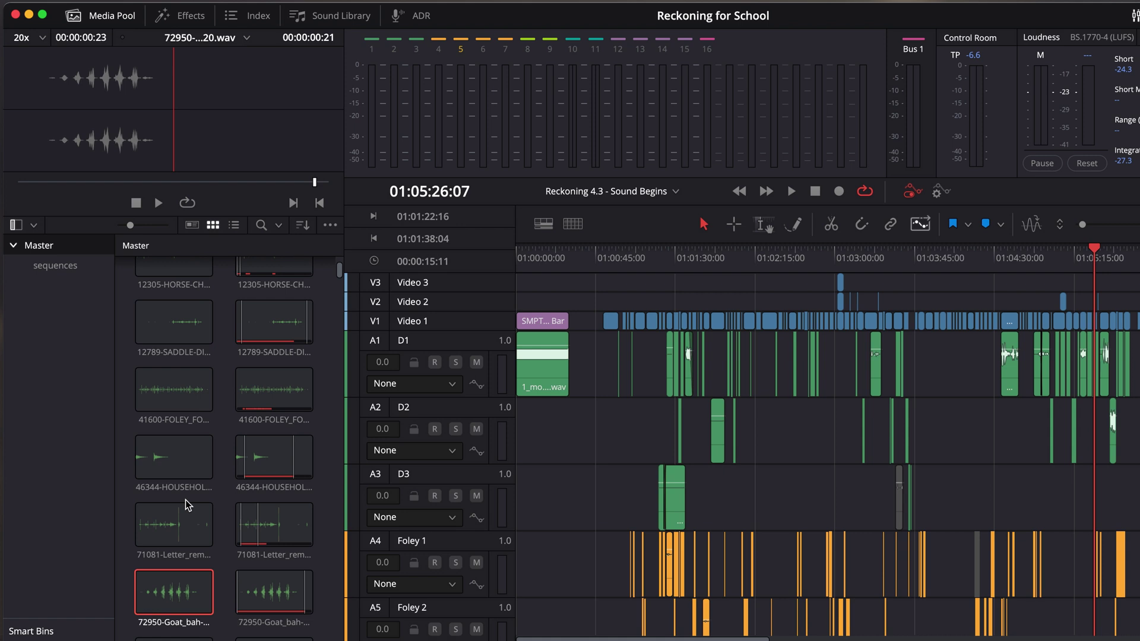
pyautogui.scroll(-5, 184, 475)
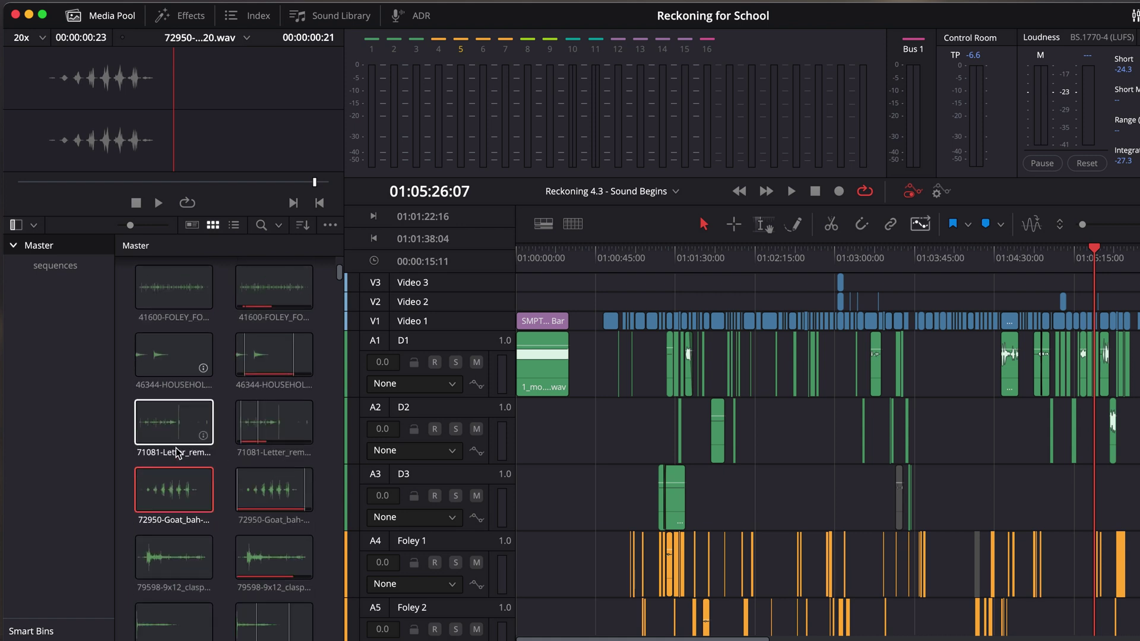
pyautogui.scroll(5, 184, 469)
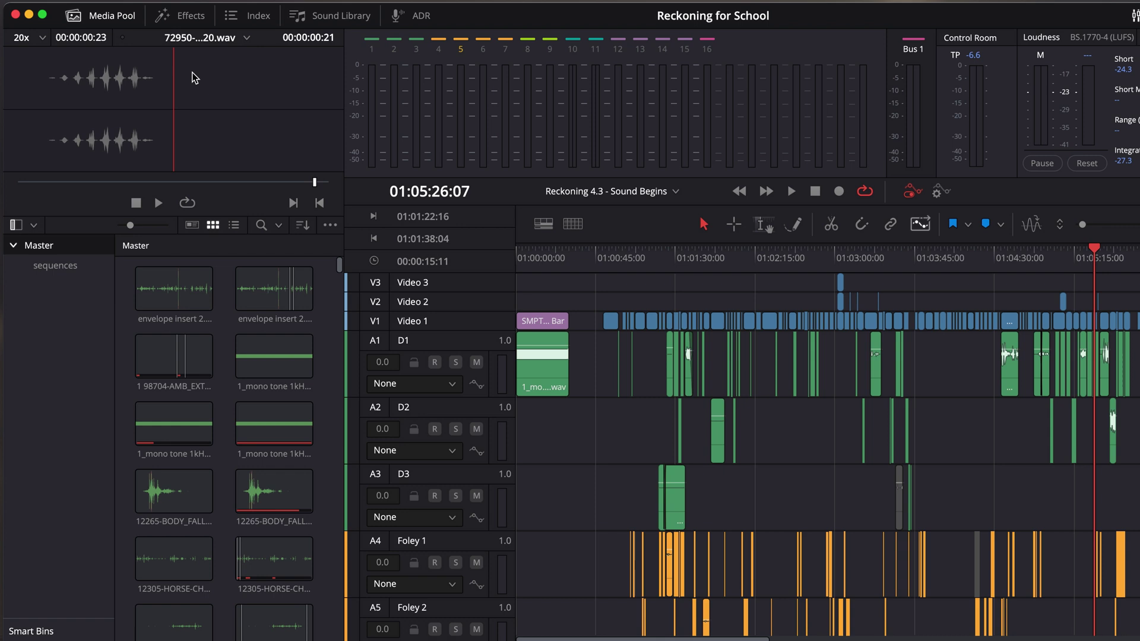
# Set the goat clip's waveform zoom in the viewer to 10x
pyautogui.click(42, 38)
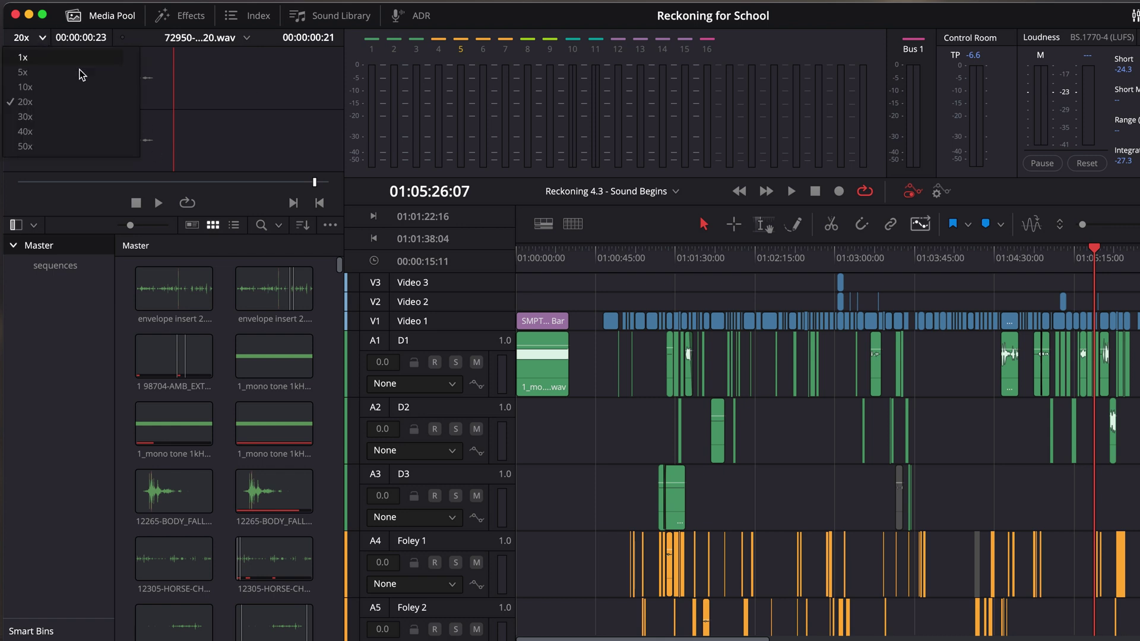
pyautogui.click(24, 58)
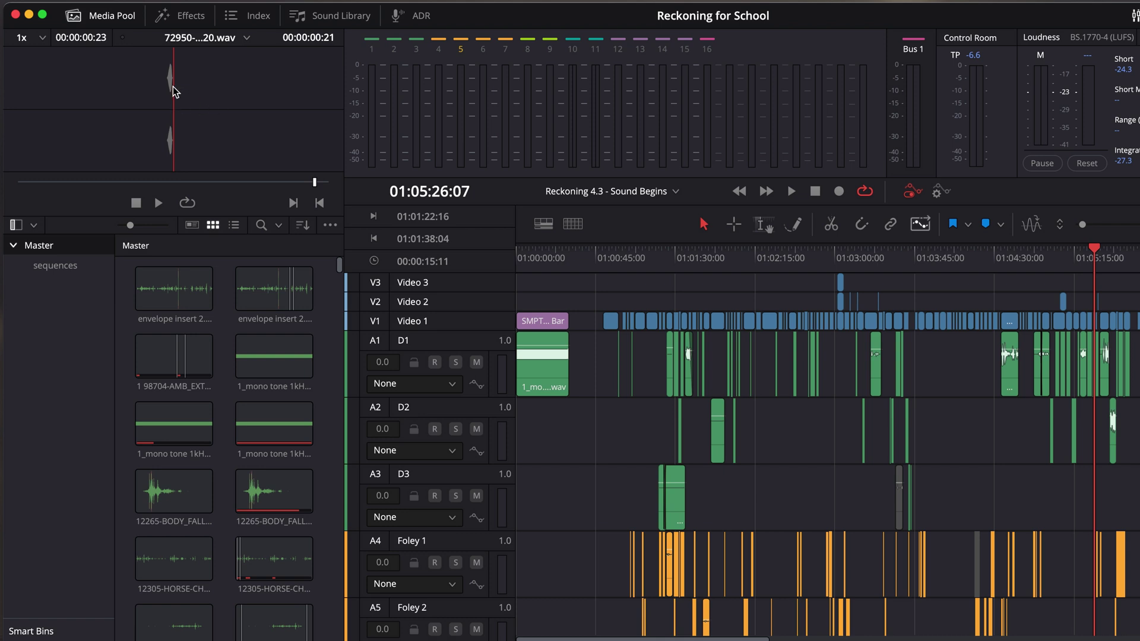
pyautogui.click(42, 38)
pyautogui.click(22, 72)
pyautogui.click(42, 38)
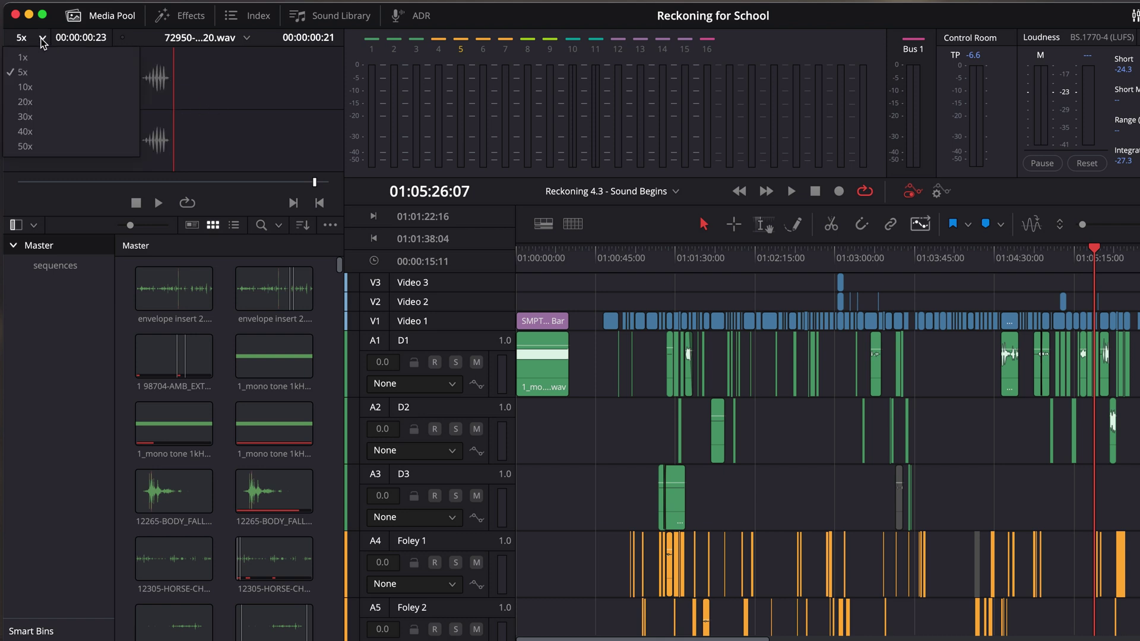
pyautogui.click(25, 87)
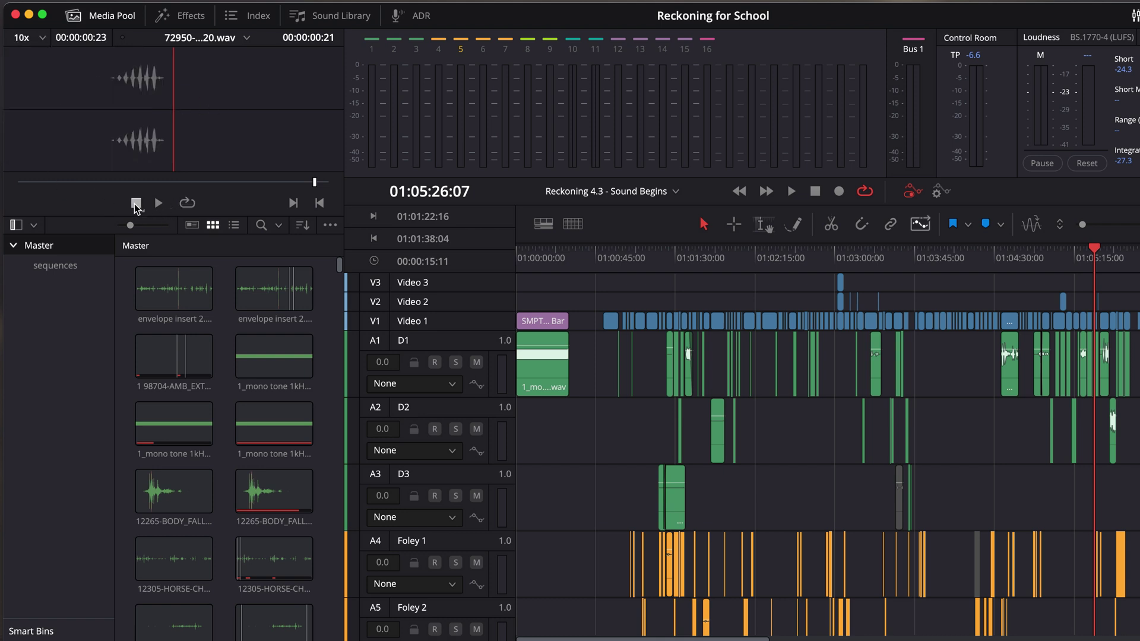
# Turn on loop playback, play the goat clip and mark an in point a few frames in
pyautogui.click(186, 204)
pyautogui.press('space')
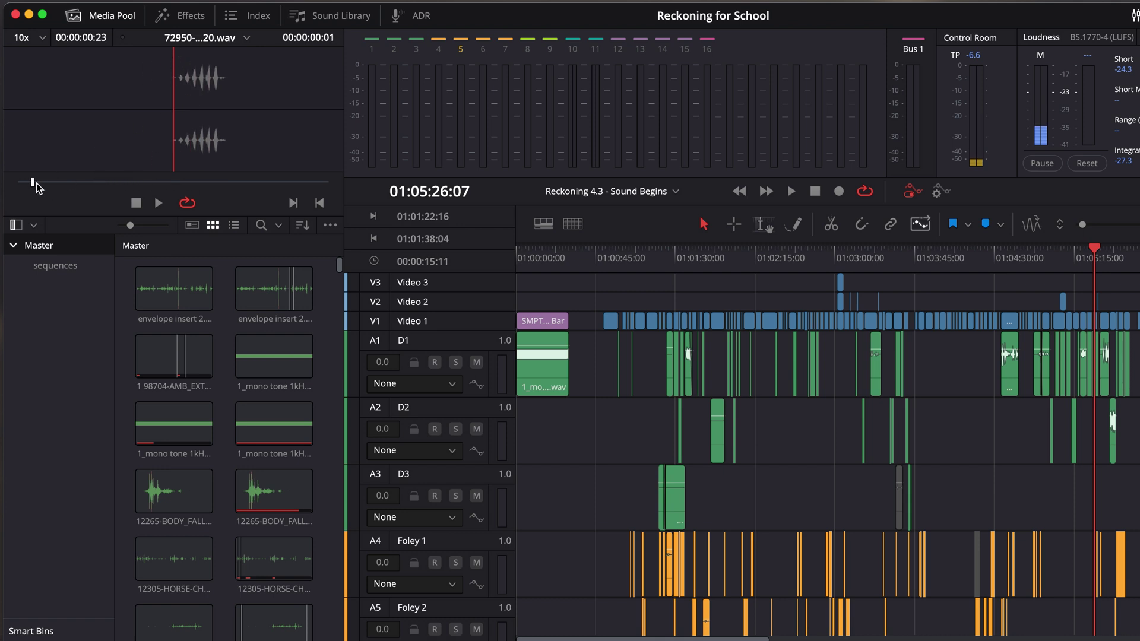
pyautogui.moveTo(33, 183); pyautogui.dragTo(117, 183)
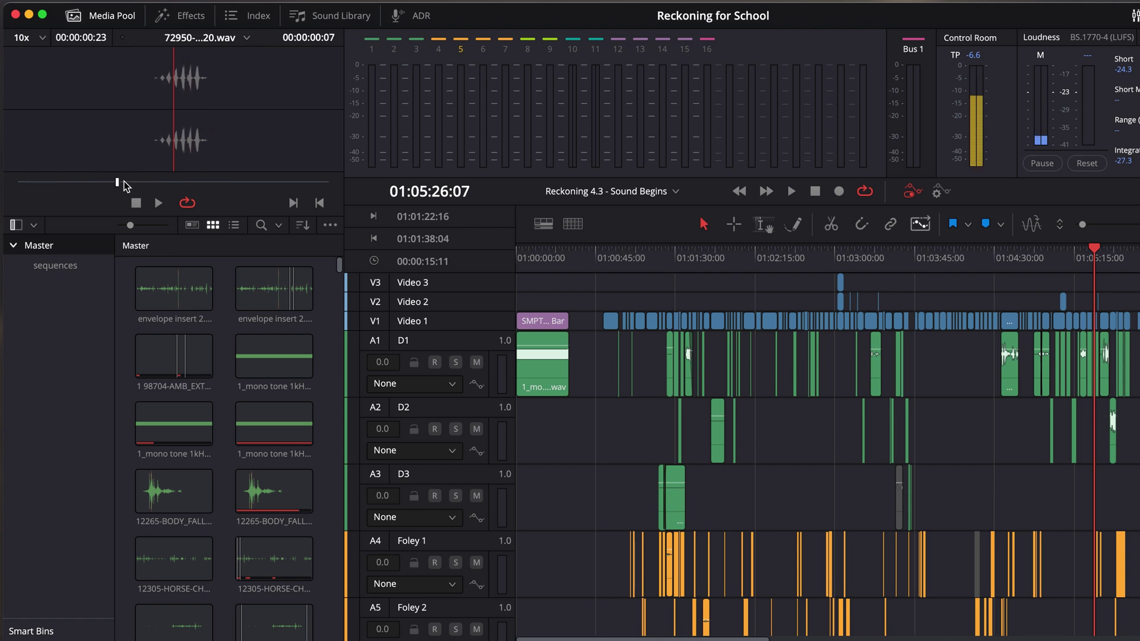
pyautogui.press('i')
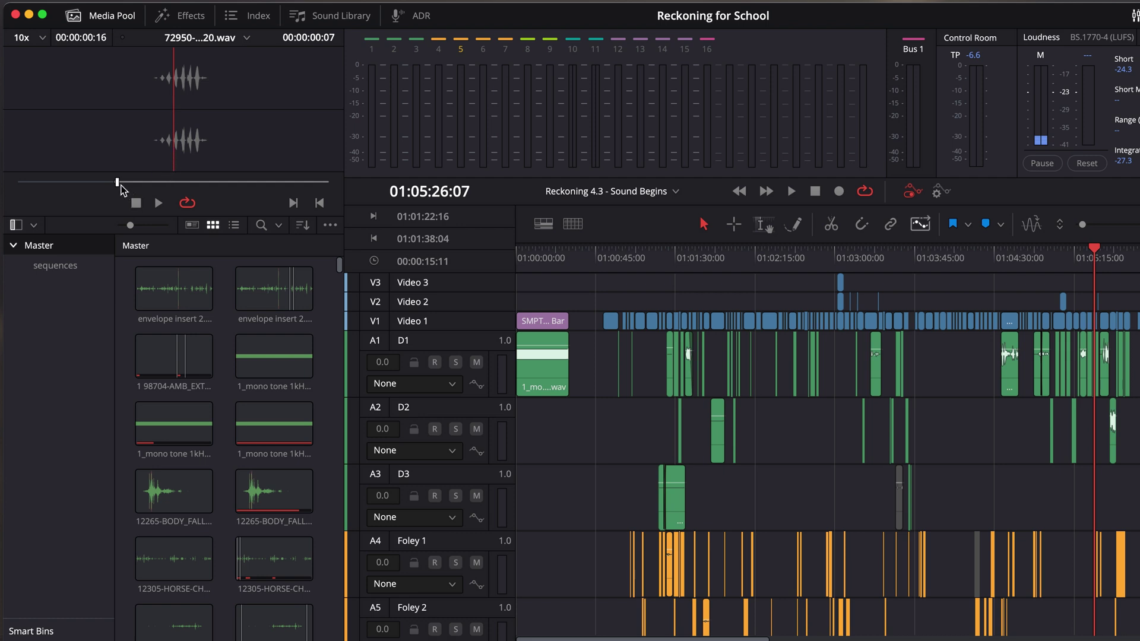
pyautogui.moveTo(118, 183); pyautogui.dragTo(272, 184)
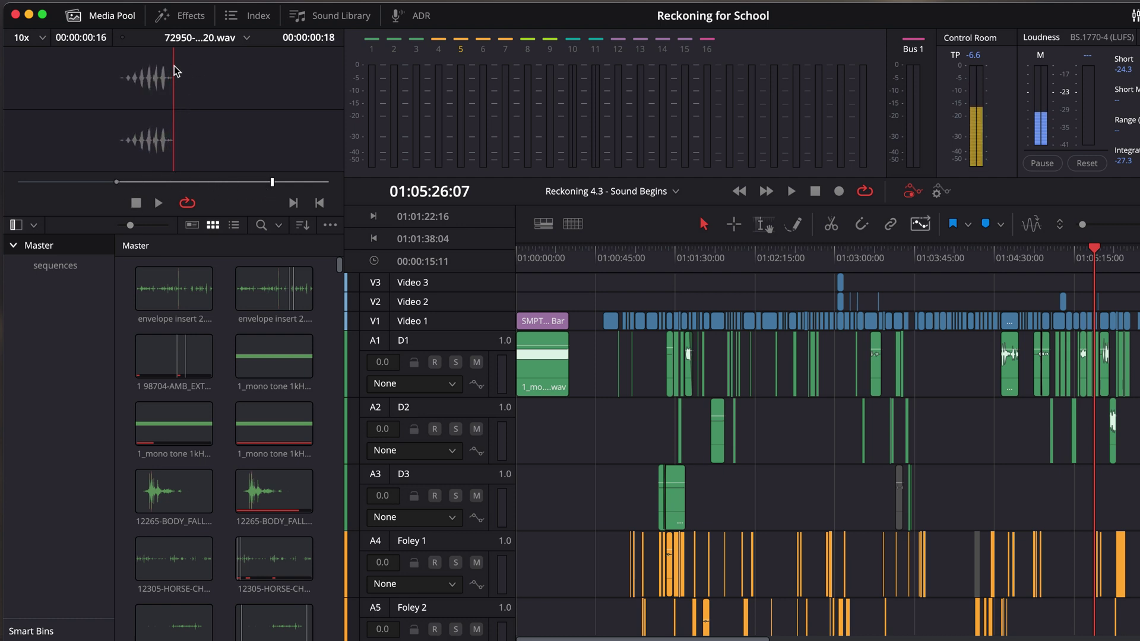
# Park the timeline playhead at 01:11:44:08 past the last clips, with A1 and A2 enlarged and zoomed in
pyautogui.click(620, 261)
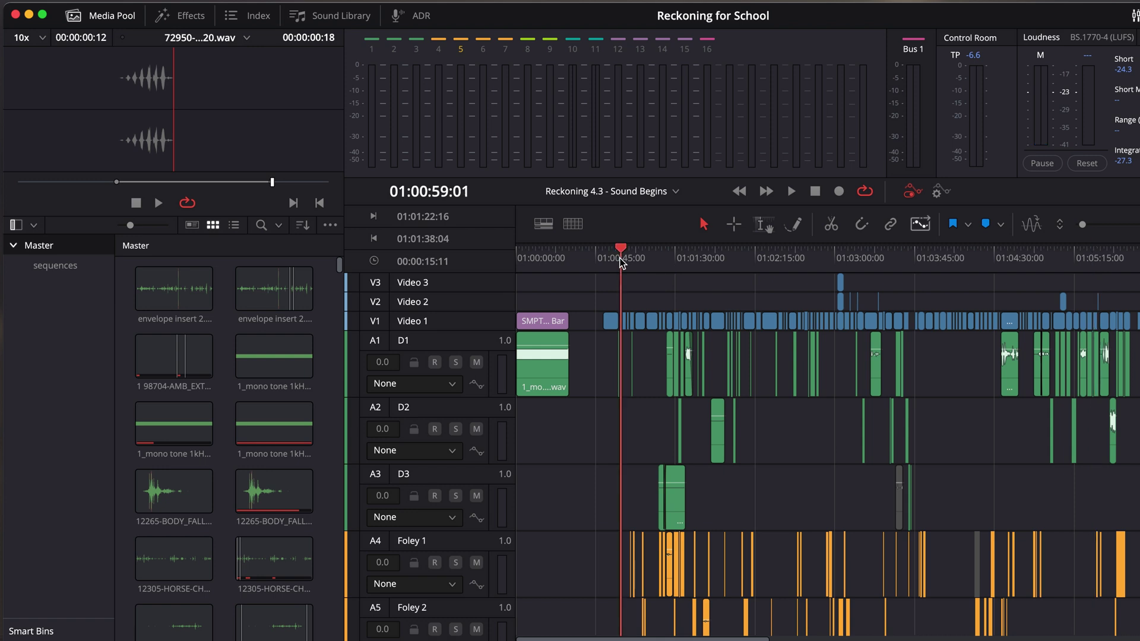
pyautogui.hscroll(10, 634, 261)
pyautogui.hscroll(-10, 631, 259)
pyautogui.hscroll(7, 630, 258)
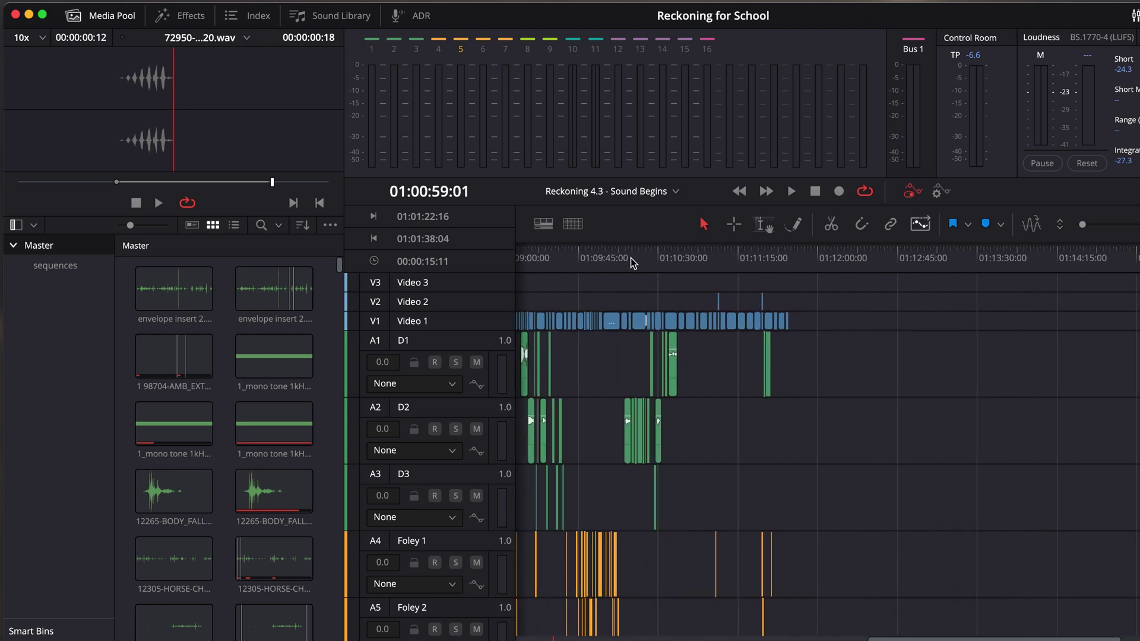
pyautogui.click(627, 256)
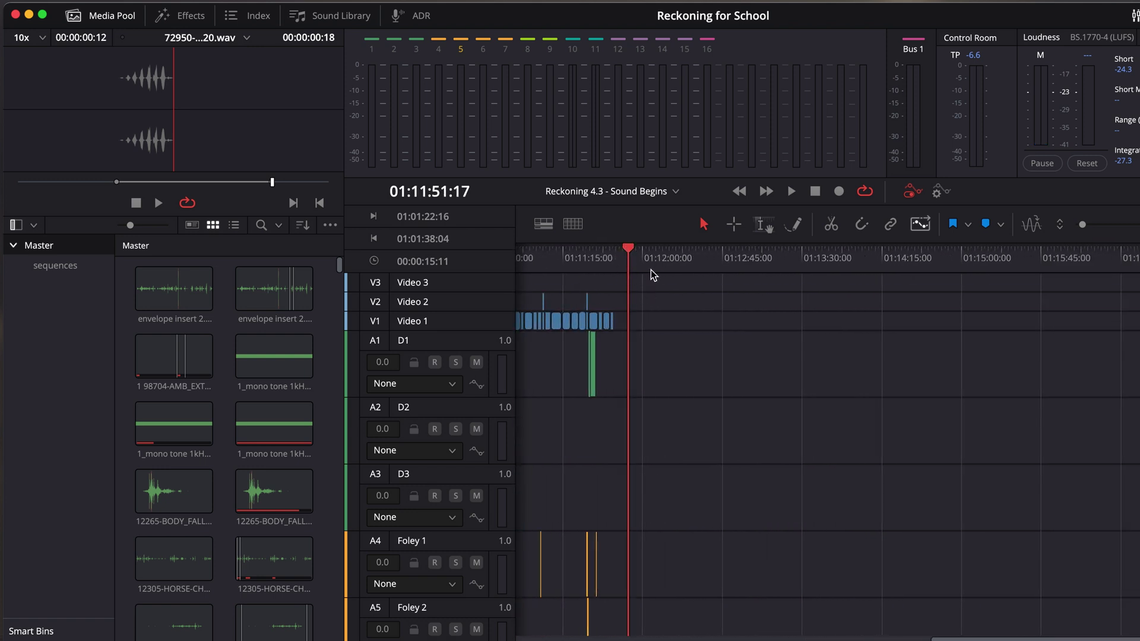
pyautogui.scroll(3, 693, 411)
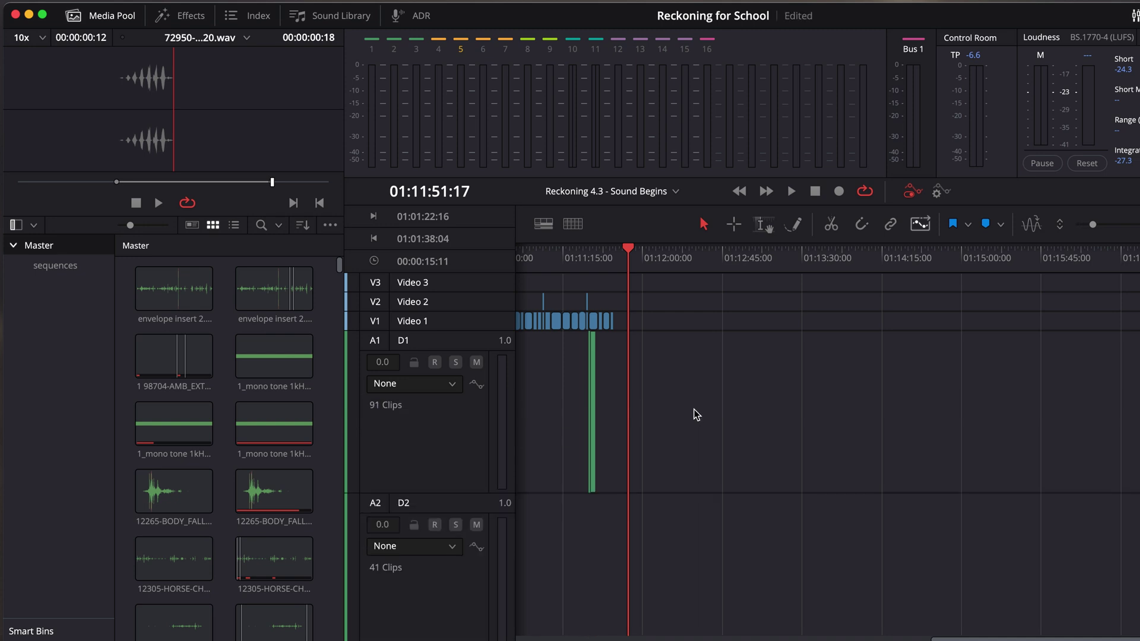
pyautogui.click(616, 258)
pyautogui.scroll(10, 615, 258)
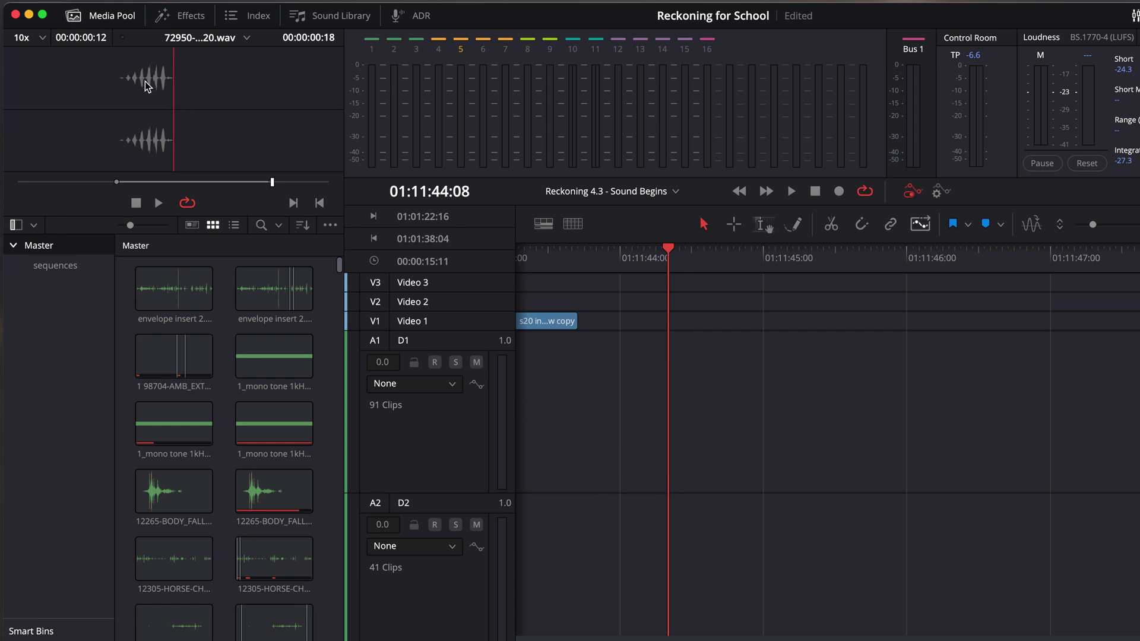
# Try placing the goat and 12265 BODY_FALL clips on track A1, then delete them again
pyautogui.moveTo(143, 83); pyautogui.dragTo(668, 395)
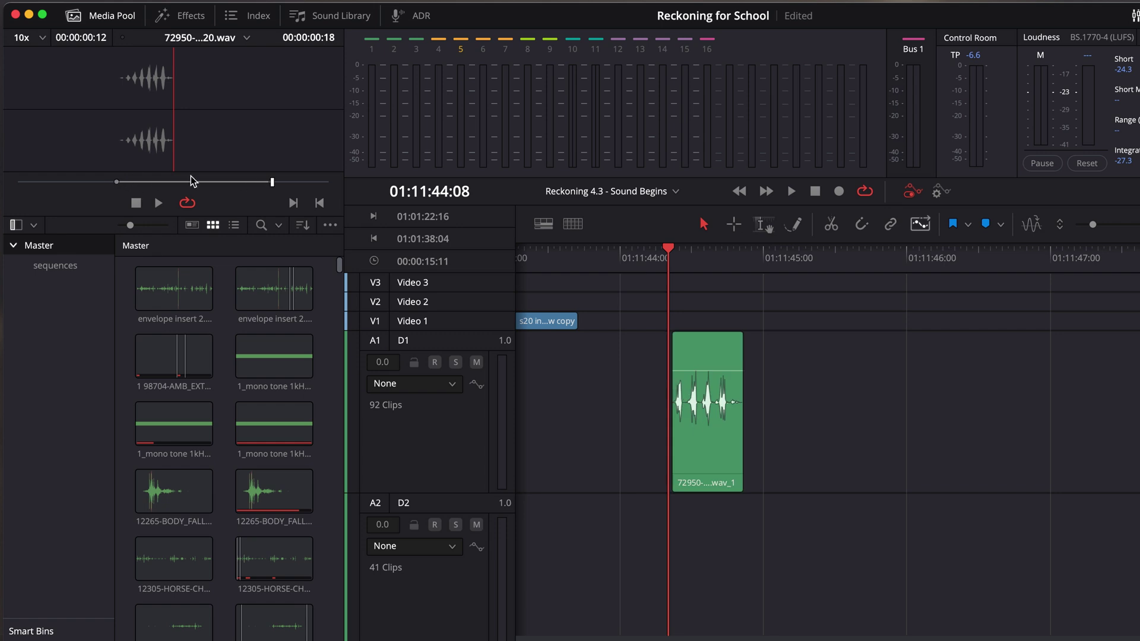
pyautogui.click(706, 452)
pyautogui.press('Delete')
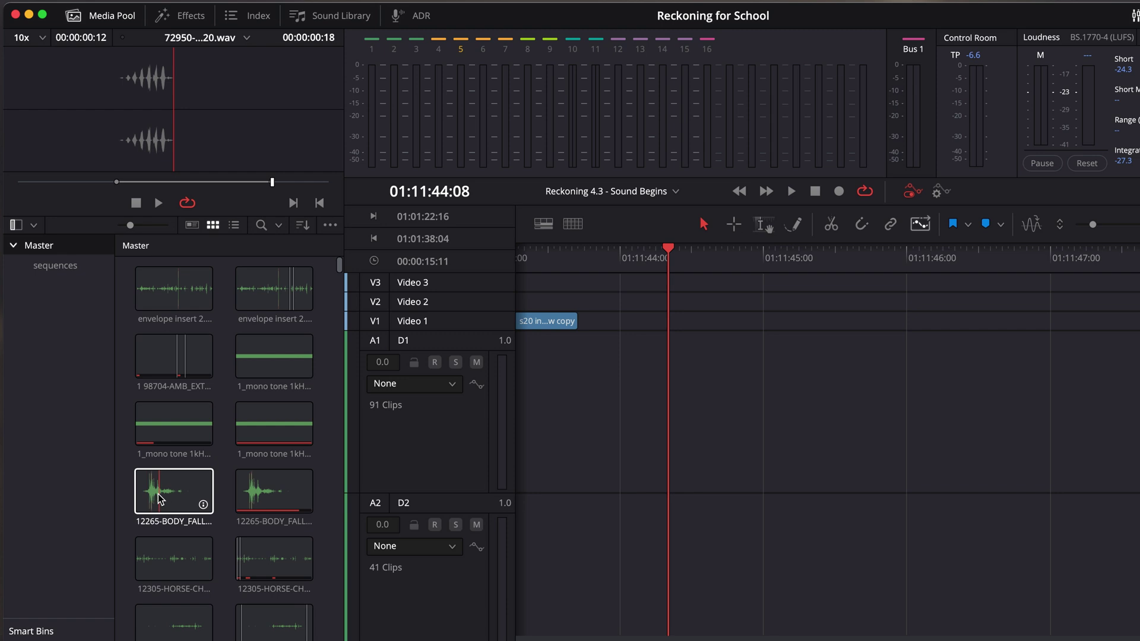
pyautogui.moveTo(156, 496); pyautogui.dragTo(638, 457)
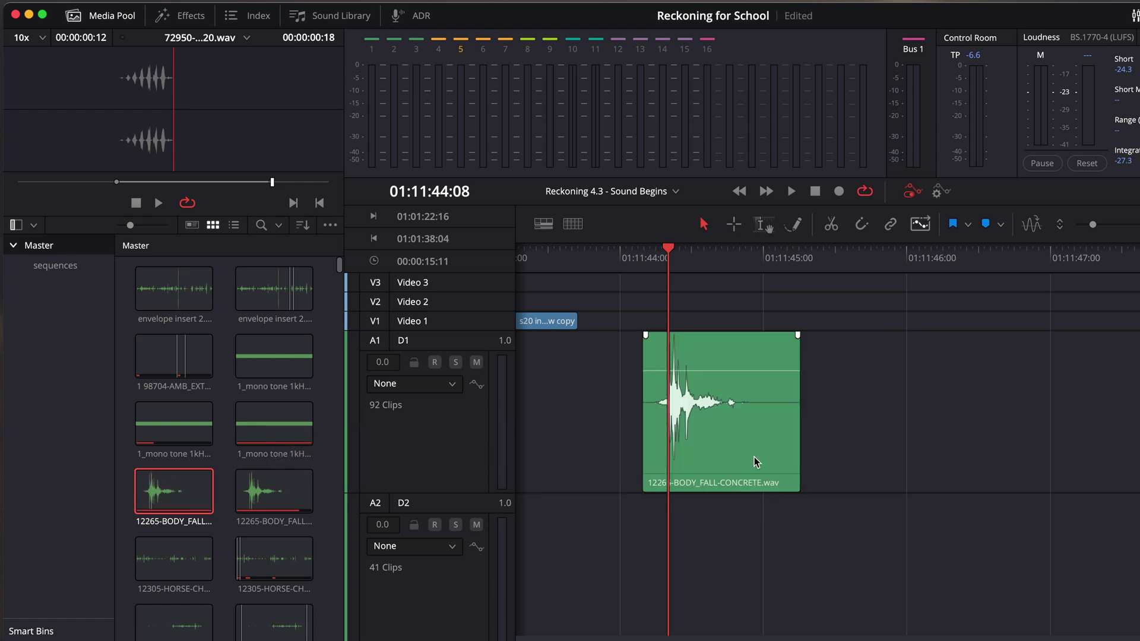
pyautogui.press('Delete')
pyautogui.scroll(-5, 167, 390)
pyautogui.scroll(-3, 167, 390)
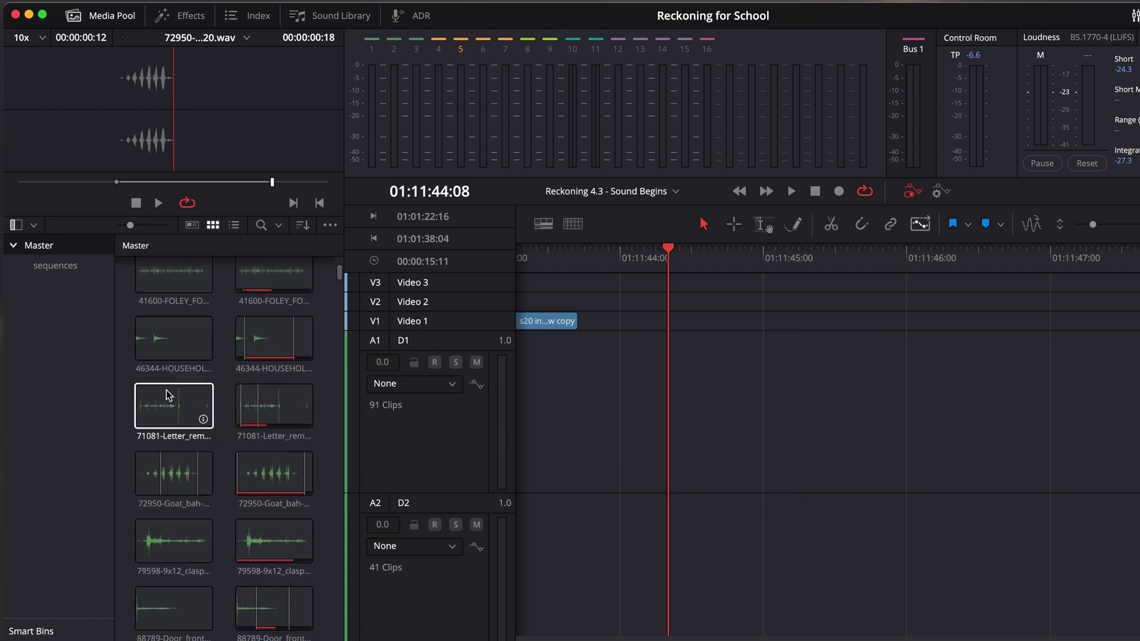
# Adjust the goat clip's marked range and drop it onto track A2 at the playhead
pyautogui.click(175, 480)
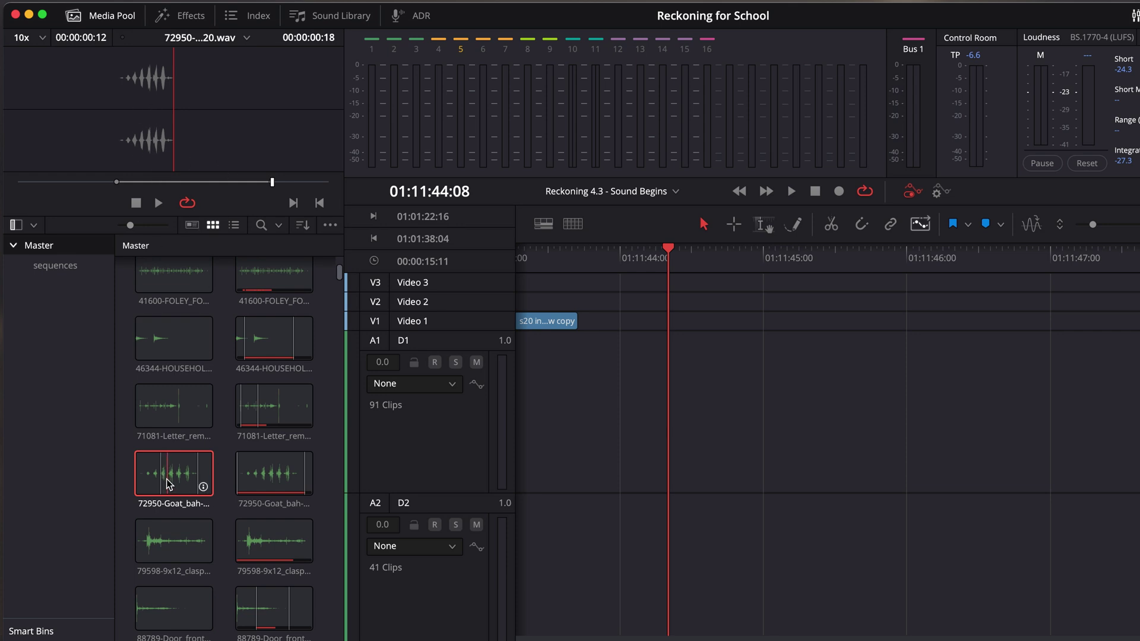
pyautogui.moveTo(168, 485); pyautogui.dragTo(685, 385)
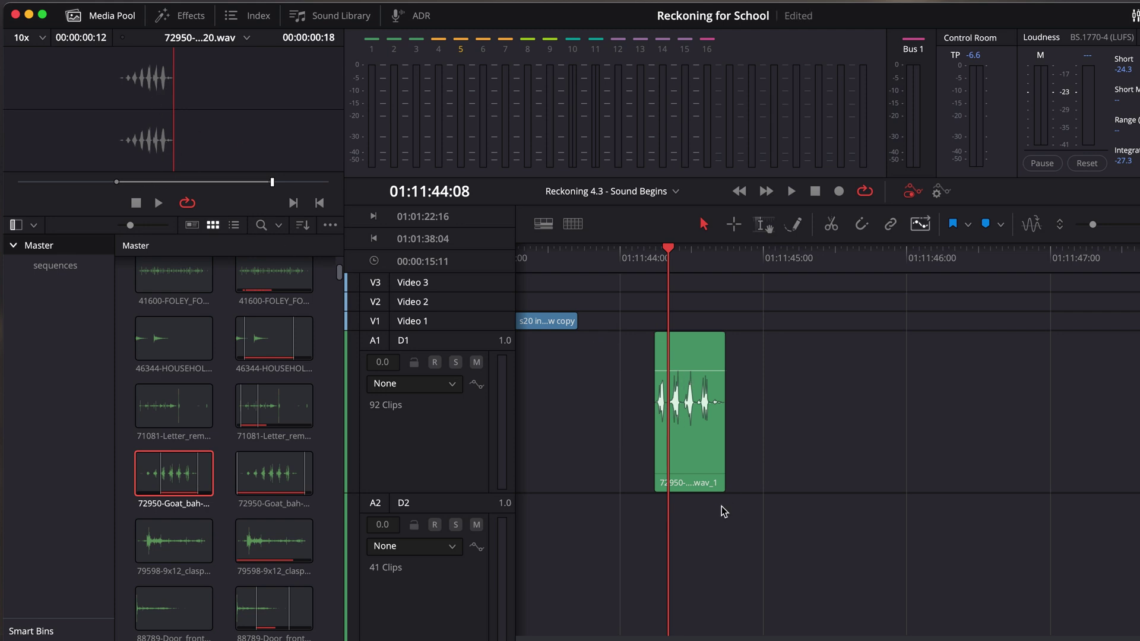
pyautogui.click(703, 466)
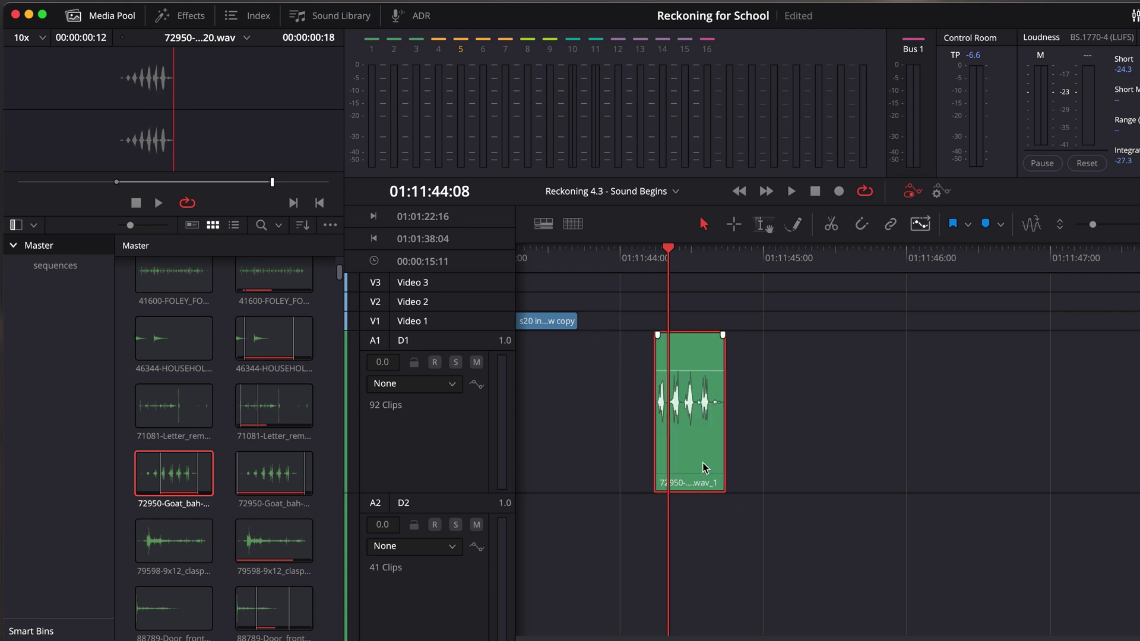
pyautogui.press('Delete')
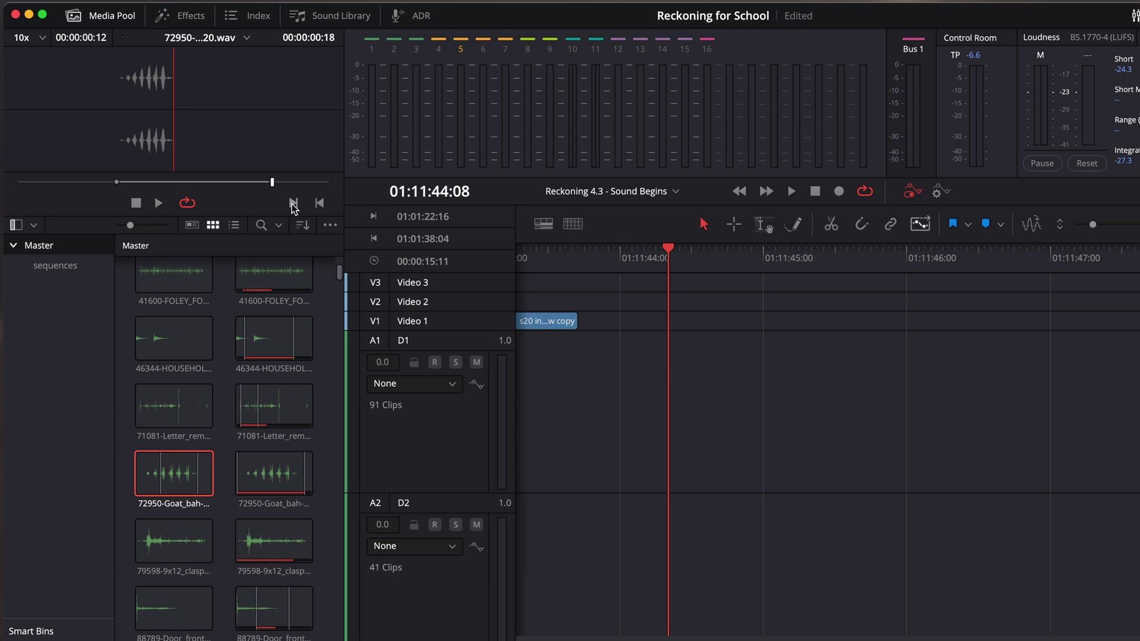
pyautogui.click(320, 202)
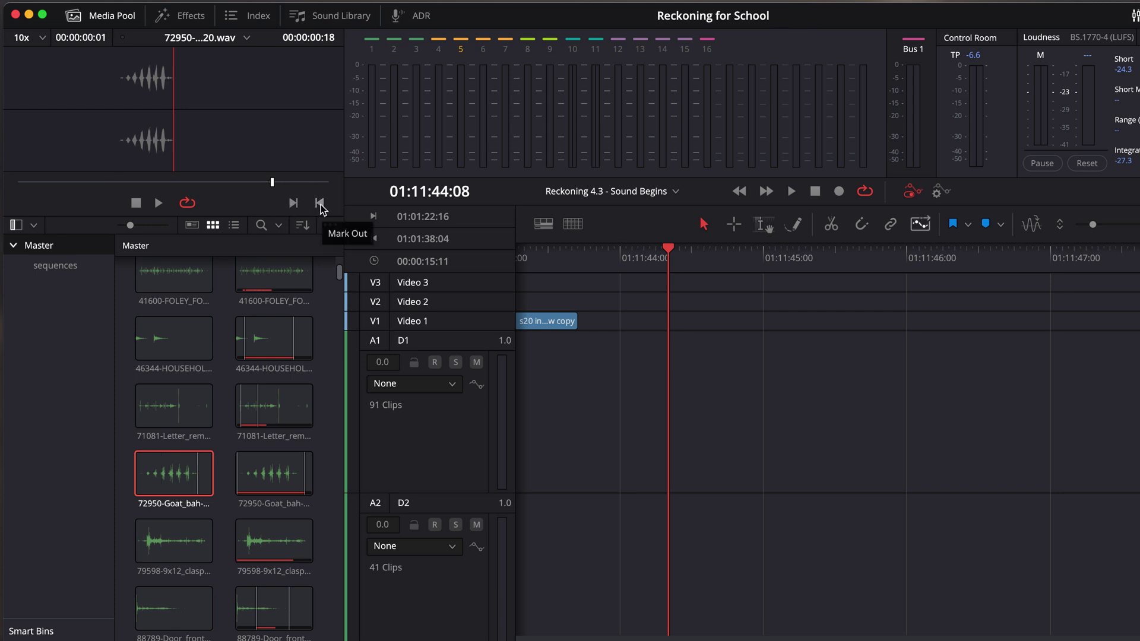
pyautogui.moveTo(185, 475); pyautogui.dragTo(650, 552)
pyautogui.moveTo(274, 545); pyautogui.dragTo(760, 391)
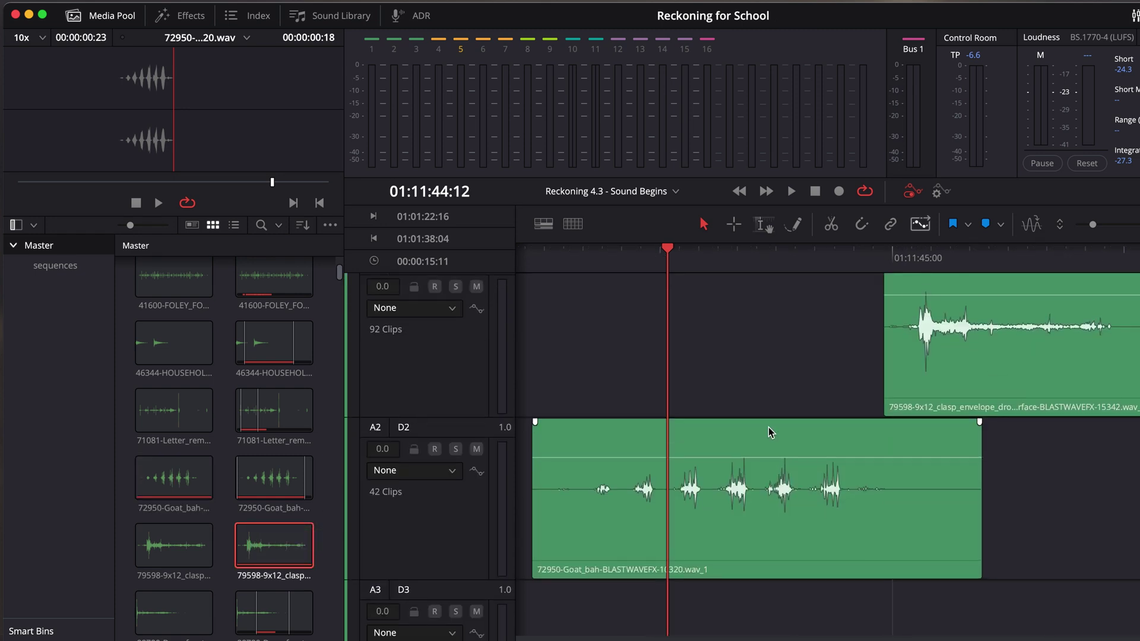
# Split the goat clip on A2 at the playhead, 01:11:44:12, with Ctrl+B
pyautogui.hscroll(2, 733, 428)
pyautogui.hscroll(-2, 733, 428)
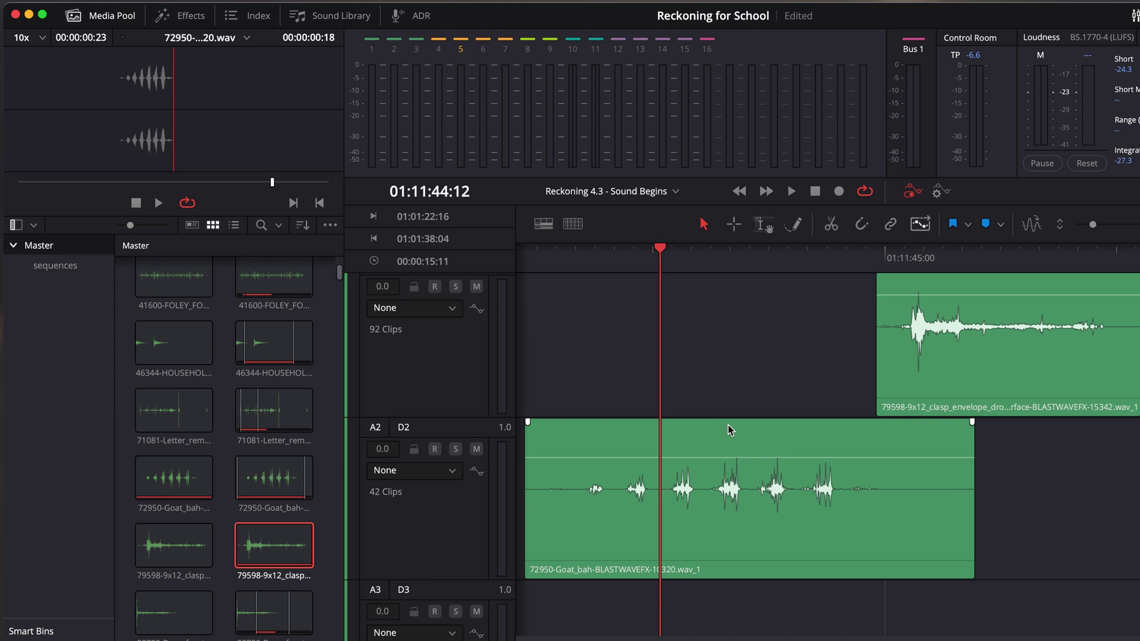
pyautogui.click(664, 247)
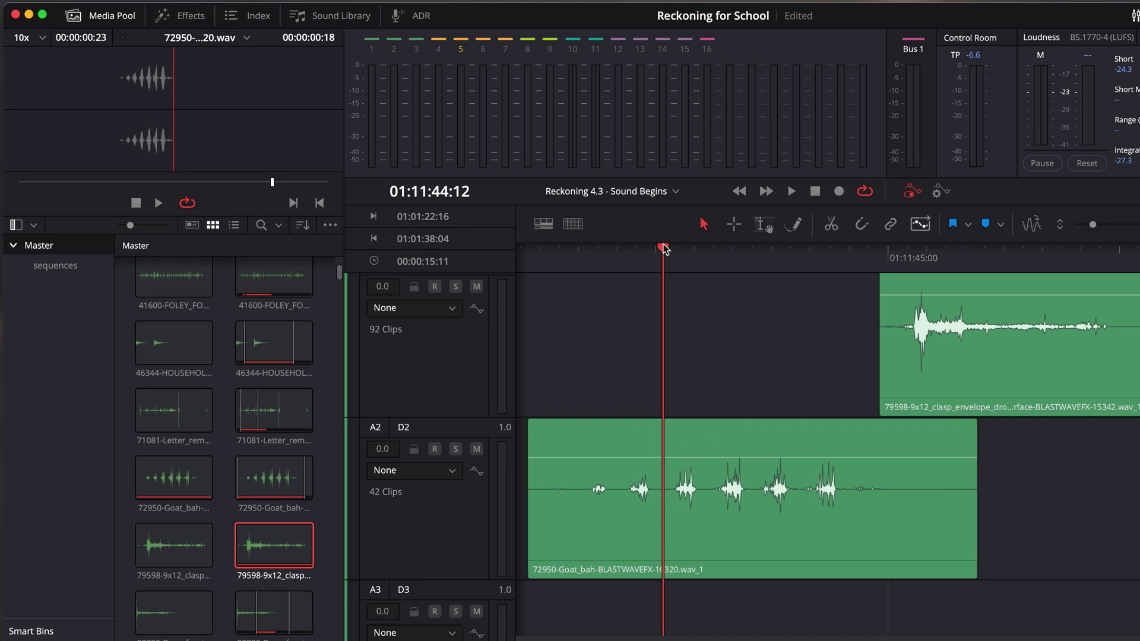
pyautogui.press('space')
pyautogui.press('space')
pyautogui.click(761, 429)
pyautogui.hotkey('ctrl', 'b')
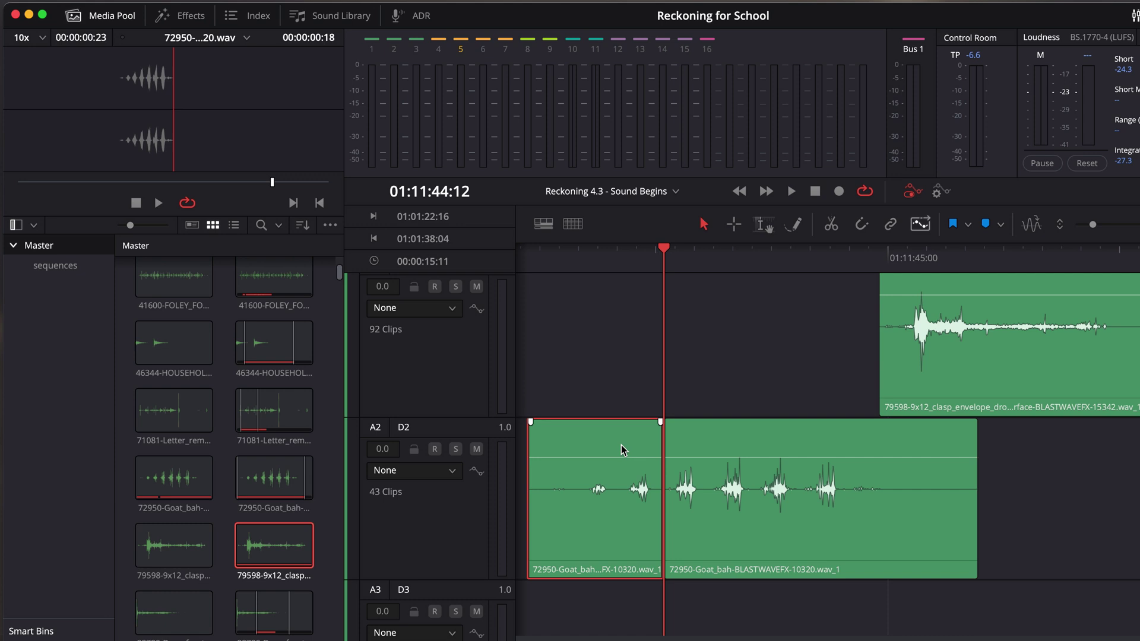
# Test deleting and ripple deleting the left goat piece, undoing each and saving the project
pyautogui.press('z')
pyautogui.press('super+s')
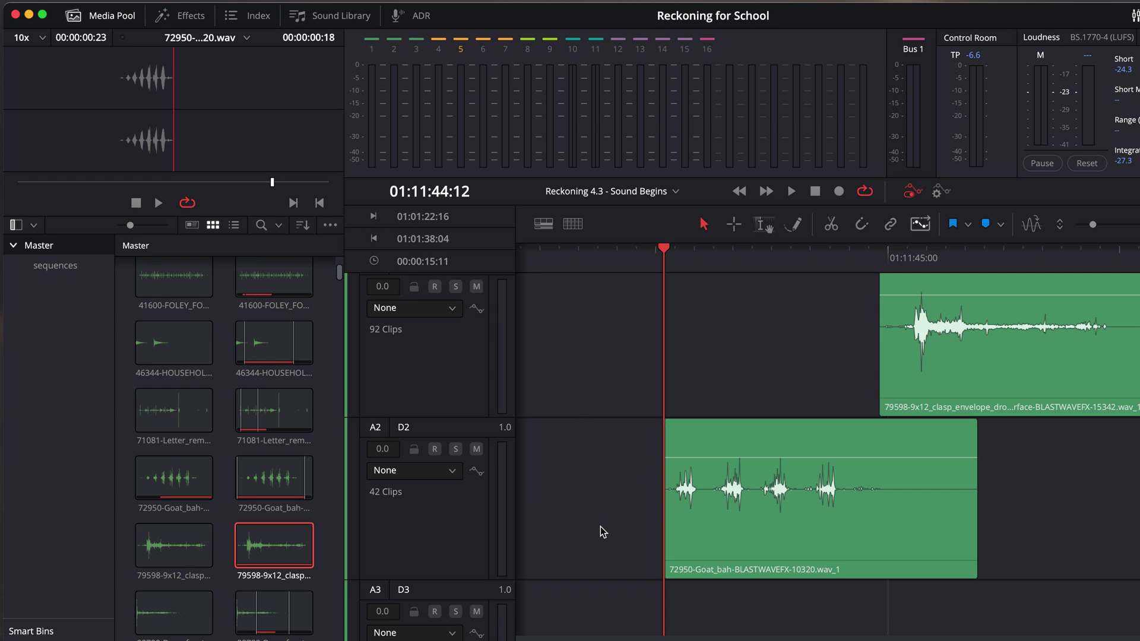
pyautogui.press('super+z')
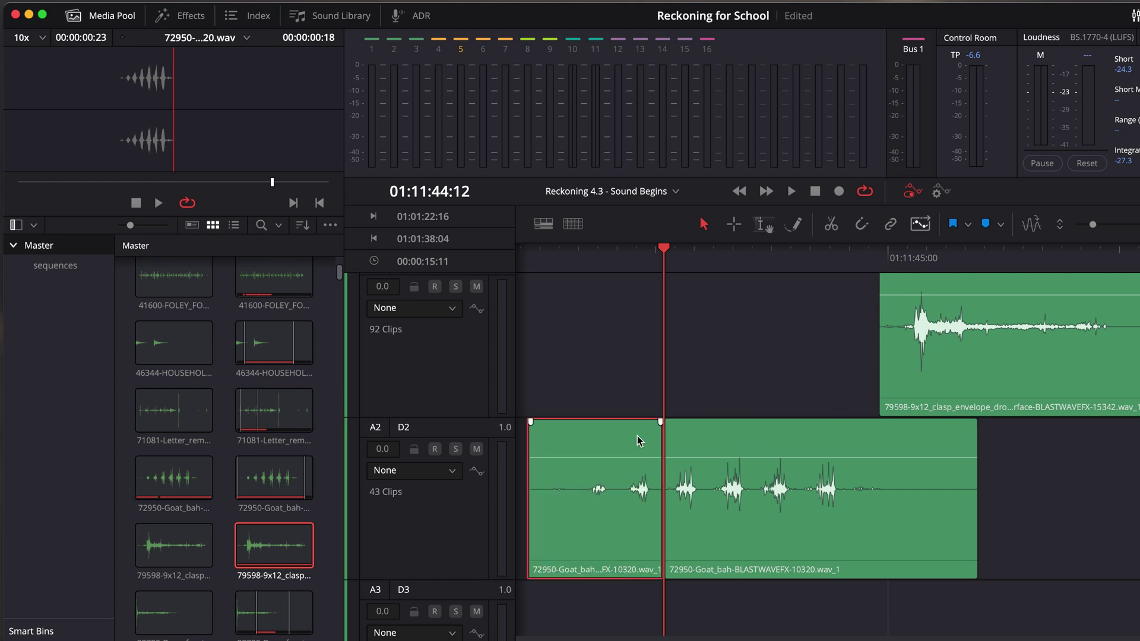
pyautogui.press('super+s')
pyautogui.press('Delete')
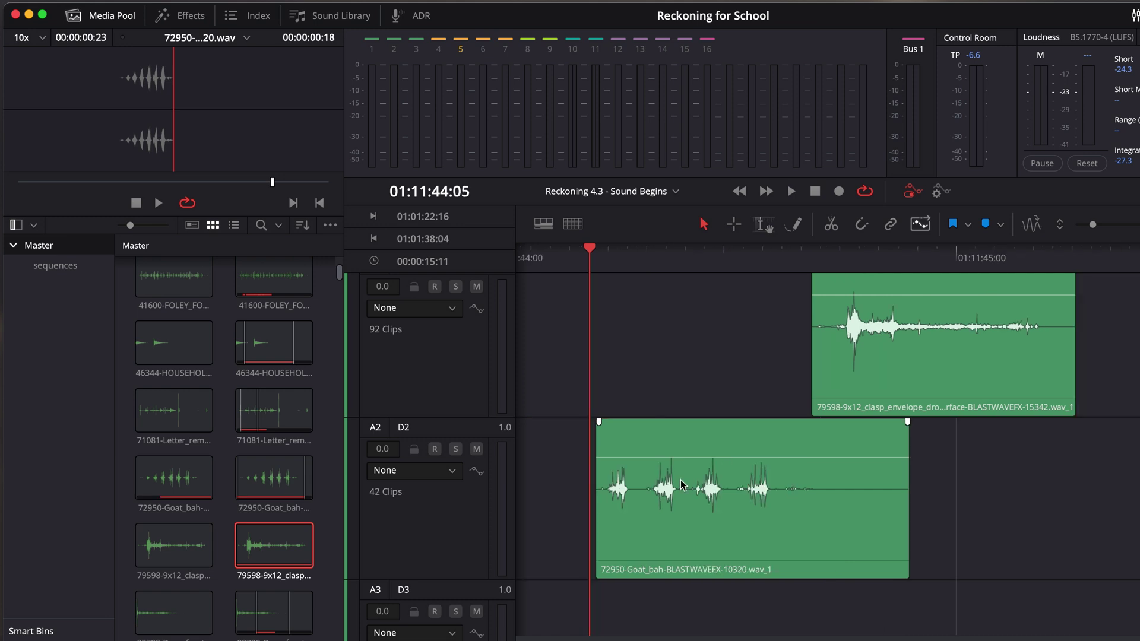
pyautogui.press('super+s')
pyautogui.press('super+z')
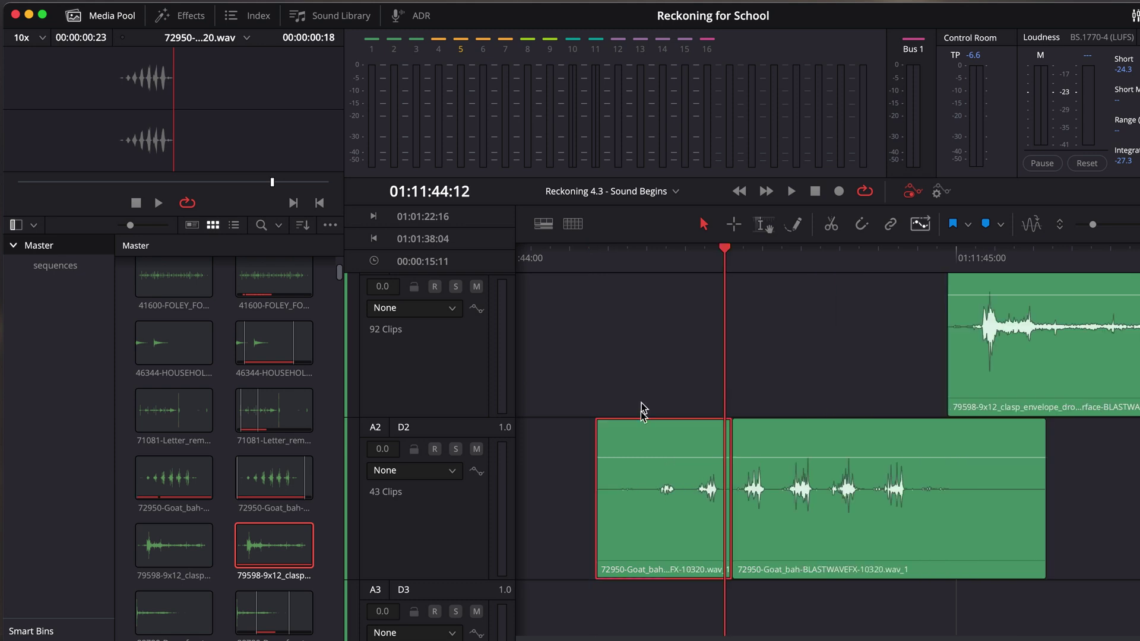
pyautogui.press('super+s')
# Add Z as an extra Fairlight Timeline Delete Selected shortcut, then delete the left goat piece from A2
pyautogui.press('super+alt+k')
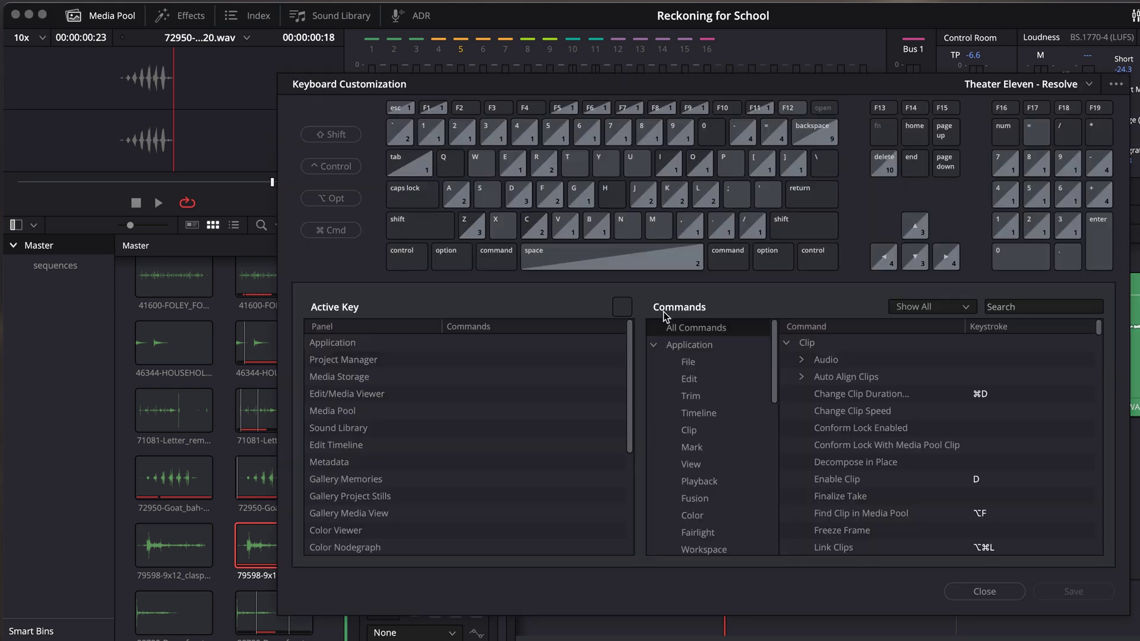
pyautogui.click(654, 345)
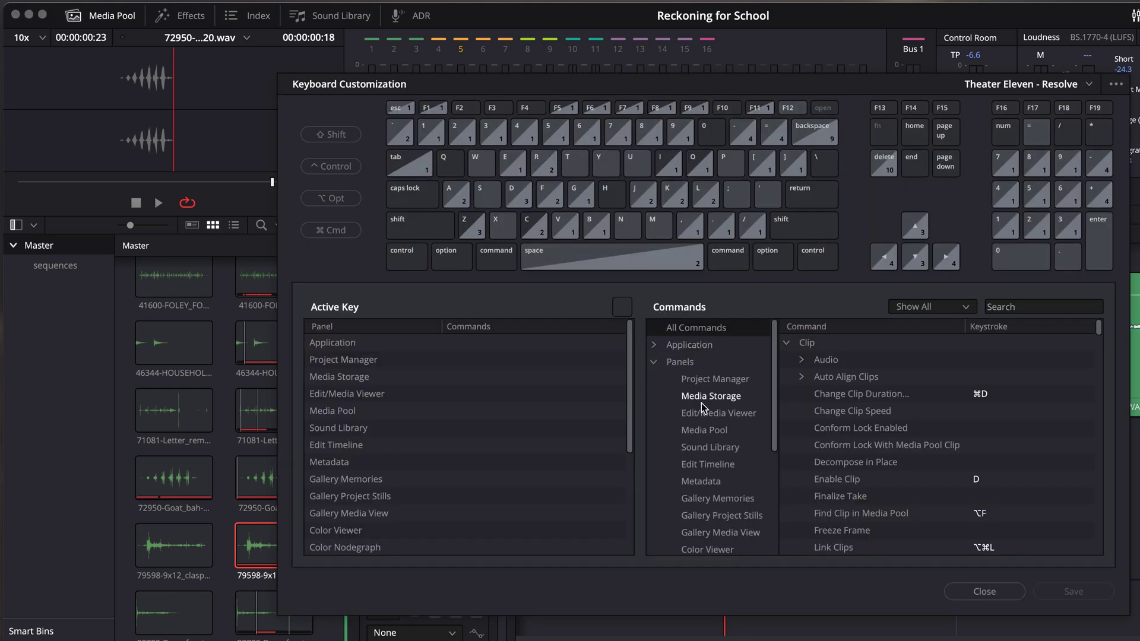
pyautogui.scroll(-5, 701, 410)
pyautogui.click(716, 464)
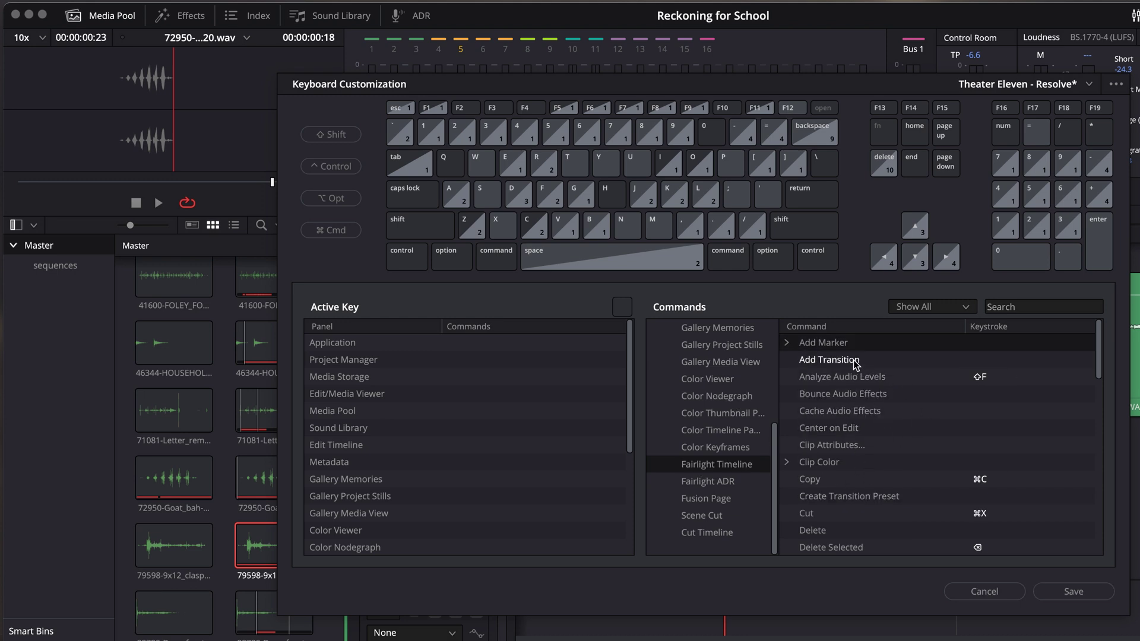
pyautogui.scroll(-2, 855, 363)
pyautogui.moveTo(926, 485)
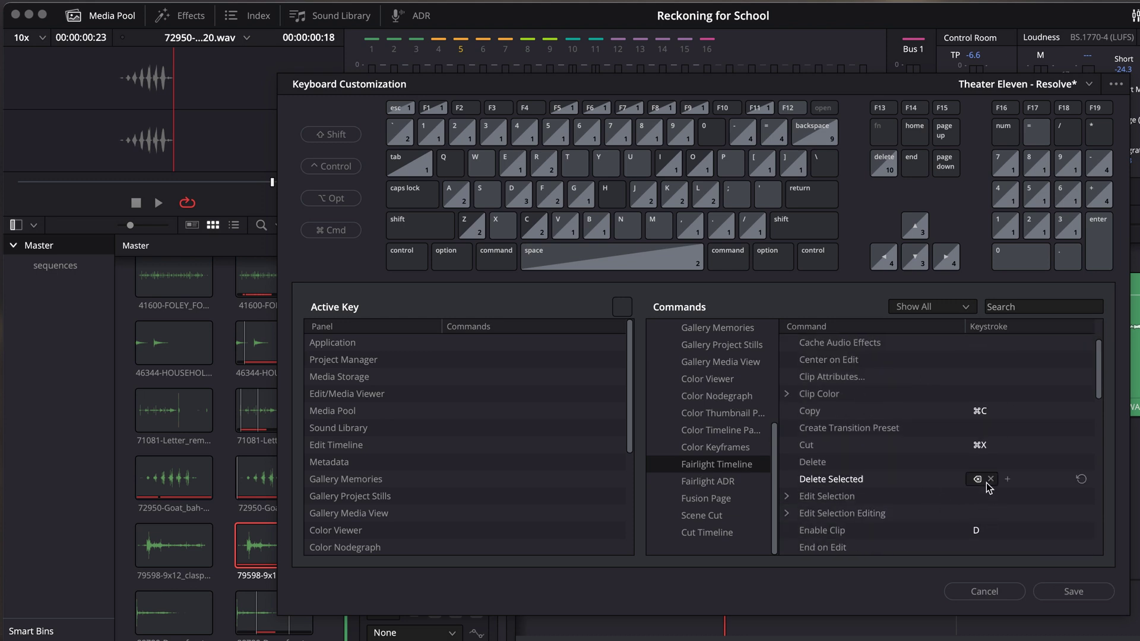
pyautogui.click(1008, 479)
pyautogui.press('z')
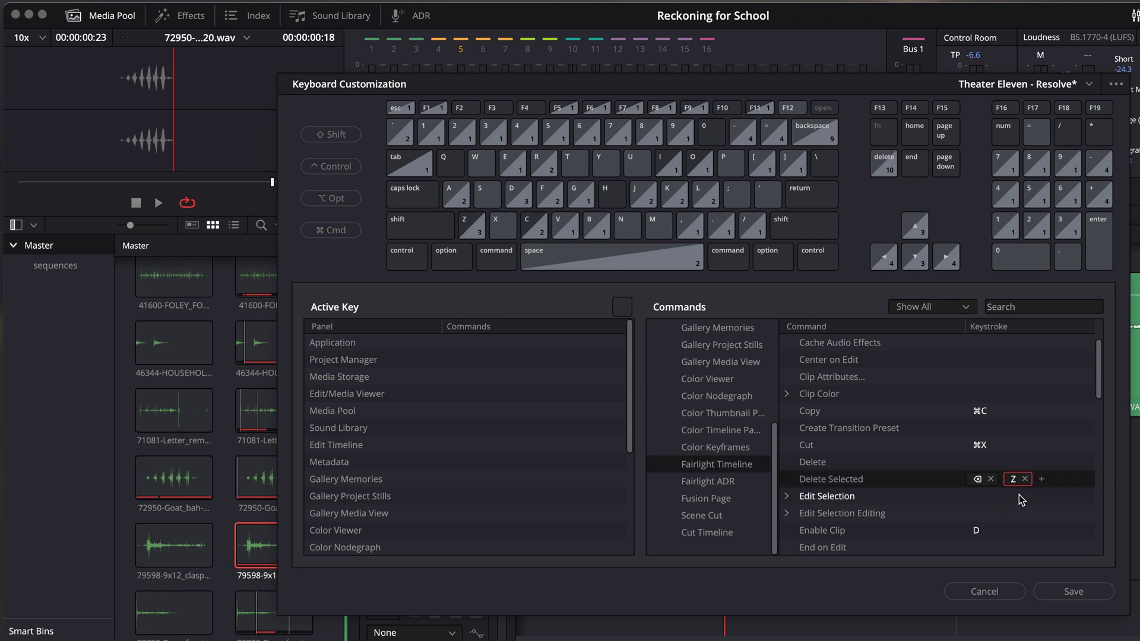
pyautogui.click(1074, 592)
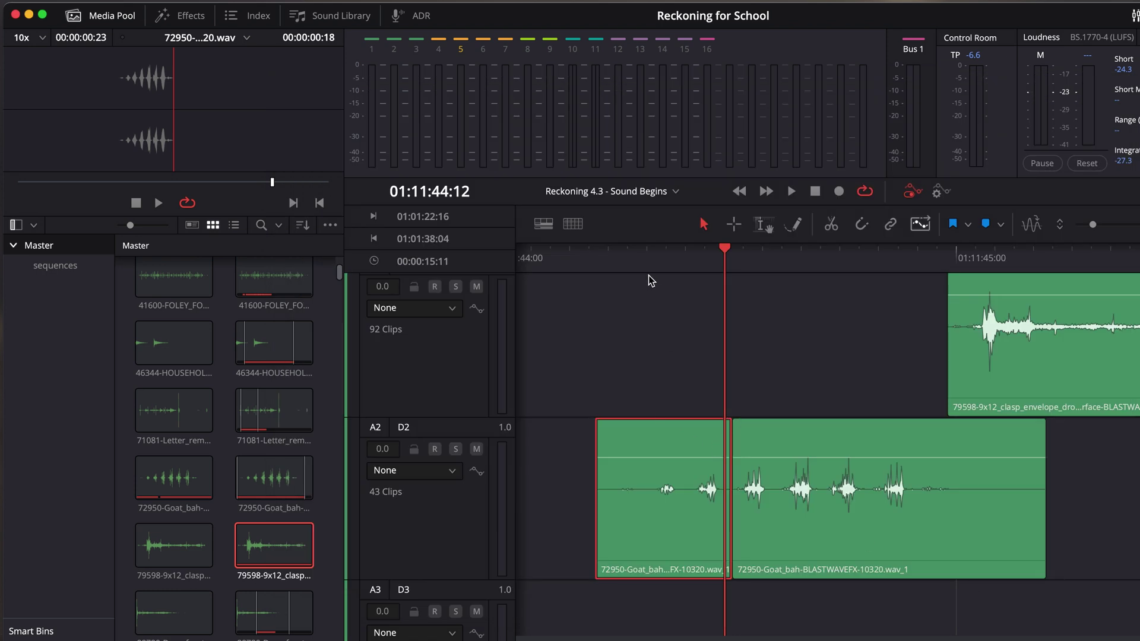
pyautogui.click(640, 270)
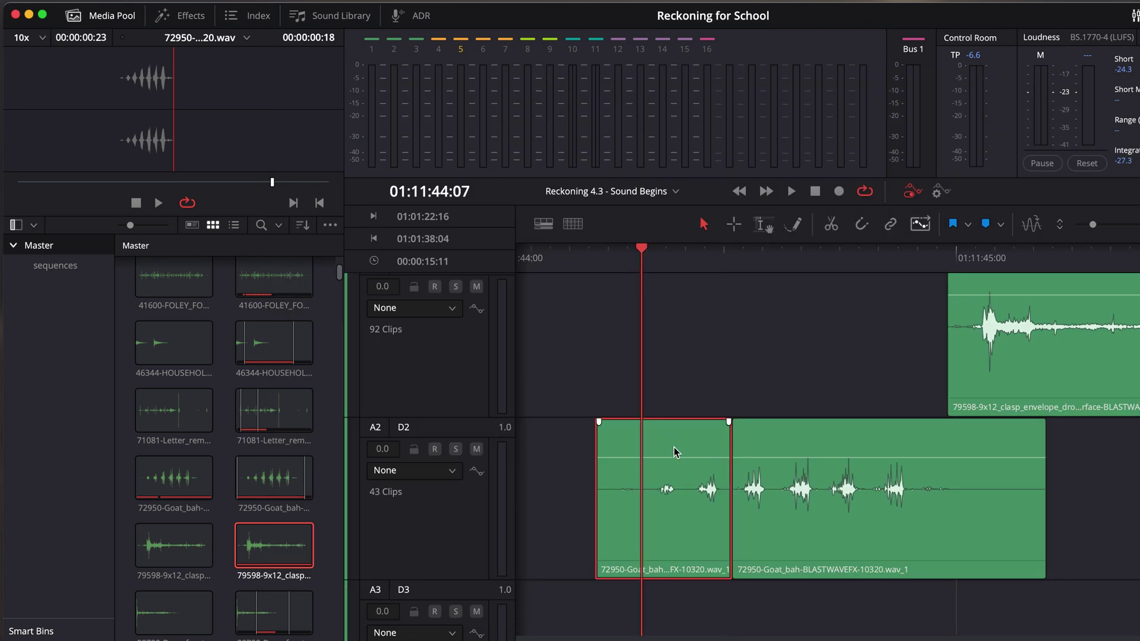
pyautogui.press('BackSpace')
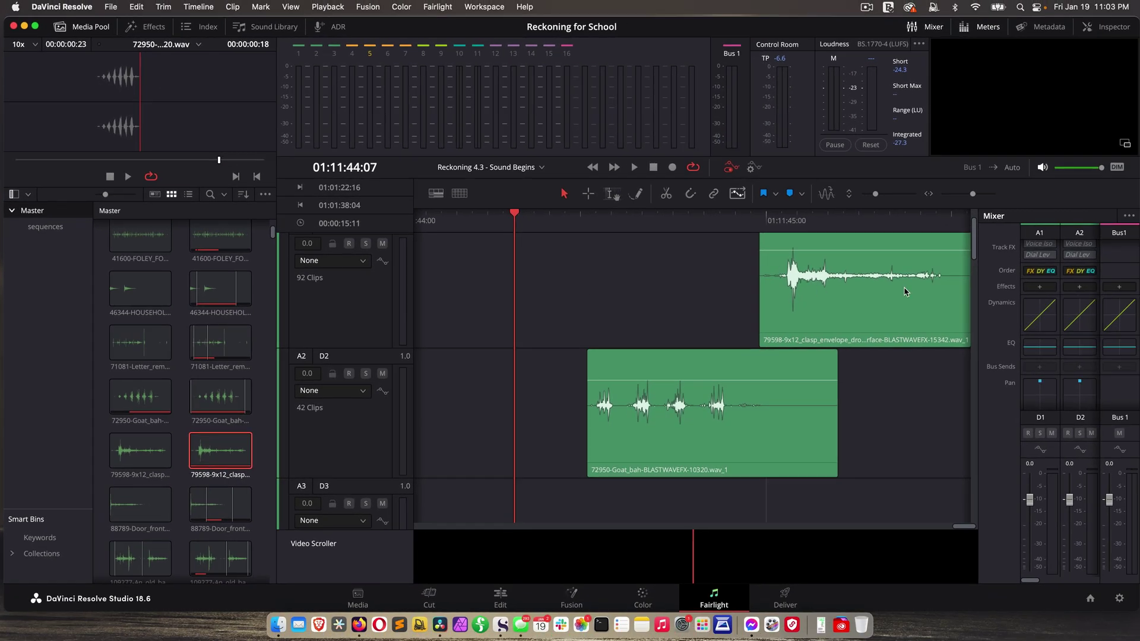
# Close the Mixer, Meters and Media Pool panels and scroll up to video tracks V1–V3
pyautogui.click(923, 28)
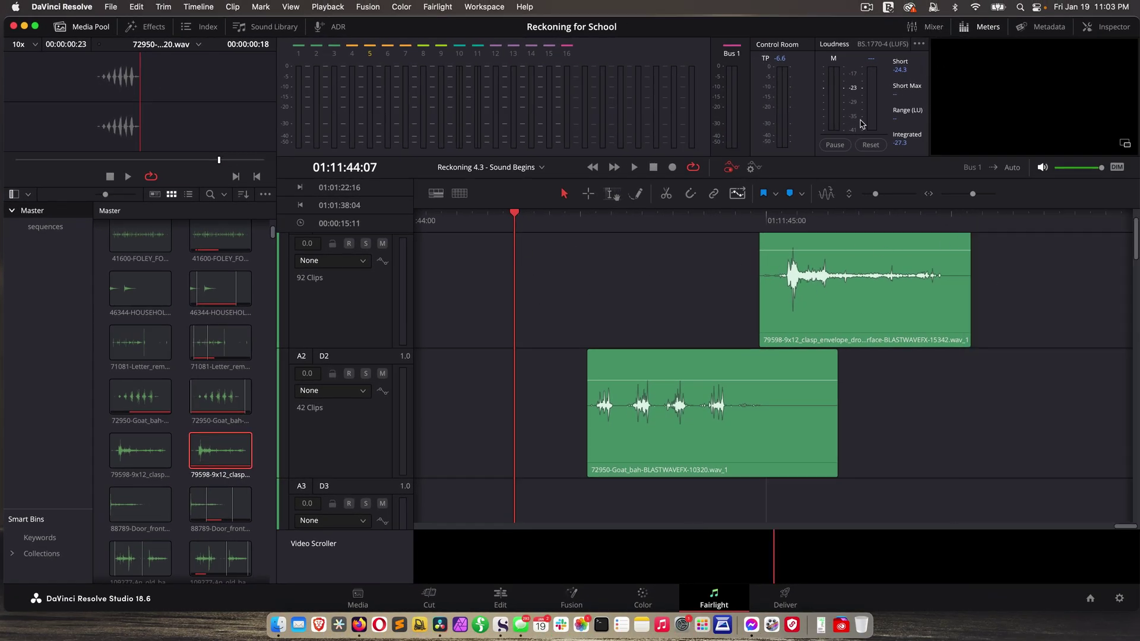
pyautogui.click(966, 29)
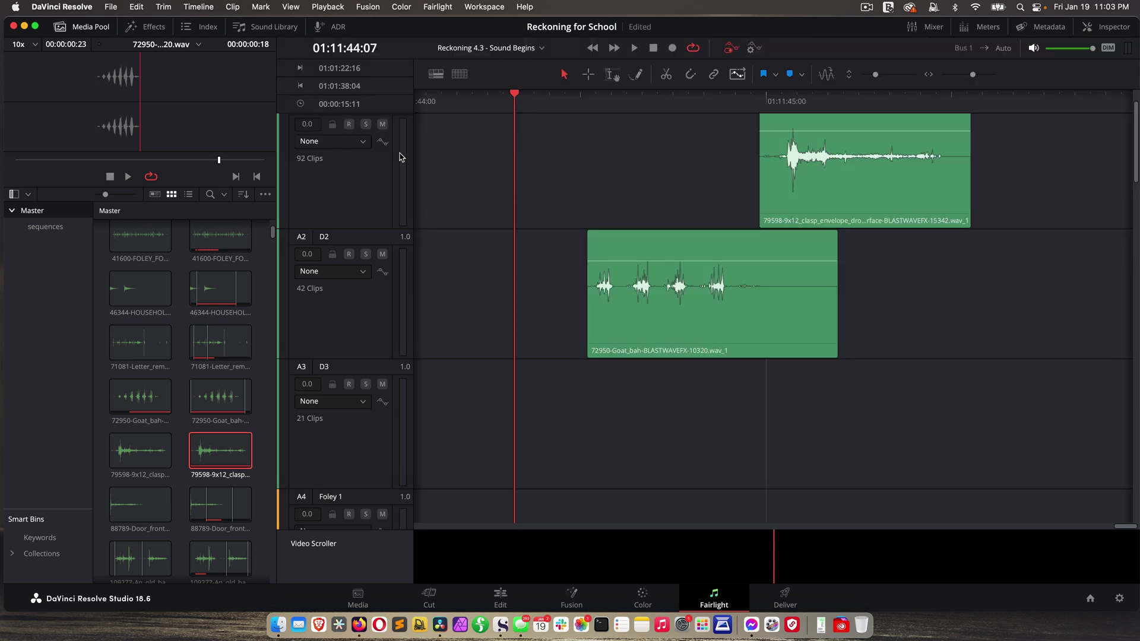
pyautogui.click(90, 28)
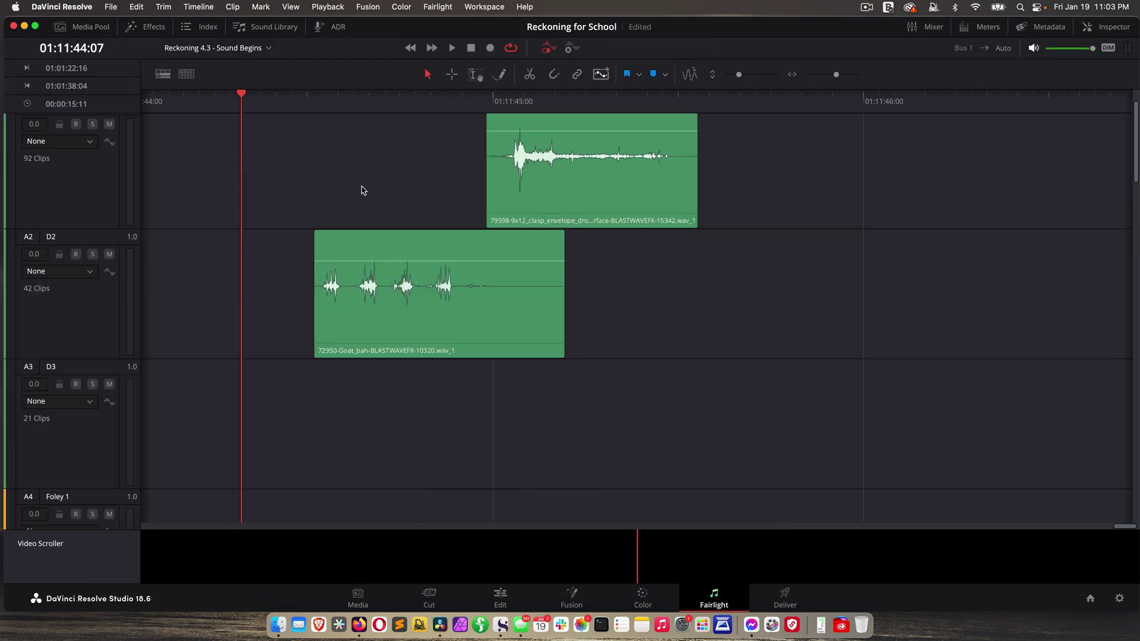
pyautogui.scroll(2, 363, 190)
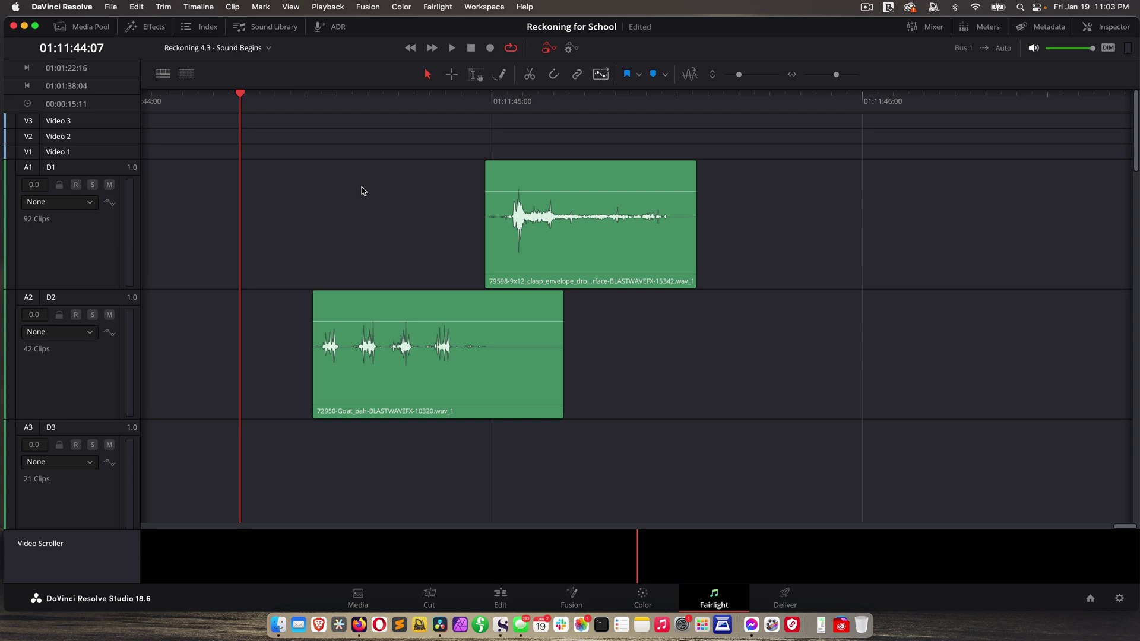
pyautogui.press('alt+super+k')
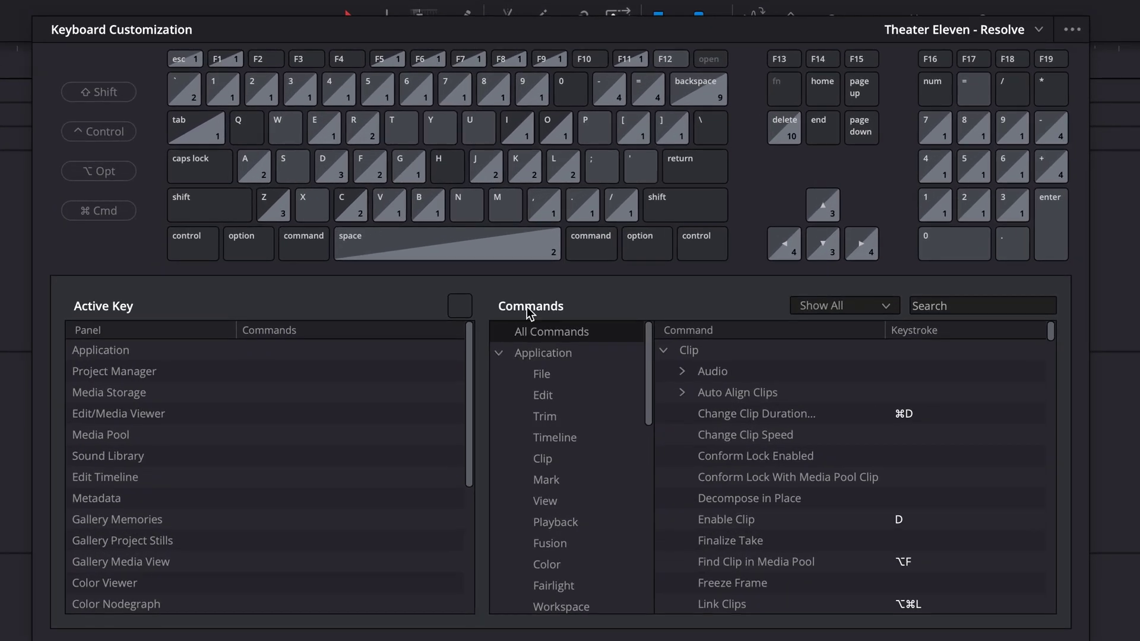
pyautogui.scroll(-3, 545, 415)
pyautogui.scroll(3, 545, 395)
pyautogui.scroll(-2, 537, 422)
pyautogui.scroll(-1, 540, 422)
pyautogui.click(546, 502)
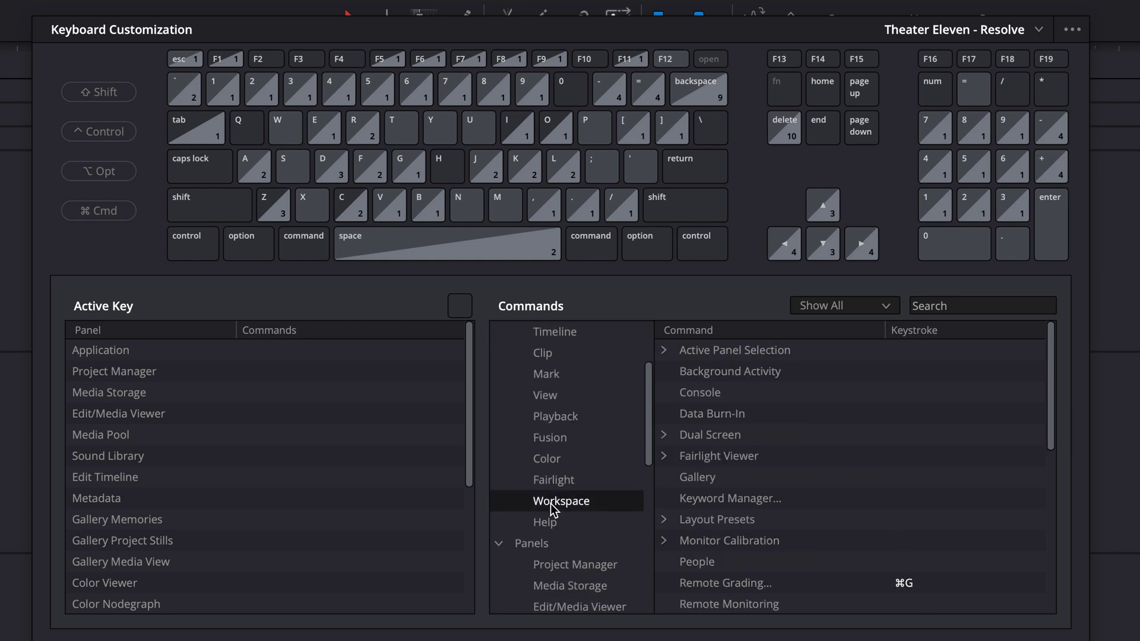
pyautogui.scroll(-4, 711, 457)
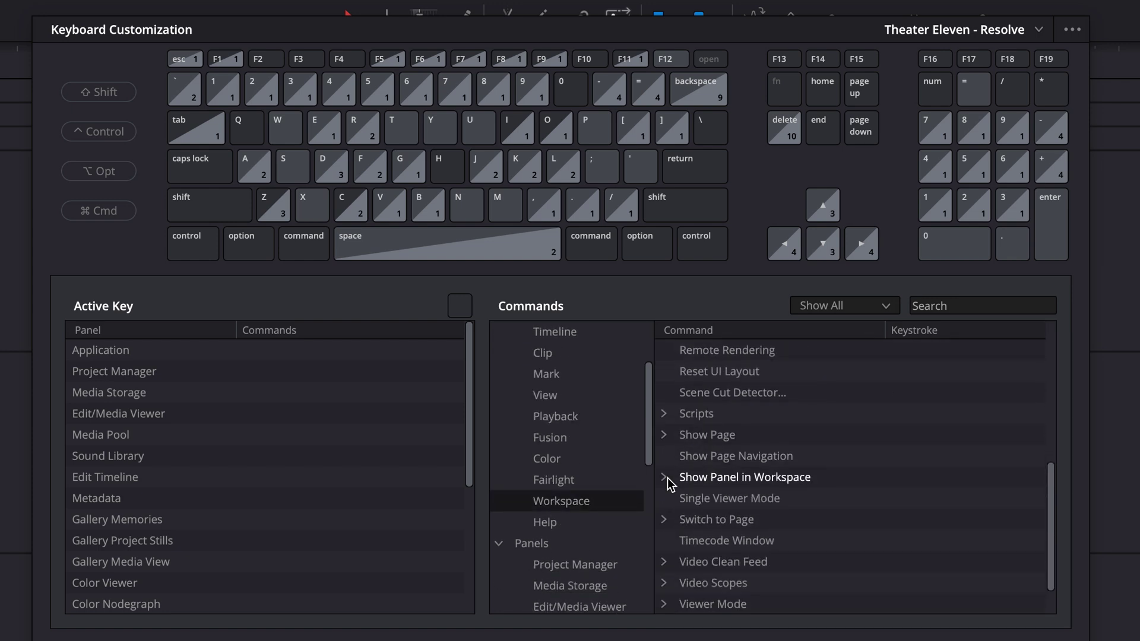
pyautogui.click(665, 478)
pyautogui.scroll(-4, 704, 478)
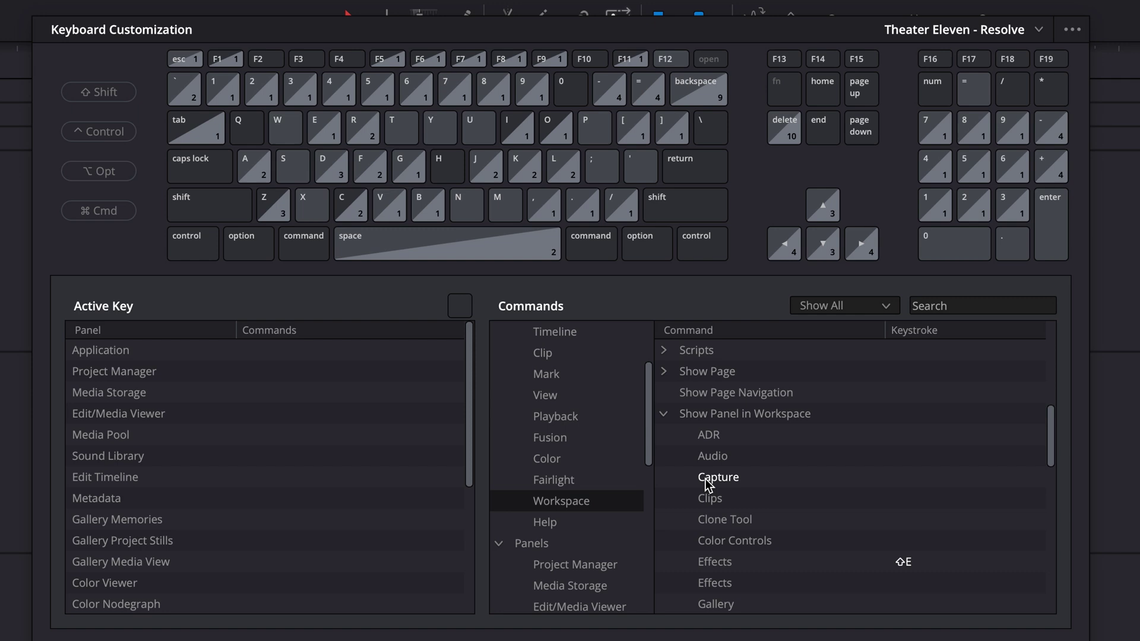
pyautogui.scroll(-1, 706, 462)
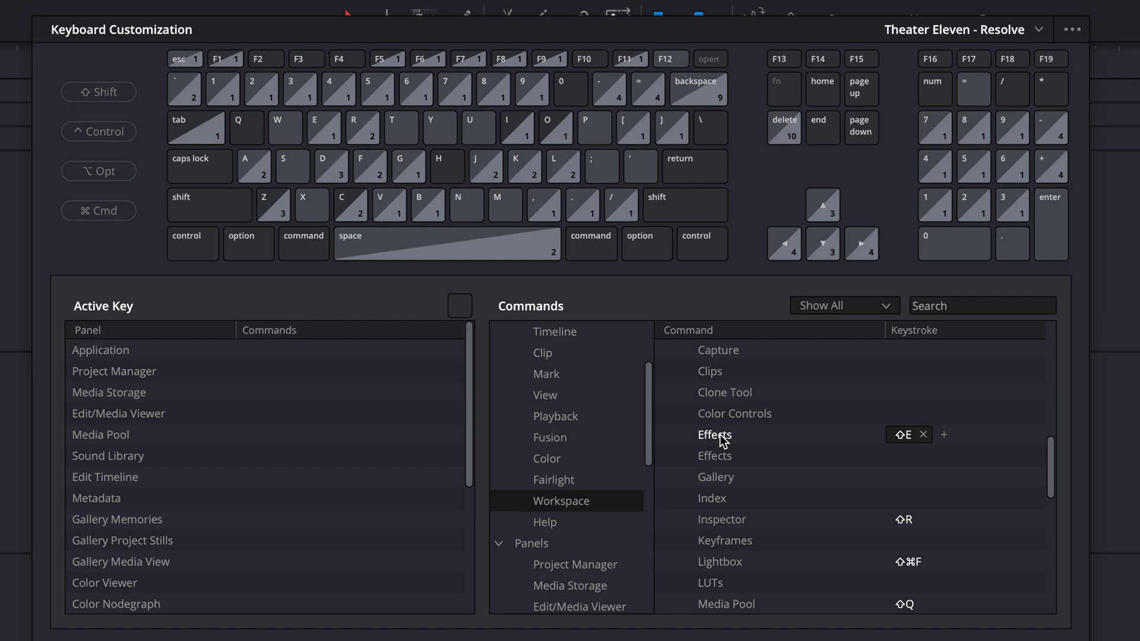
pyautogui.scroll(-5, 900, 440)
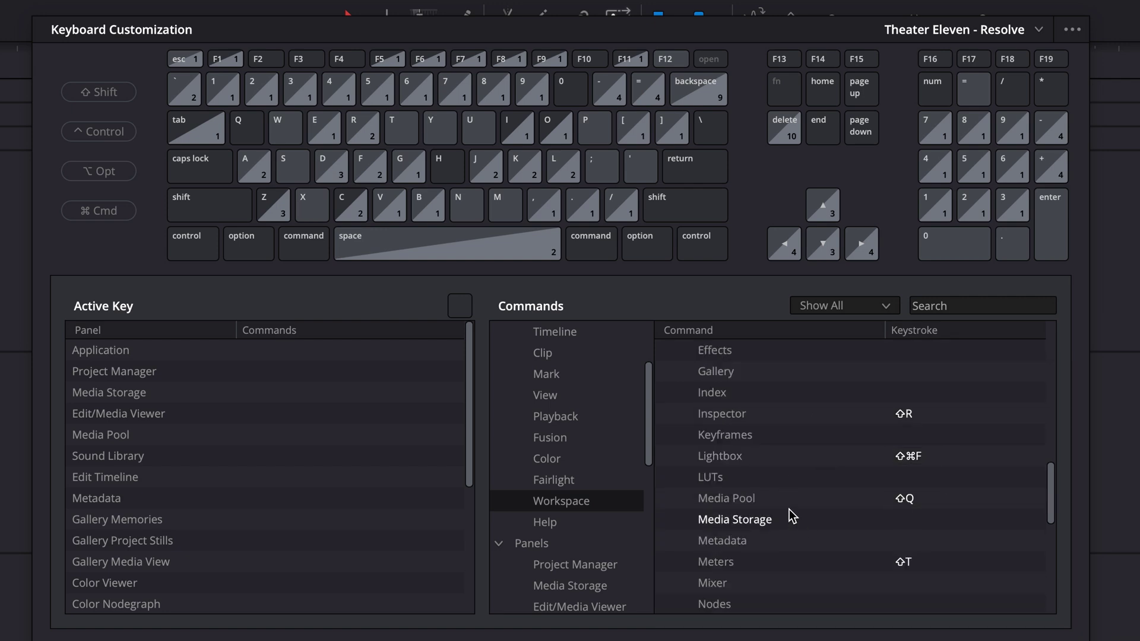
pyautogui.scroll(-3, 831, 523)
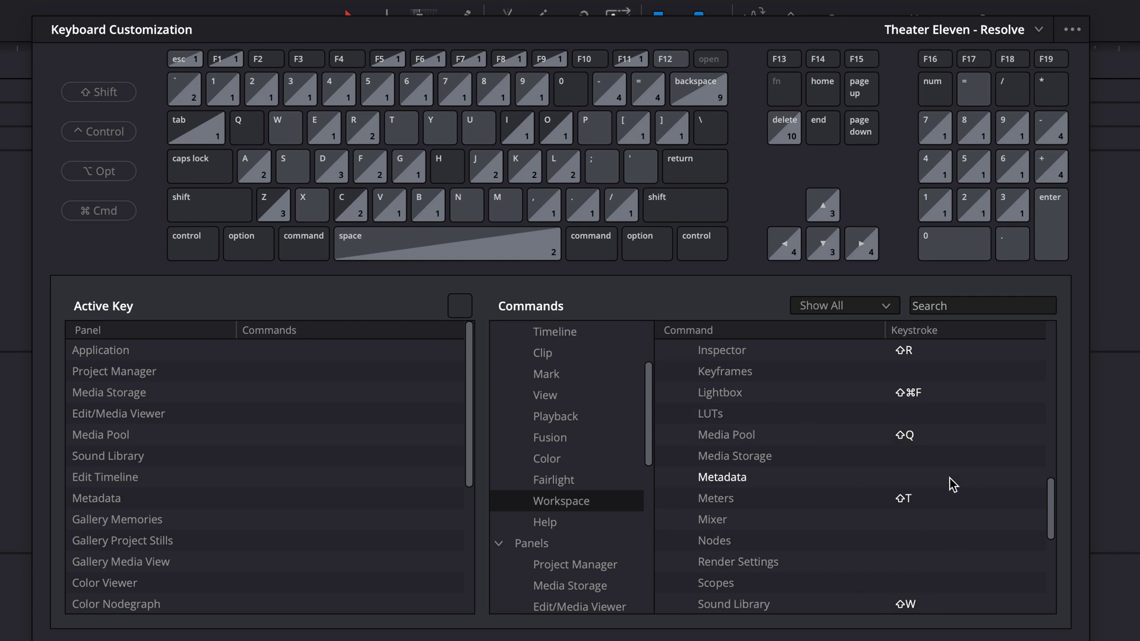
pyautogui.click(945, 499)
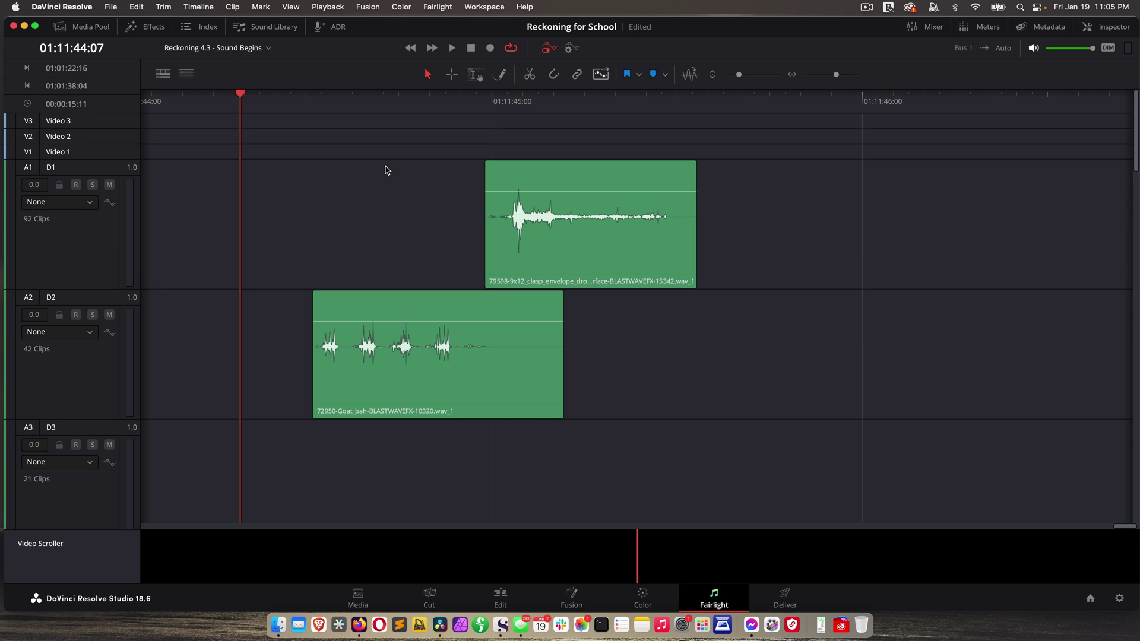
pyautogui.hotkey('shift', '2')
pyautogui.hotkey('shift', '2')
pyautogui.hotkey('shift', '3')
pyautogui.hotkey('shift', '3')
pyautogui.hotkey('shift', '9')
pyautogui.hotkey('shift', '9')
pyautogui.rightClick(77, 245)
pyautogui.moveTo(98, 251)
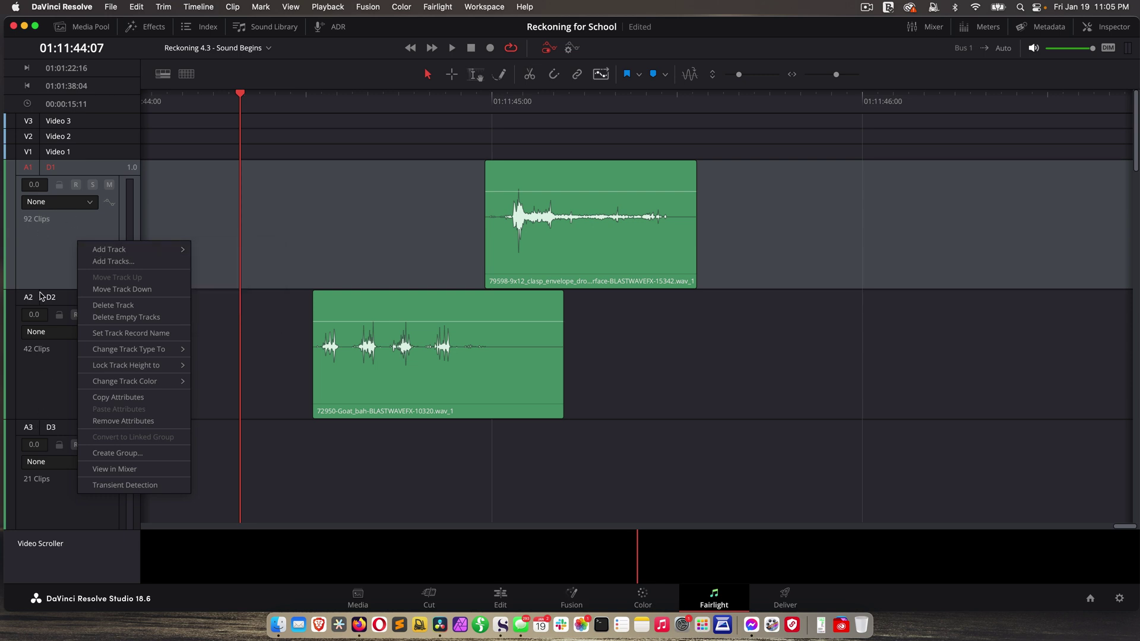
pyautogui.click(112, 263)
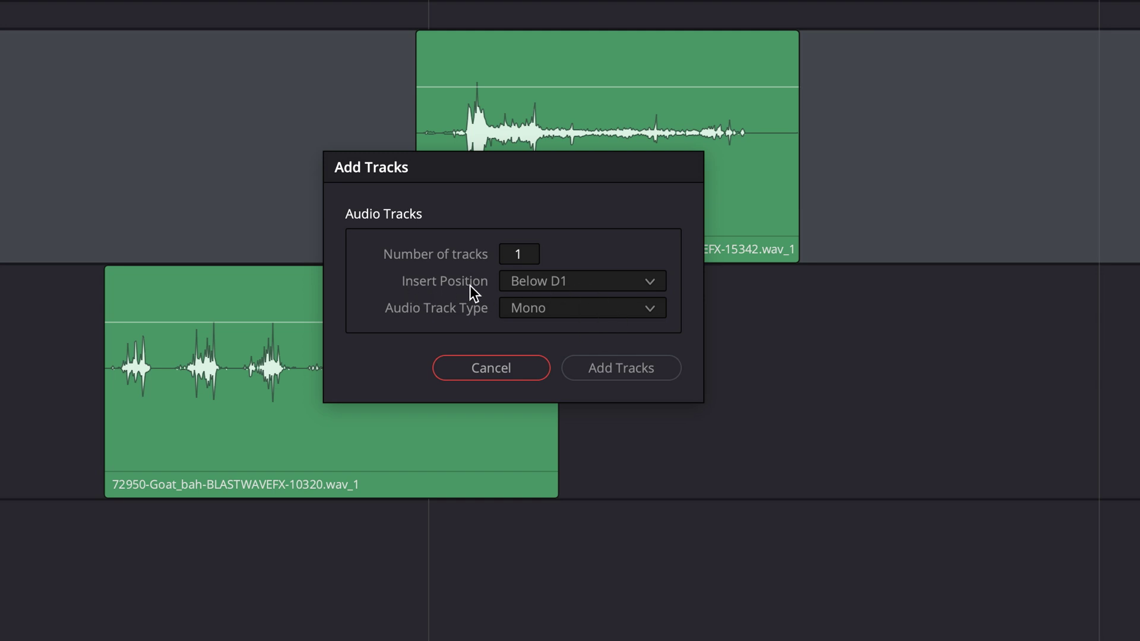
pyautogui.click(554, 288)
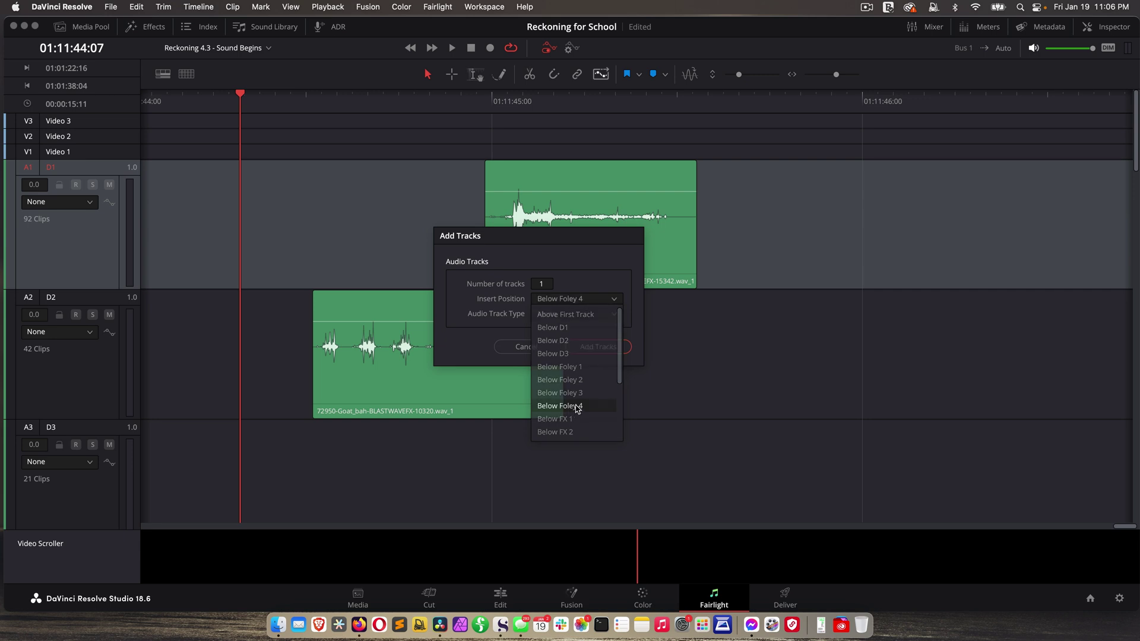
pyautogui.click(570, 407)
pyautogui.click(561, 321)
pyautogui.click(562, 320)
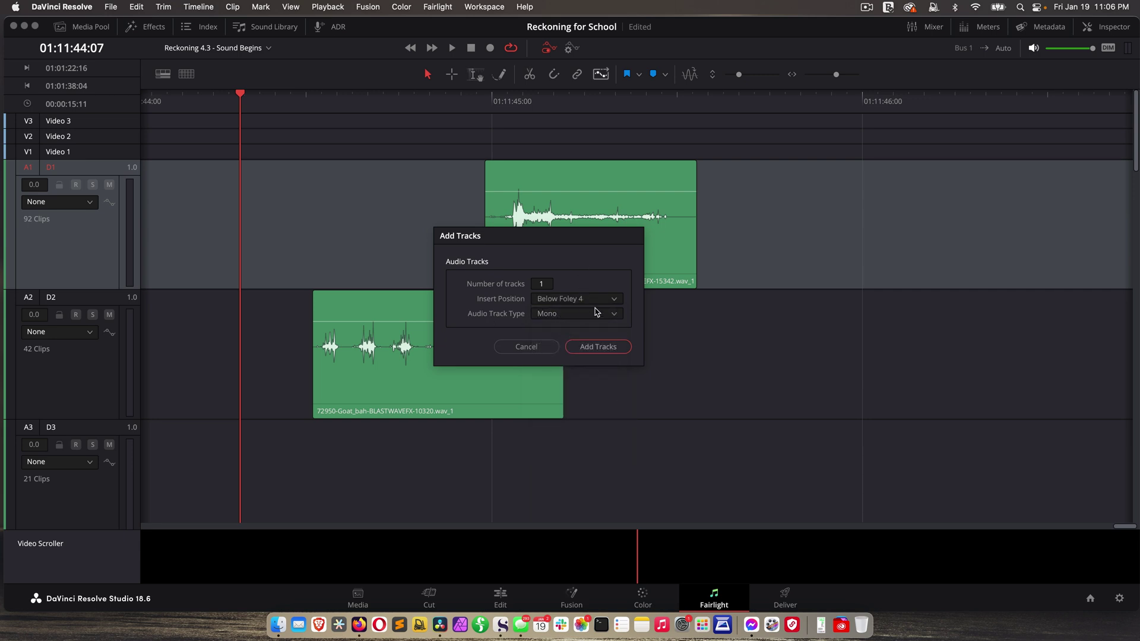
pyautogui.click(546, 351)
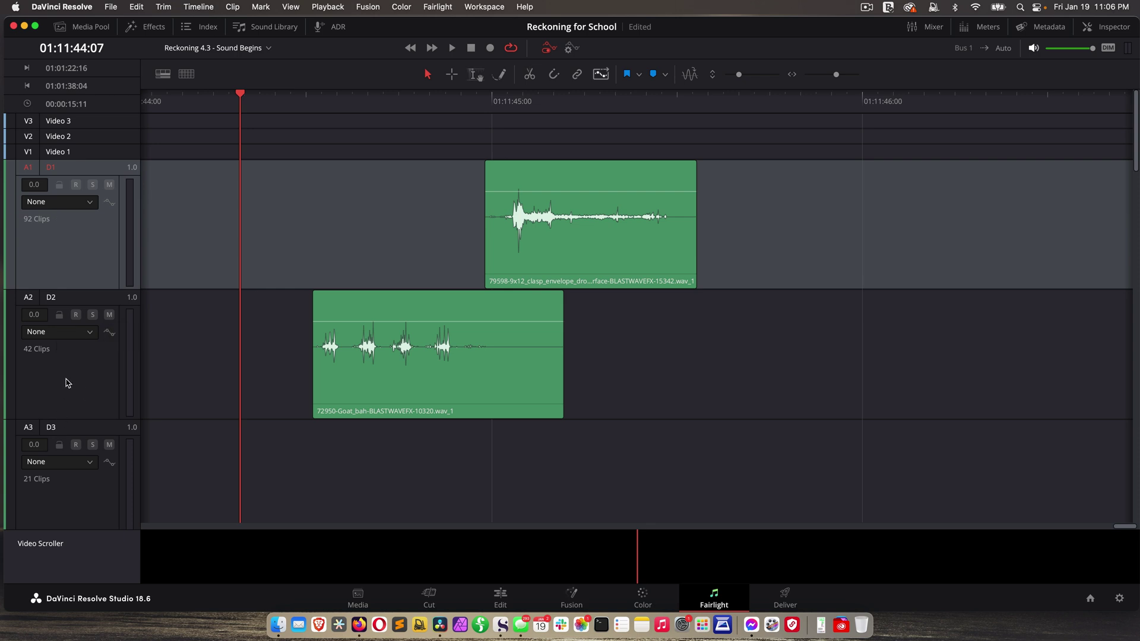
# Open the Index panel's track list and select the Foley 3 track
pyautogui.click(199, 27)
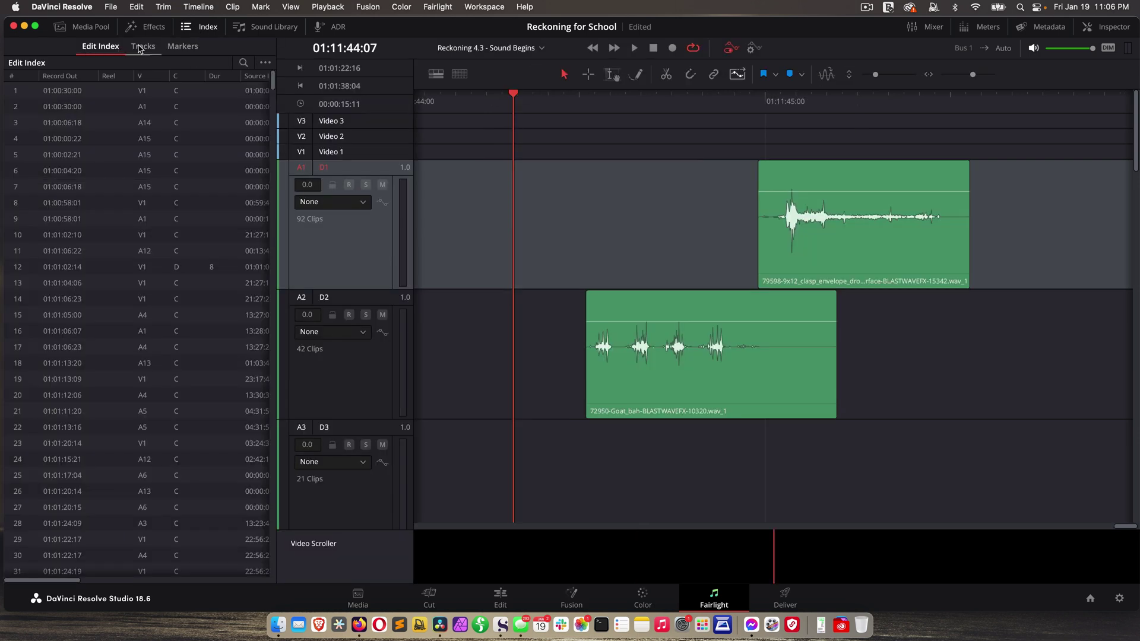
pyautogui.click(141, 47)
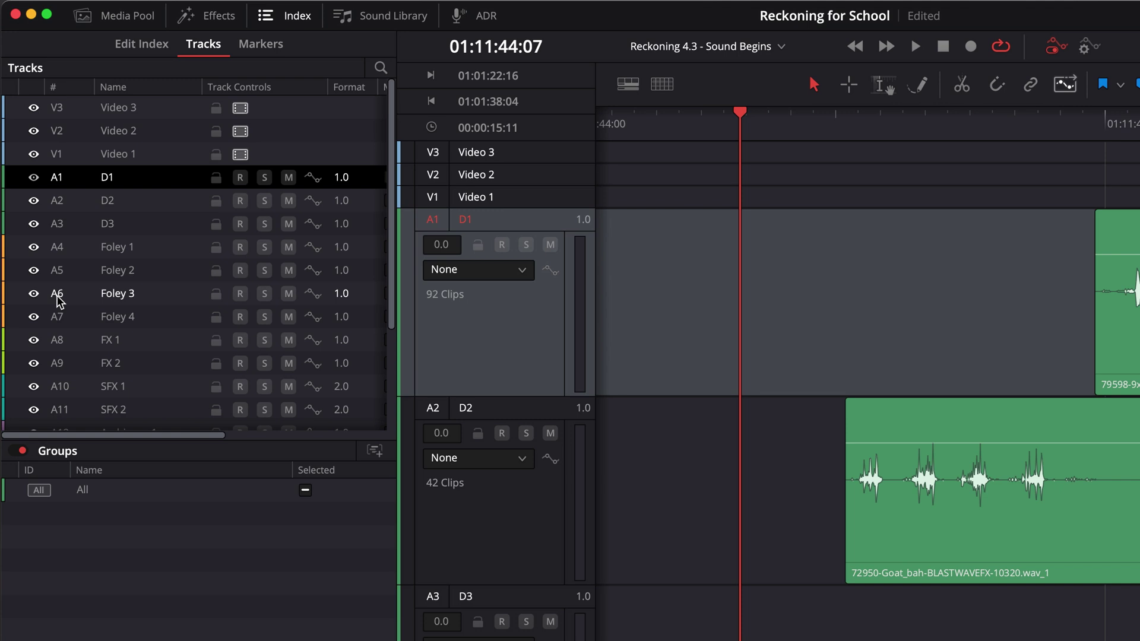
pyautogui.click(51, 263)
pyautogui.moveTo(50, 262); pyautogui.dragTo(54, 292)
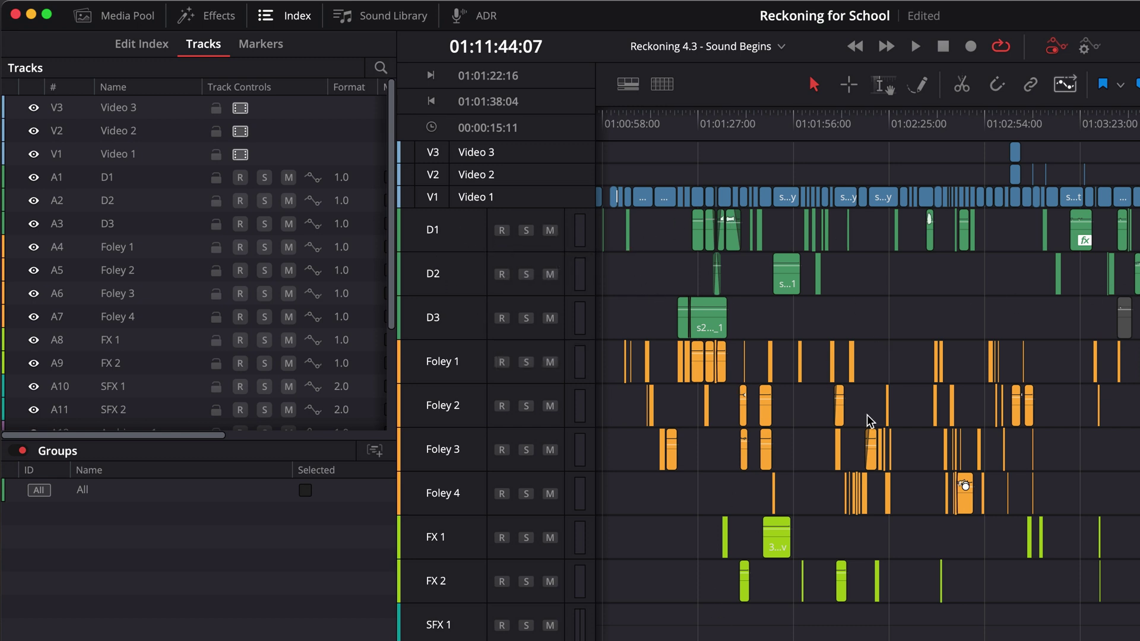
# Hide the Video 1–3, Foley 1–4, FX 1–2 and SFX 1–2 tracks
pyautogui.click(34, 108)
pyautogui.click(34, 131)
pyautogui.click(34, 154)
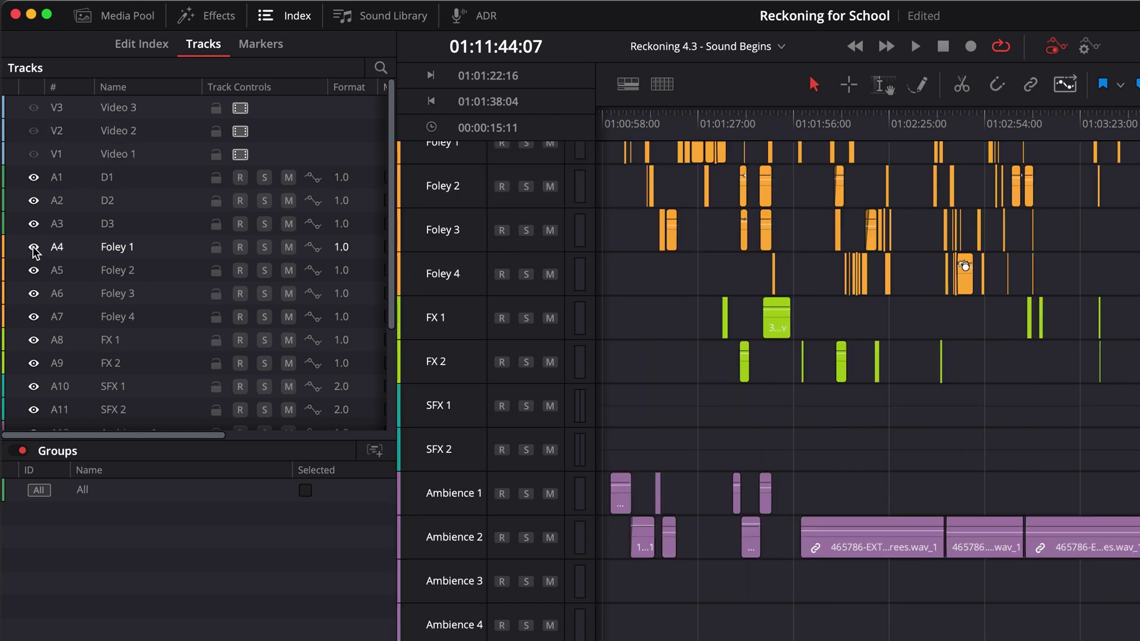
pyautogui.click(34, 247)
pyautogui.click(34, 270)
pyautogui.click(34, 293)
pyautogui.click(33, 316)
pyautogui.click(33, 339)
pyautogui.click(34, 362)
pyautogui.click(34, 386)
pyautogui.click(34, 410)
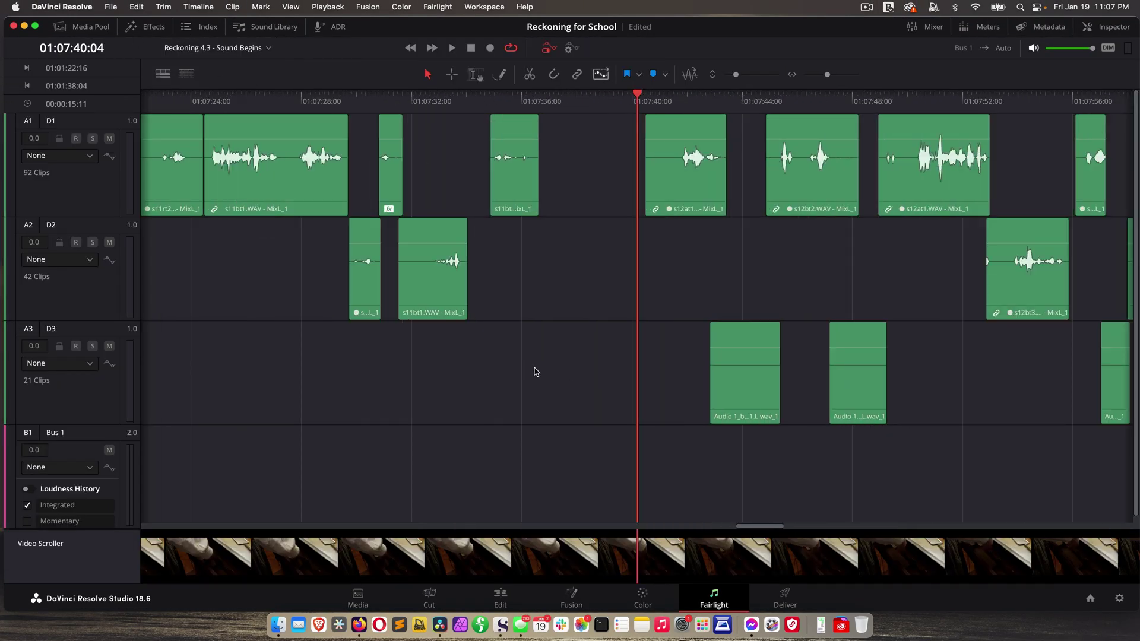
# Make tracks A4 through A16 visible again, close the Index and zoom to fit all tracks
pyautogui.click(201, 27)
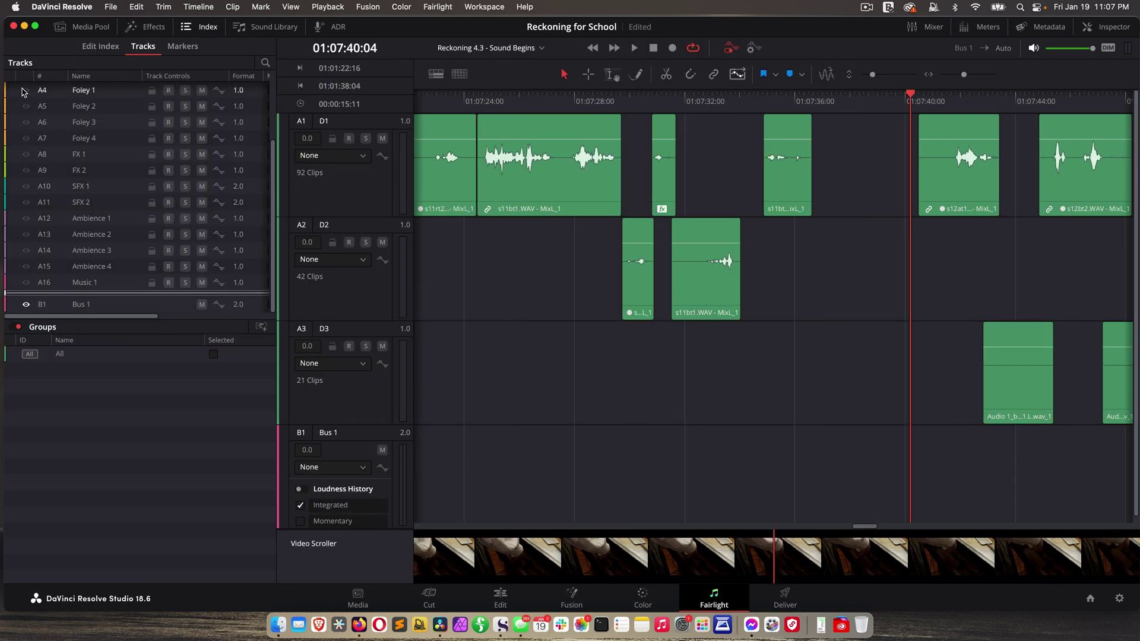
pyautogui.moveTo(22, 93); pyautogui.dragTo(32, 288)
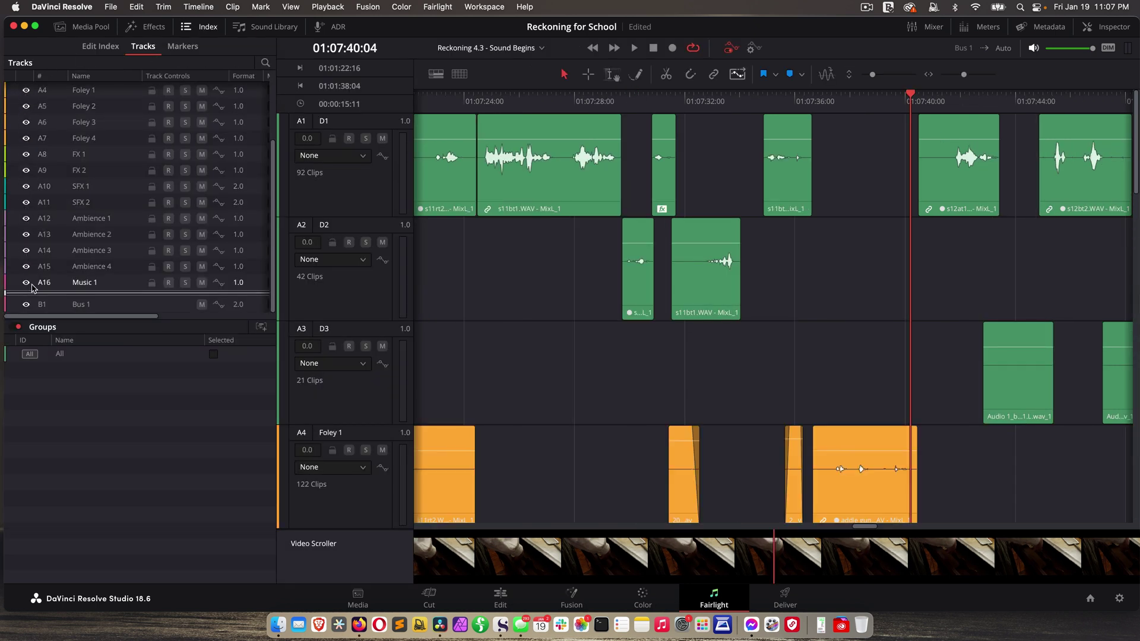
pyautogui.click(201, 27)
pyautogui.hotkey('shift', 'z')
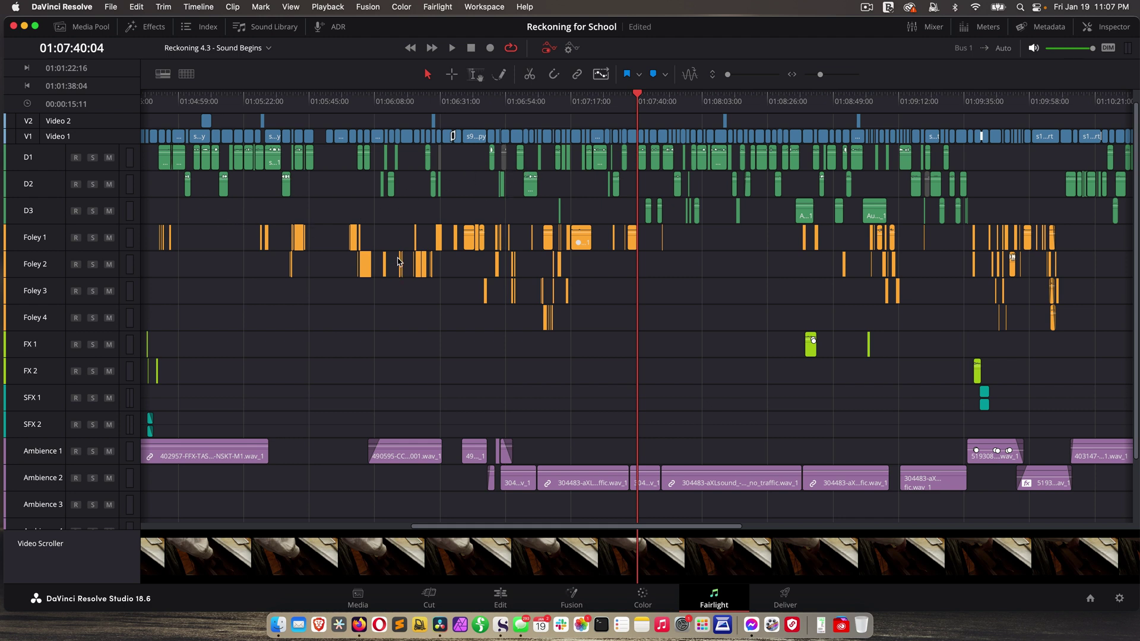
# Select the addie gun take insert clip on Foley 1 and reshape its end into a long fade-out
pyautogui.scroll(6, 460, 192)
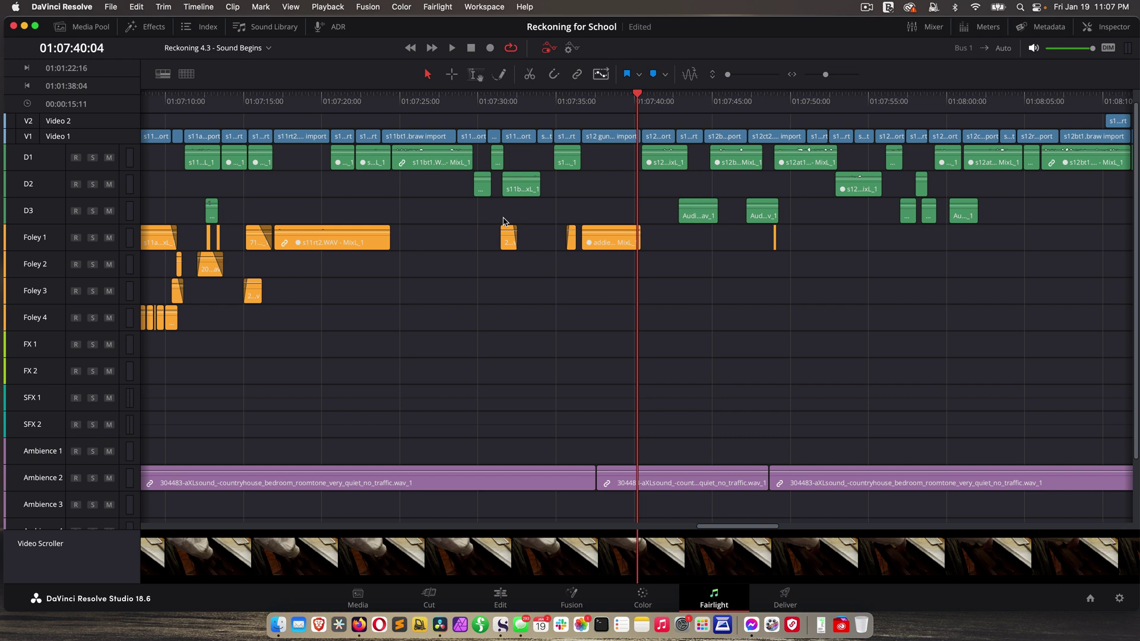
pyautogui.click(536, 235)
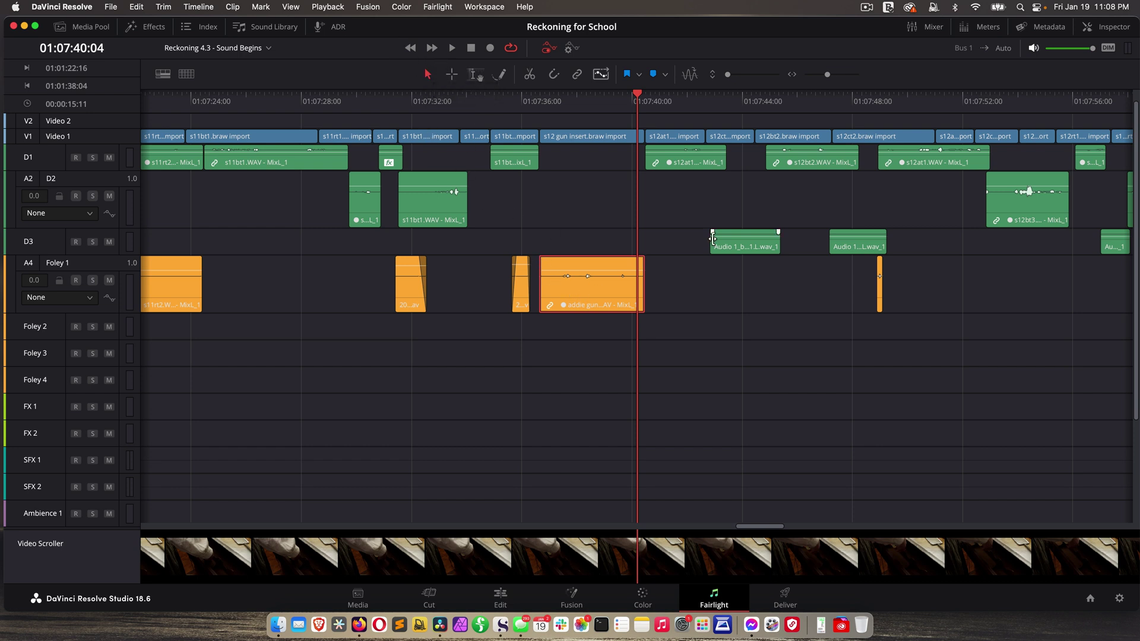
pyautogui.moveTo(604, 298); pyautogui.dragTo(356, 367)
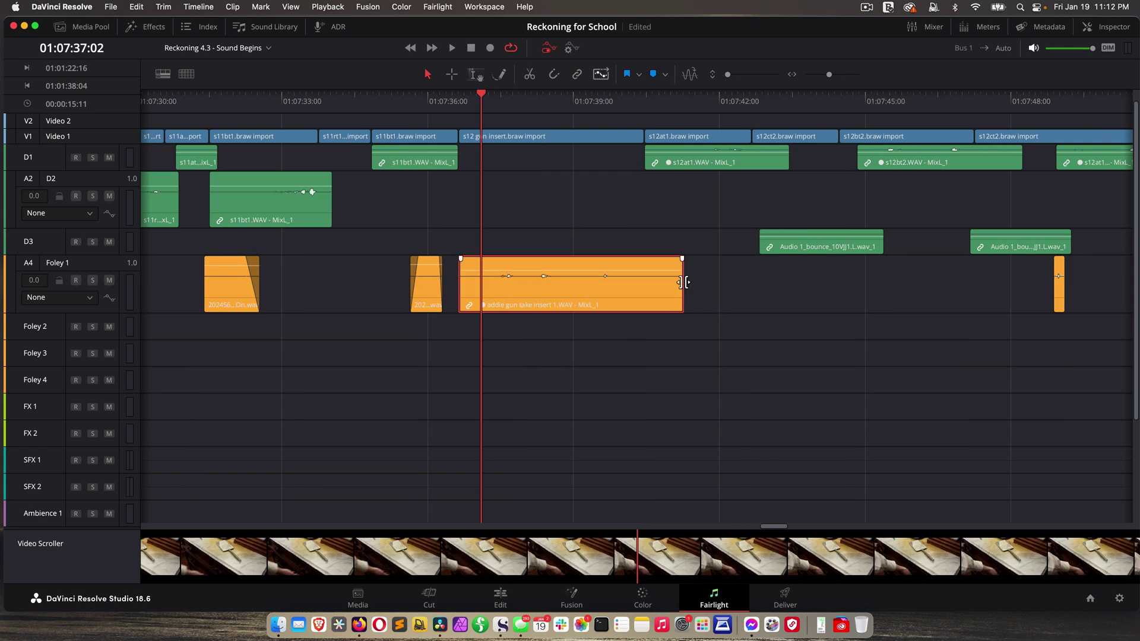
pyautogui.moveTo(682, 279); pyautogui.dragTo(626, 259)
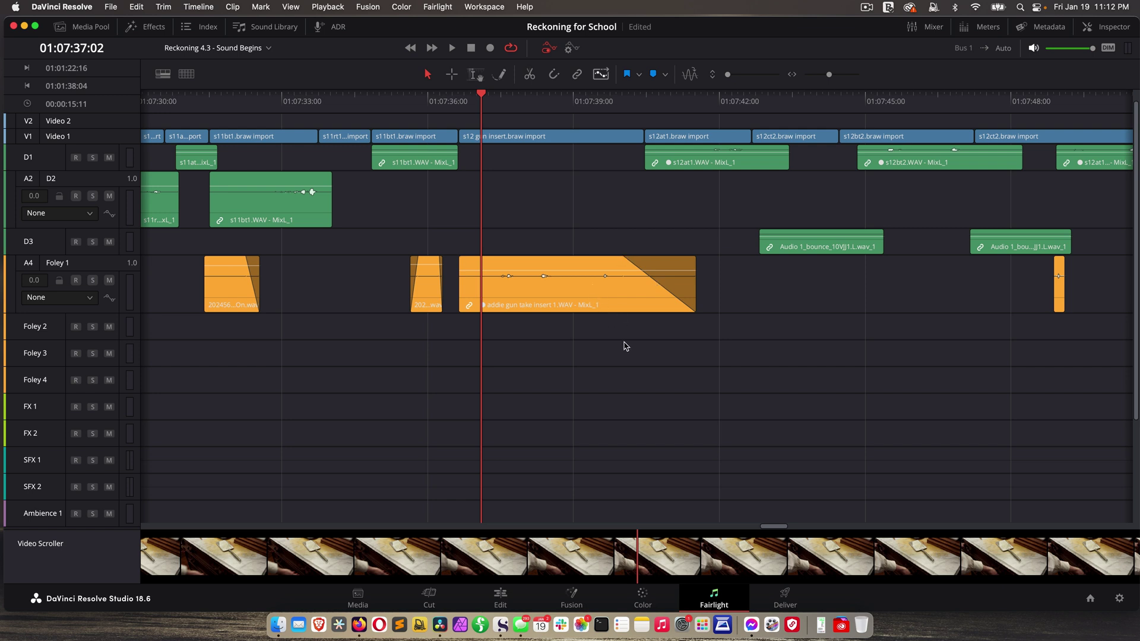
# Undo the addie gun clip's fade-out and disable the clip, abandoning an attempted copy
pyautogui.hscroll(3, 534, 327)
pyautogui.press('super+z')
pyautogui.click(449, 304)
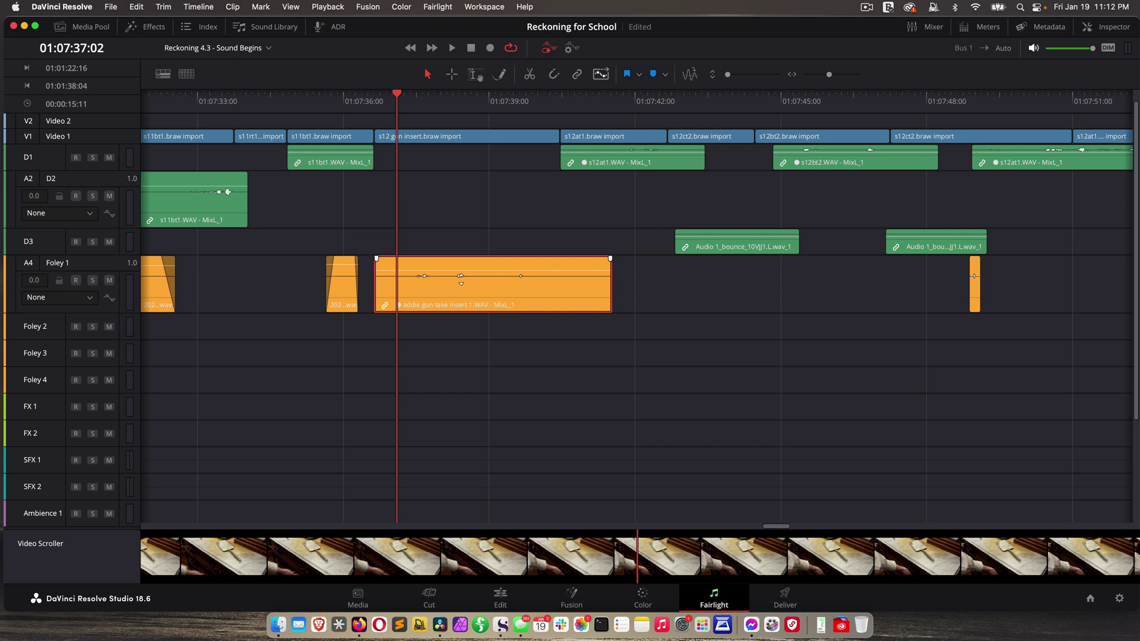
pyautogui.press('d')
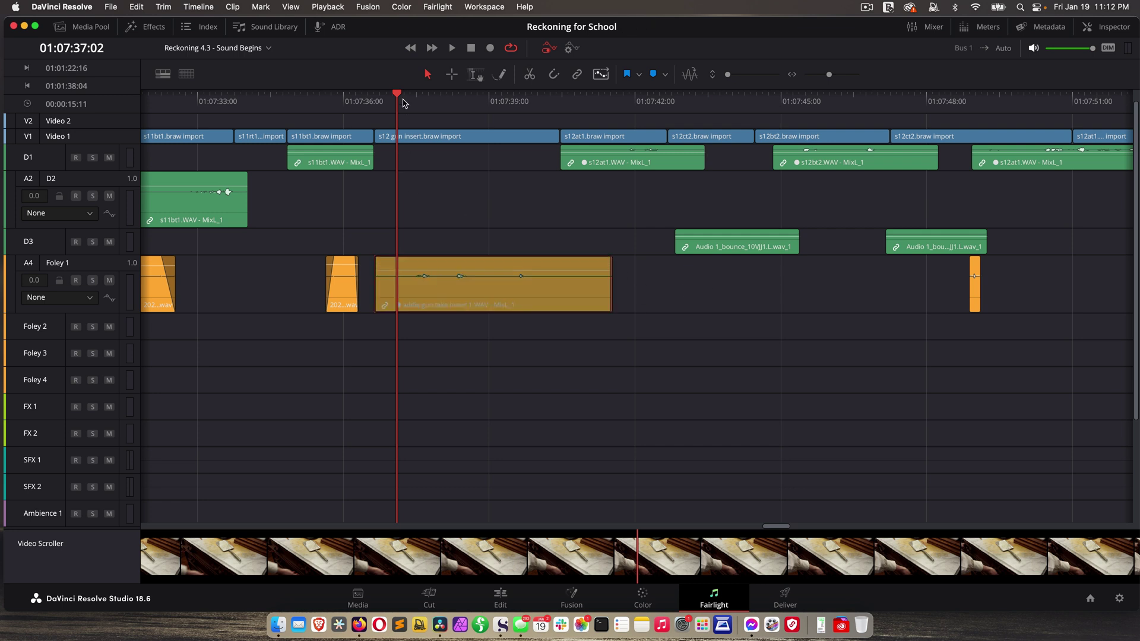
pyautogui.moveTo(435, 277); pyautogui.dragTo(686, 277)
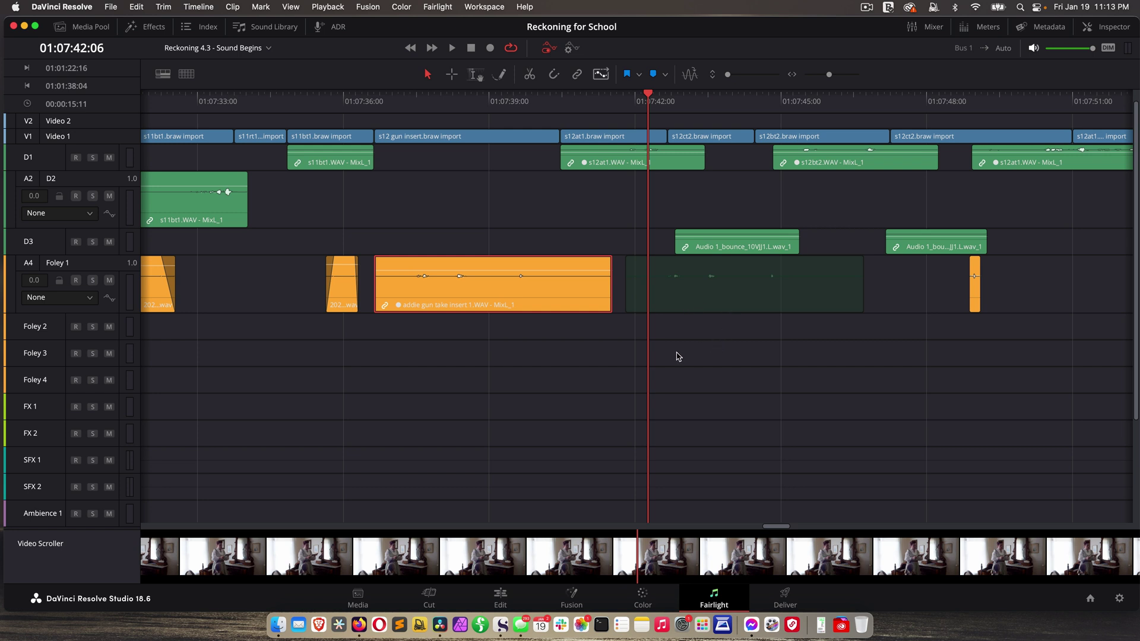
pyautogui.click(708, 376)
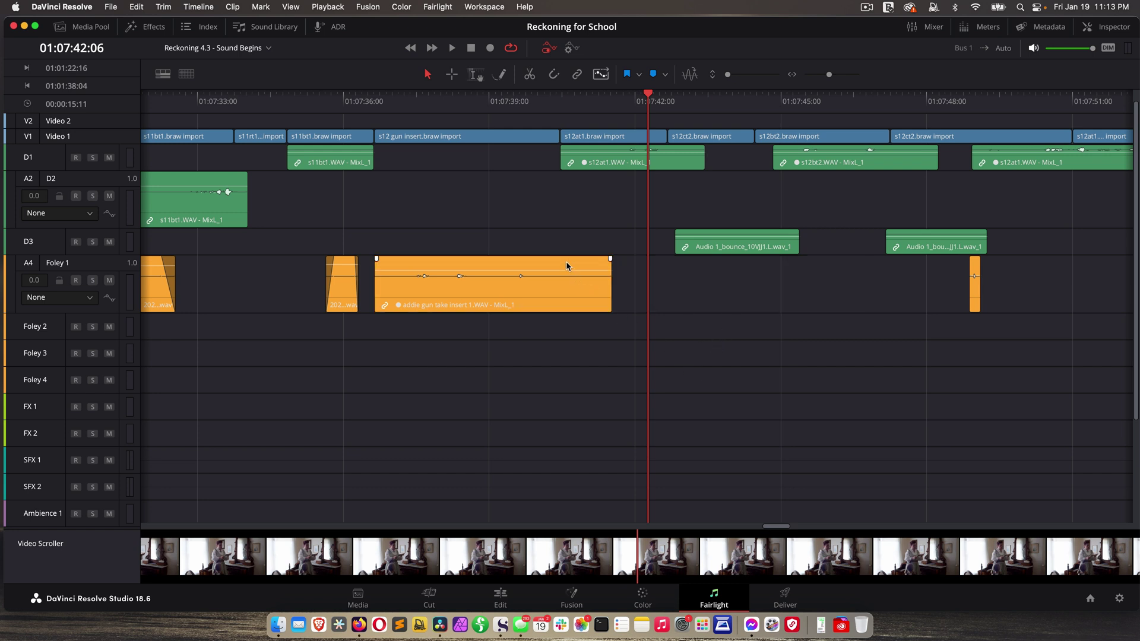
# Delete the addie gun clip, save, then undo to restore it on Foley 1
pyautogui.click(410, 104)
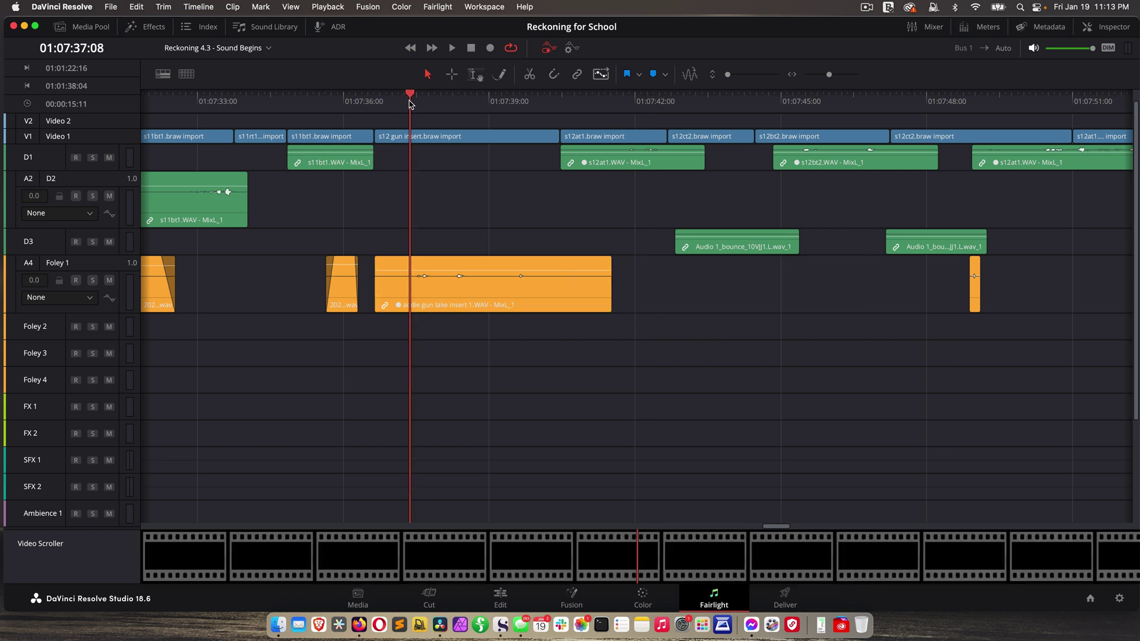
pyautogui.click(453, 309)
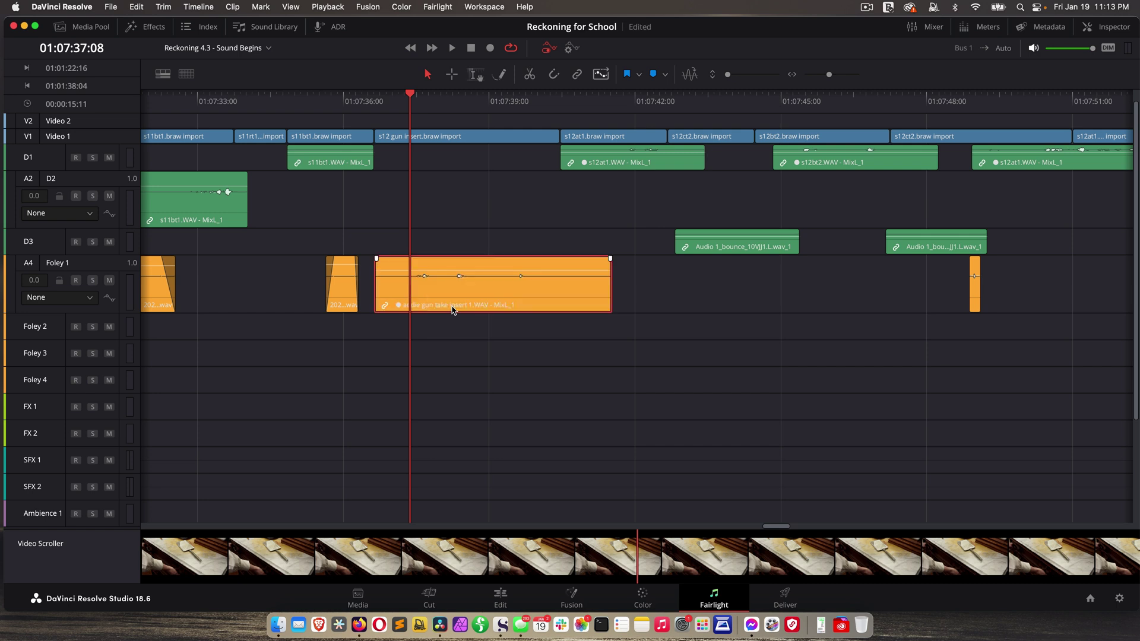
pyautogui.press('Delete')
pyautogui.moveTo(509, 111); pyautogui.dragTo(693, 126)
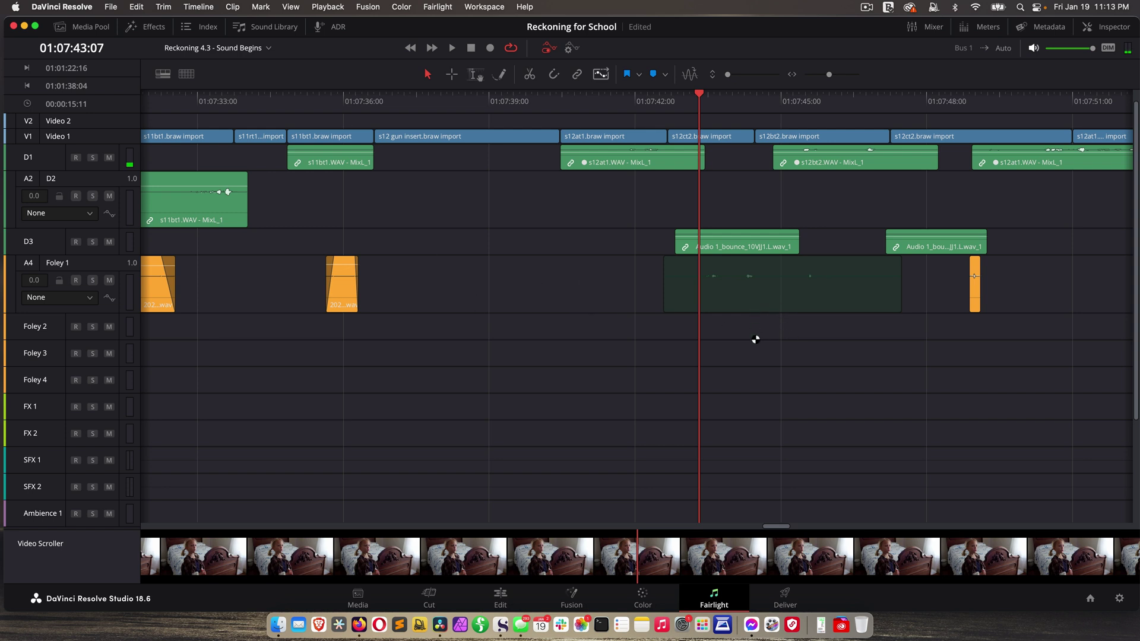
pyautogui.press('super+s')
pyautogui.press('super+z')
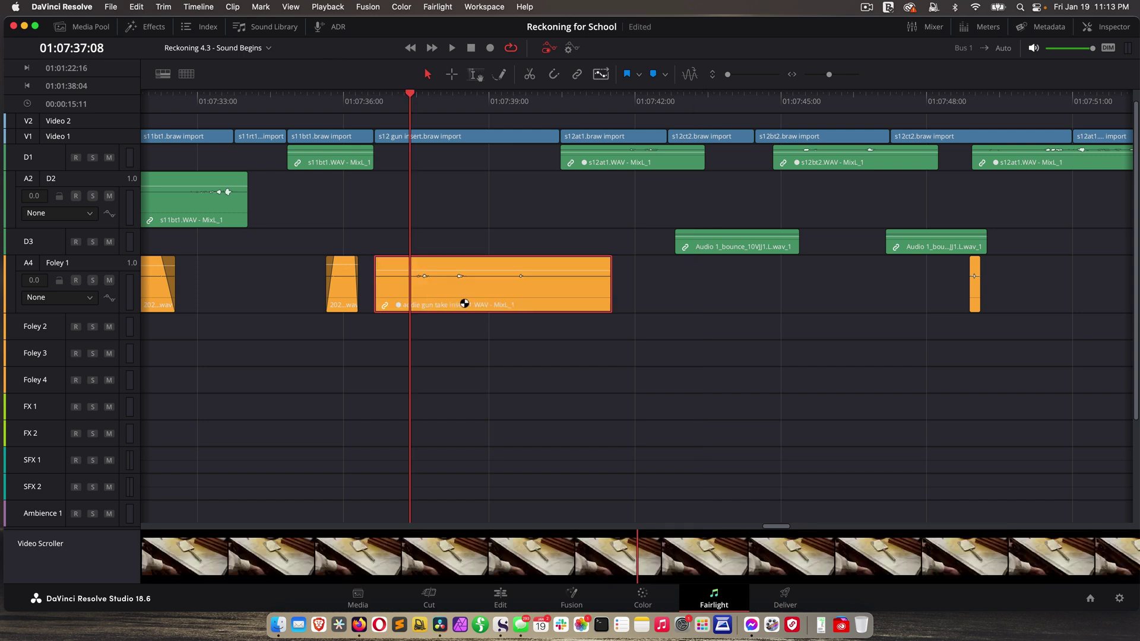
pyautogui.press('super+s')
pyautogui.press('.')
pyautogui.click(527, 358)
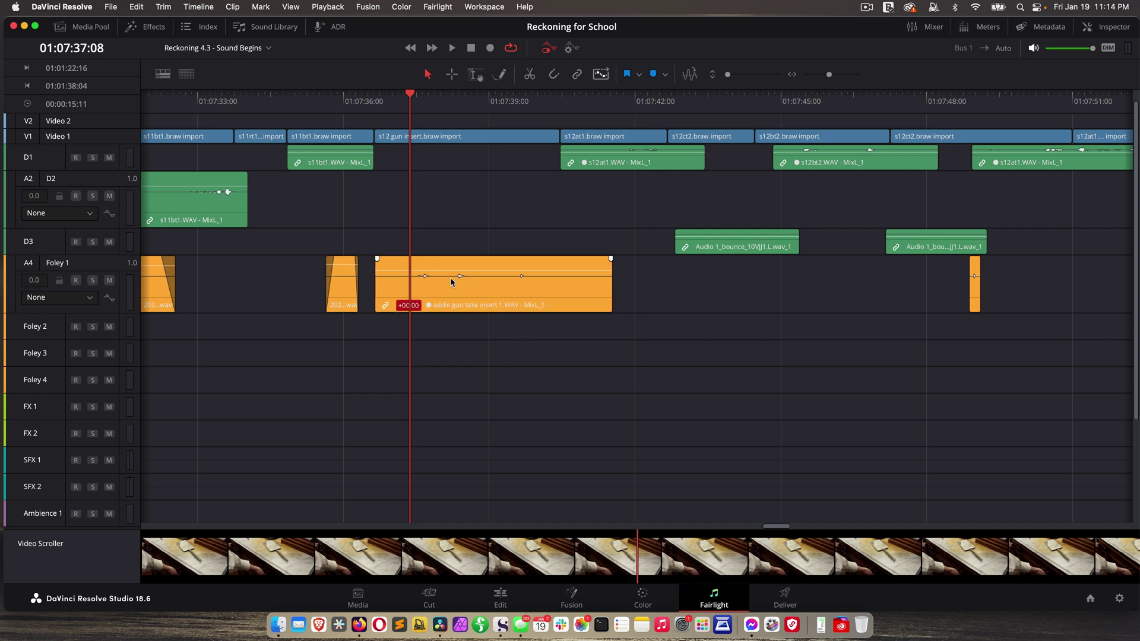
pyautogui.moveTo(497, 287)
pyautogui.mouseDown()
pyautogui.moveTo(496, 383)
pyautogui.moveTo(498, 228)
pyautogui.moveTo(496, 281)
pyautogui.mouseUp()
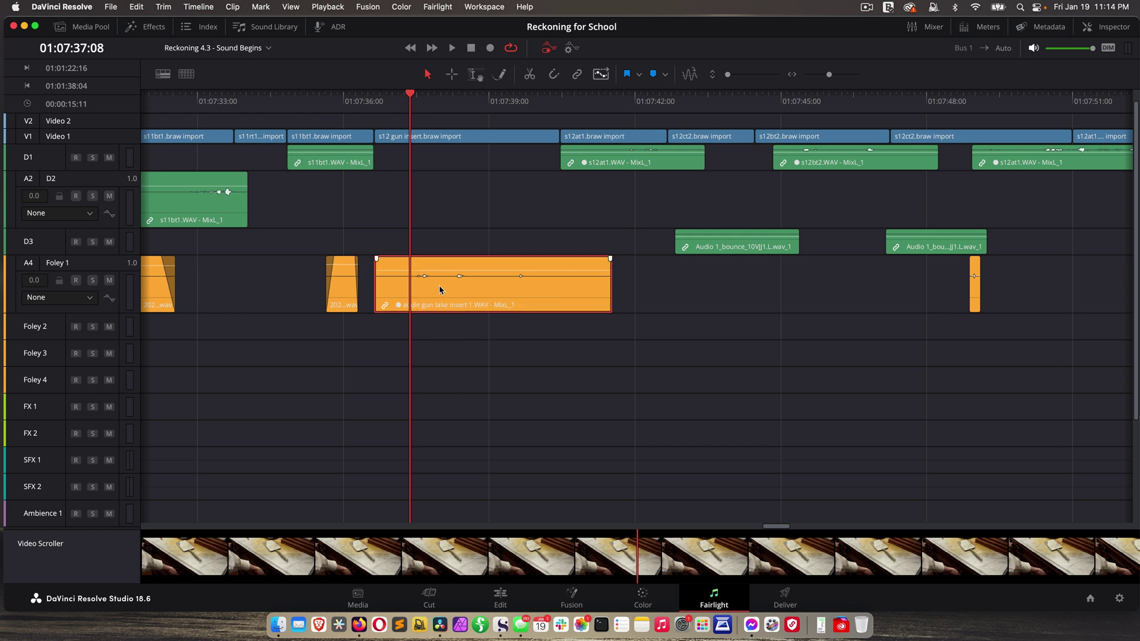
# Move the disabled addie gun take insert clip onto FX 1, re-enable it, and save the project
pyautogui.press('d')
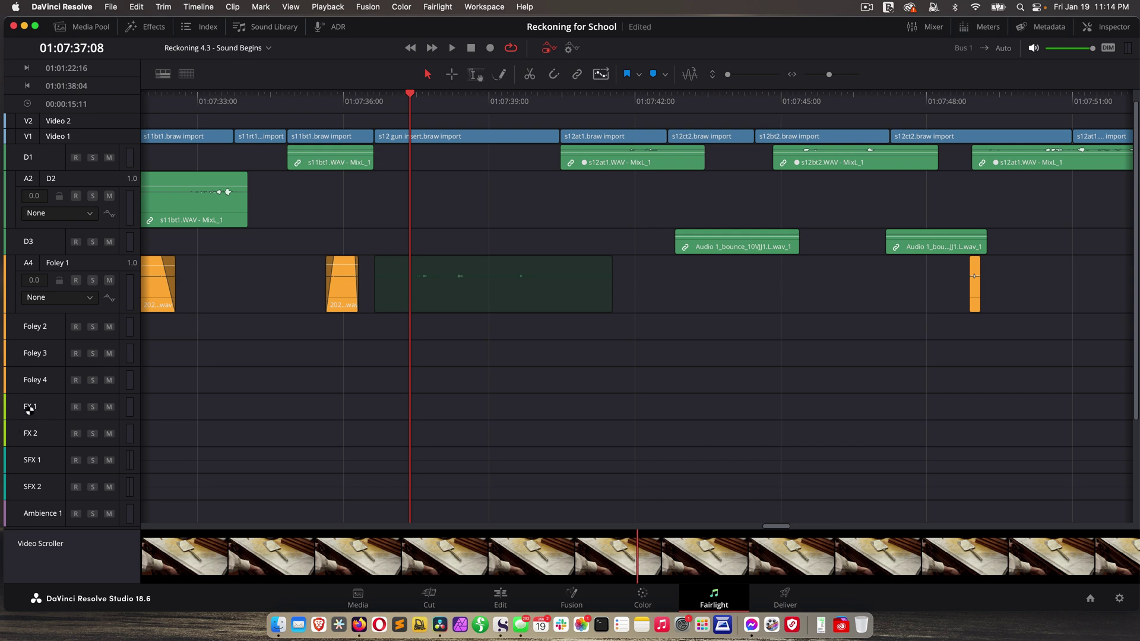
pyautogui.moveTo(409, 284); pyautogui.dragTo(410, 407)
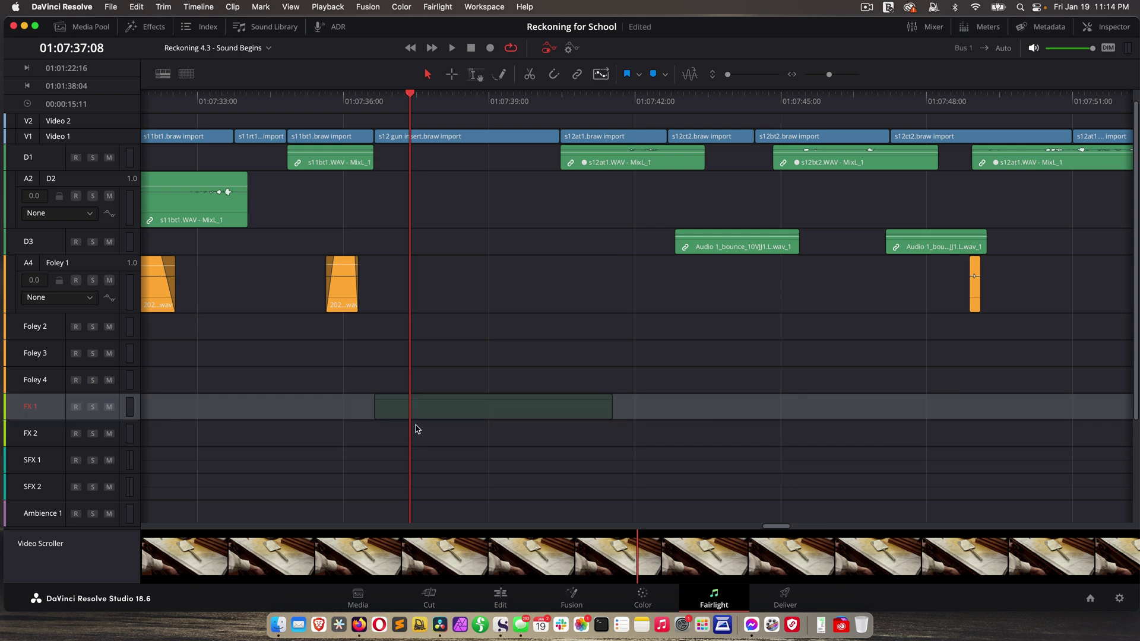
pyautogui.press('d')
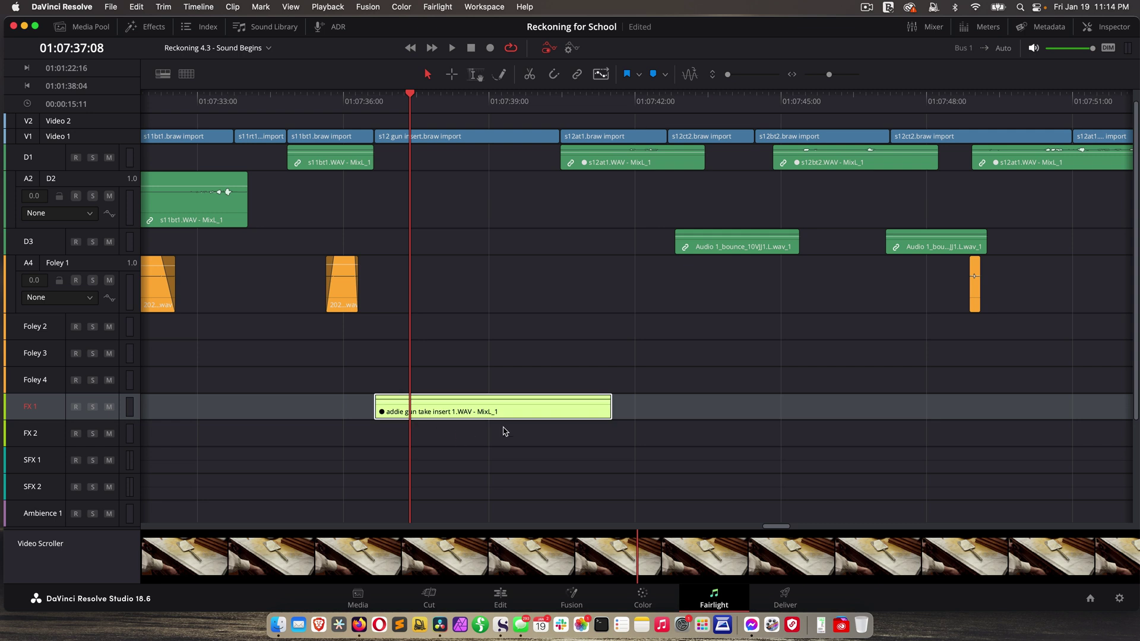
pyautogui.press('super+s')
# Return the addie gun take insert clip to Foley 1, select it and disable it
pyautogui.moveTo(469, 409); pyautogui.dragTo(472, 296)
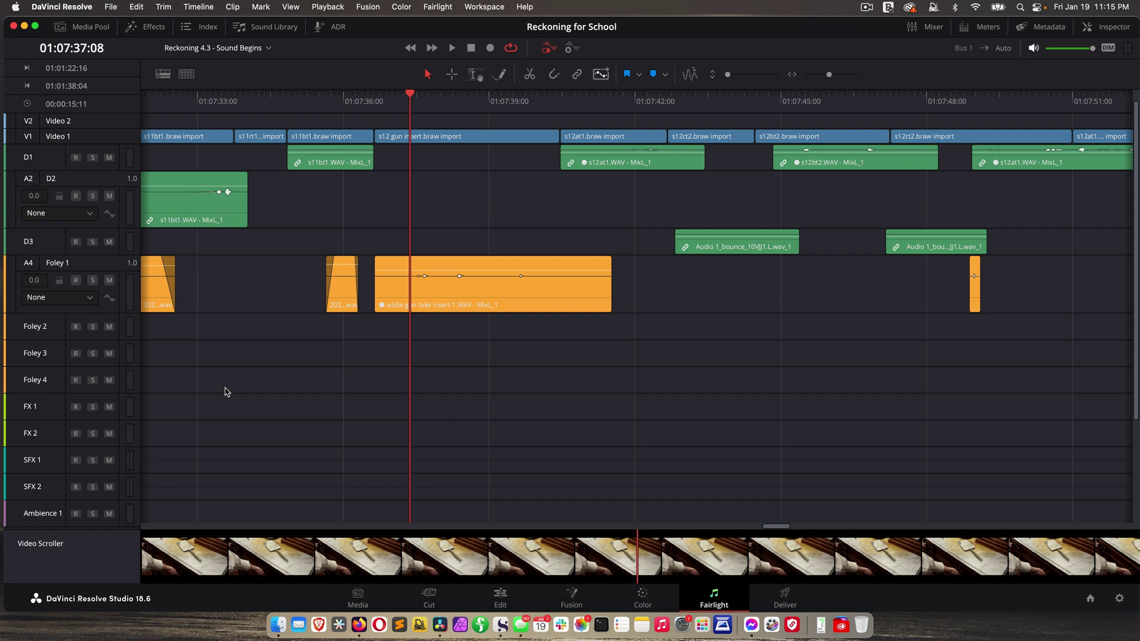
pyautogui.click(498, 294)
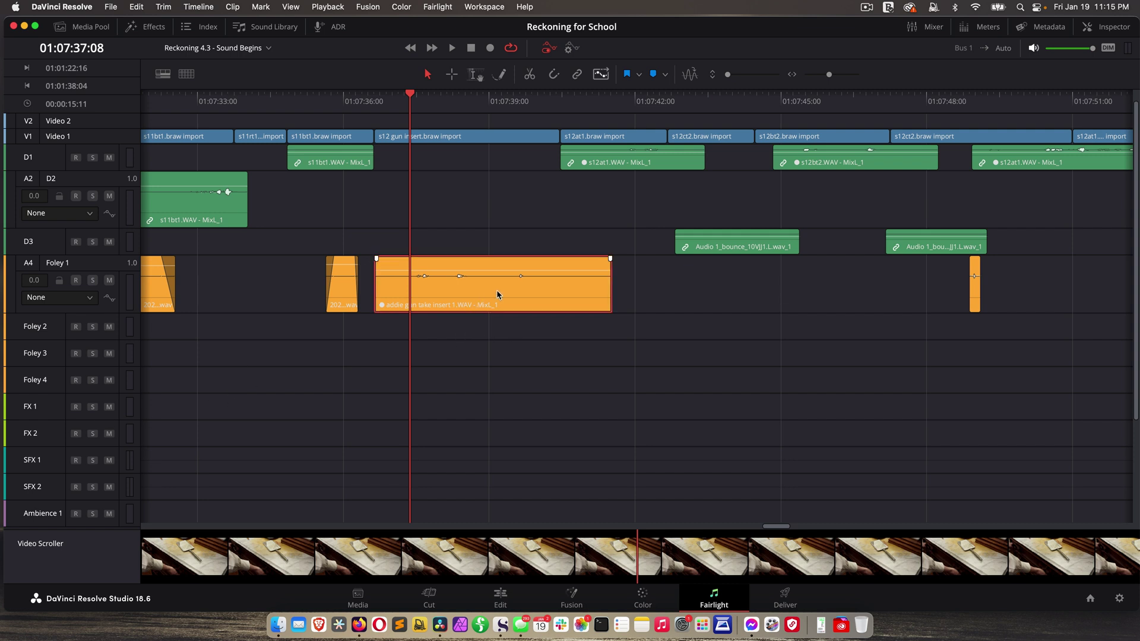
pyautogui.press('d')
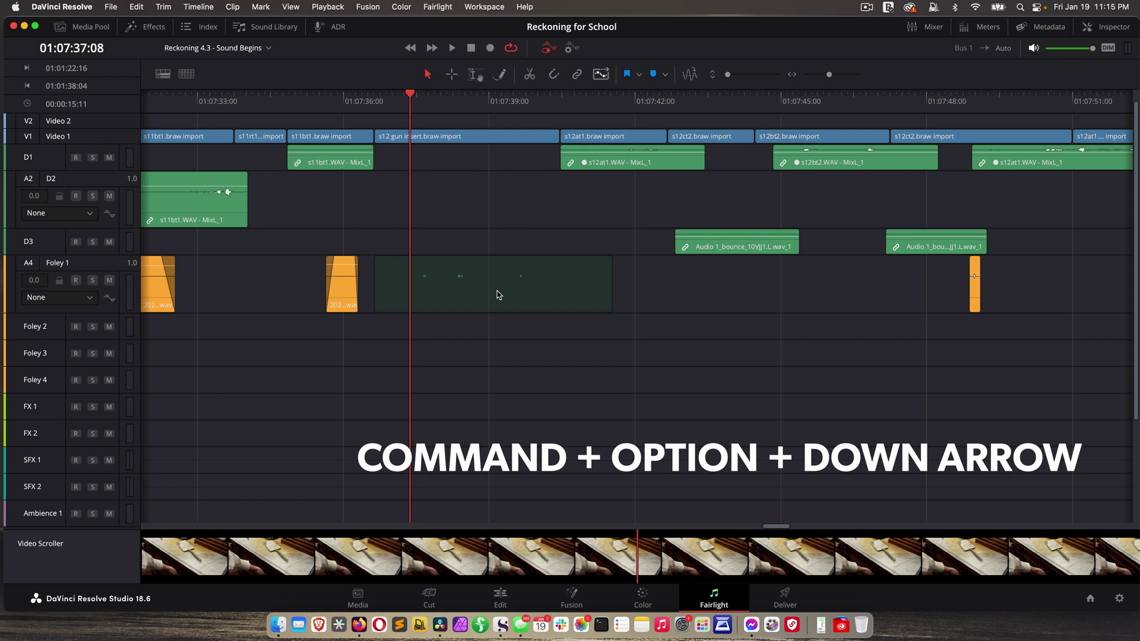
# Nudge the clip track by track down to FX 2, re-enable it and save the project
pyautogui.press('super+alt+Down')
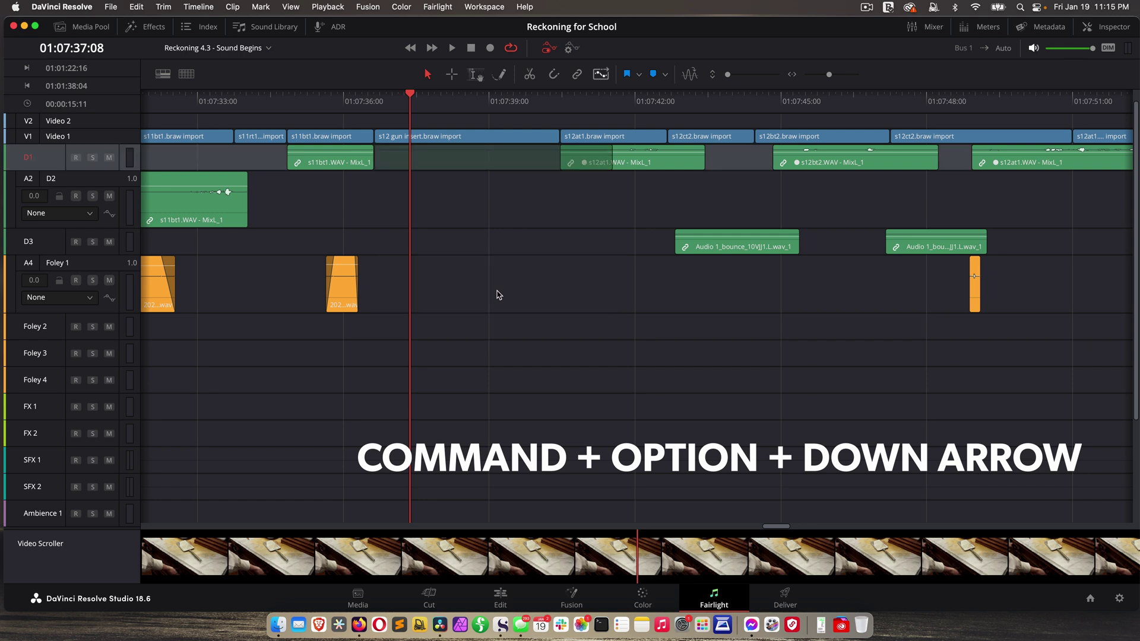
pyautogui.press('super+alt+Down')
pyautogui.press('super+alt+Down')
pyautogui.press('super+alt+Down')
pyautogui.press('super+alt+Down')
pyautogui.press('super+alt+Down')
pyautogui.press('super+alt+Down')
pyautogui.press('super+alt+Down')
pyautogui.press('super+alt+Down')
pyautogui.press('super+alt+Down')
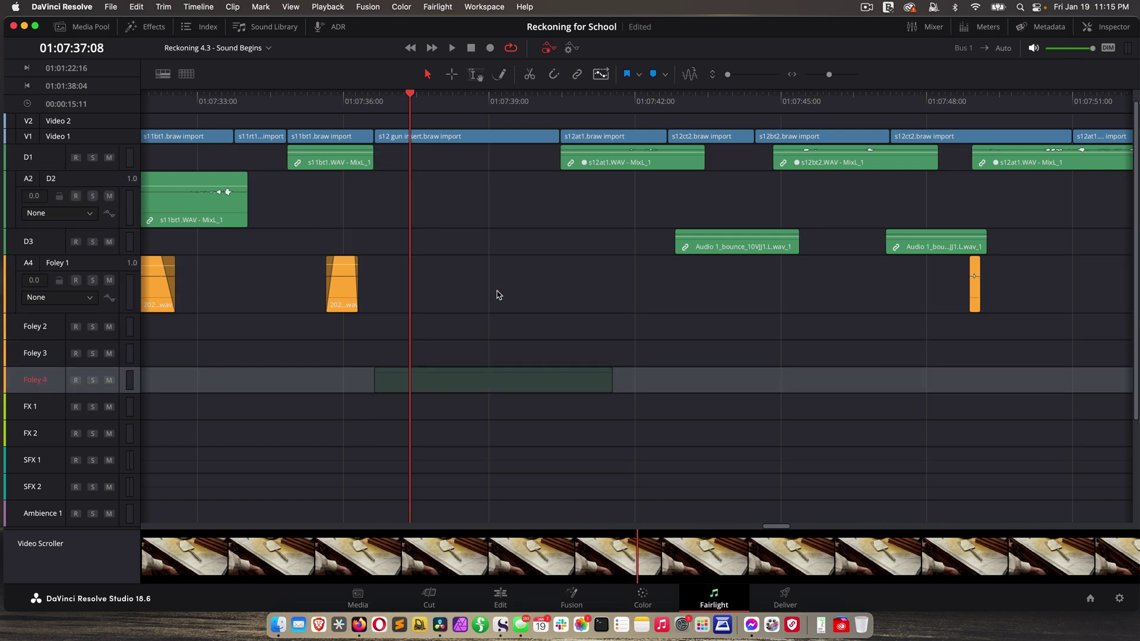
pyautogui.press('super+alt+Down')
pyautogui.press('super+alt+Up')
pyautogui.press('super+alt+Up')
pyautogui.press('super+alt+Up')
pyautogui.press('super+alt+Up')
pyautogui.press('super+alt+Up')
pyautogui.press('super+alt+Up')
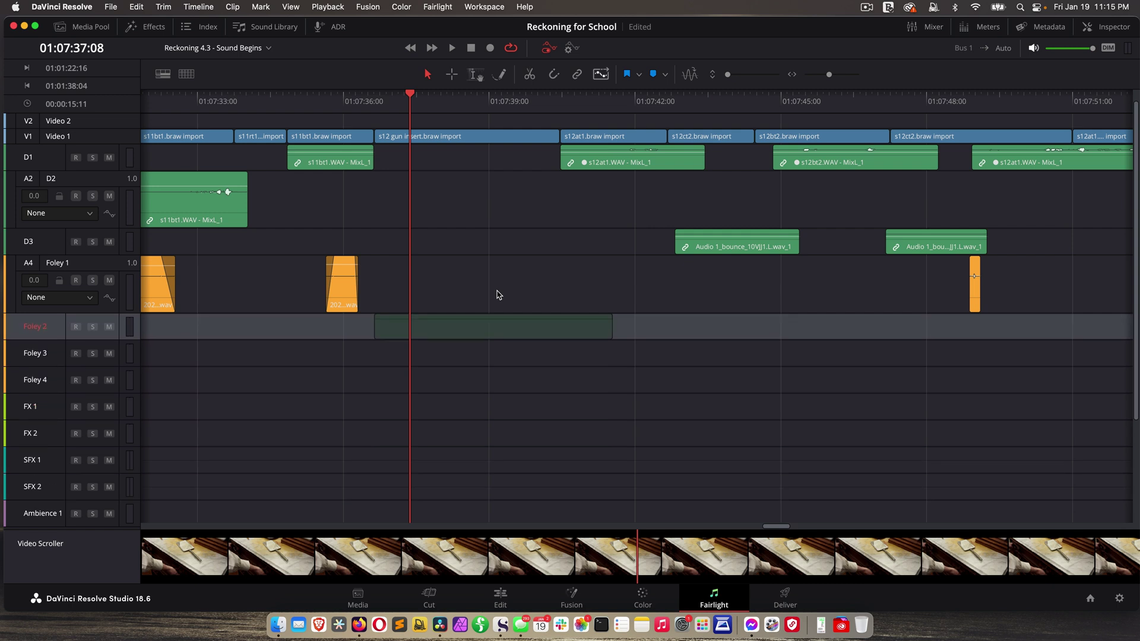
pyautogui.press('super+alt+Down')
pyautogui.press('super+alt+Down')
pyautogui.press('super+alt+Down')
pyautogui.press('super+alt+Down')
pyautogui.press('super+alt+Down')
pyautogui.press('d')
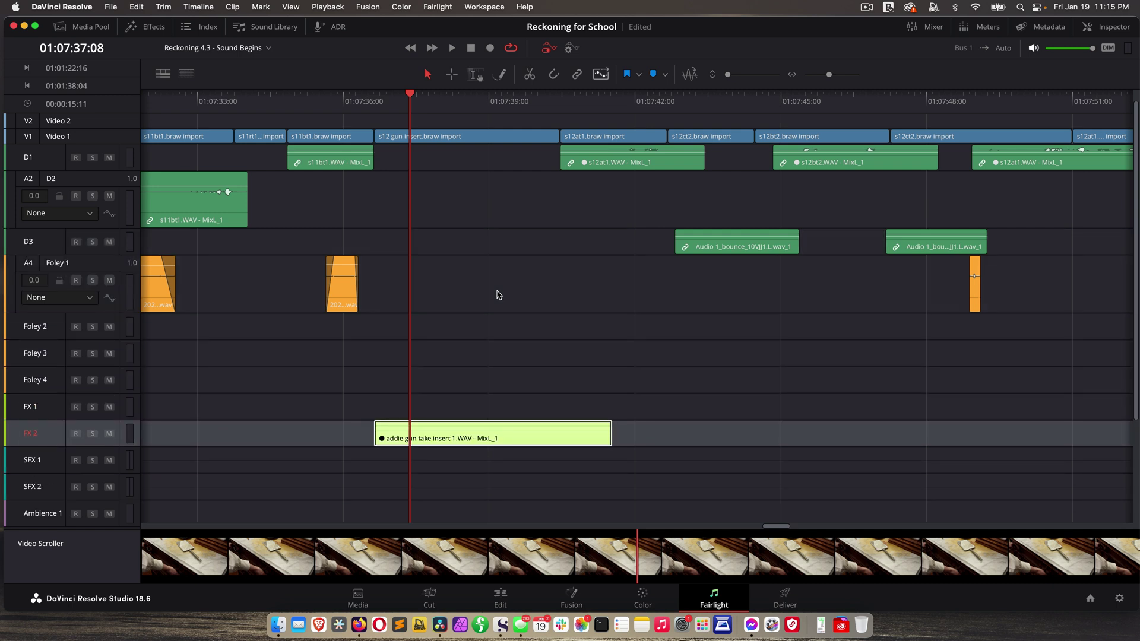
pyautogui.press('super+s')
pyautogui.scroll(-5, 440, 223)
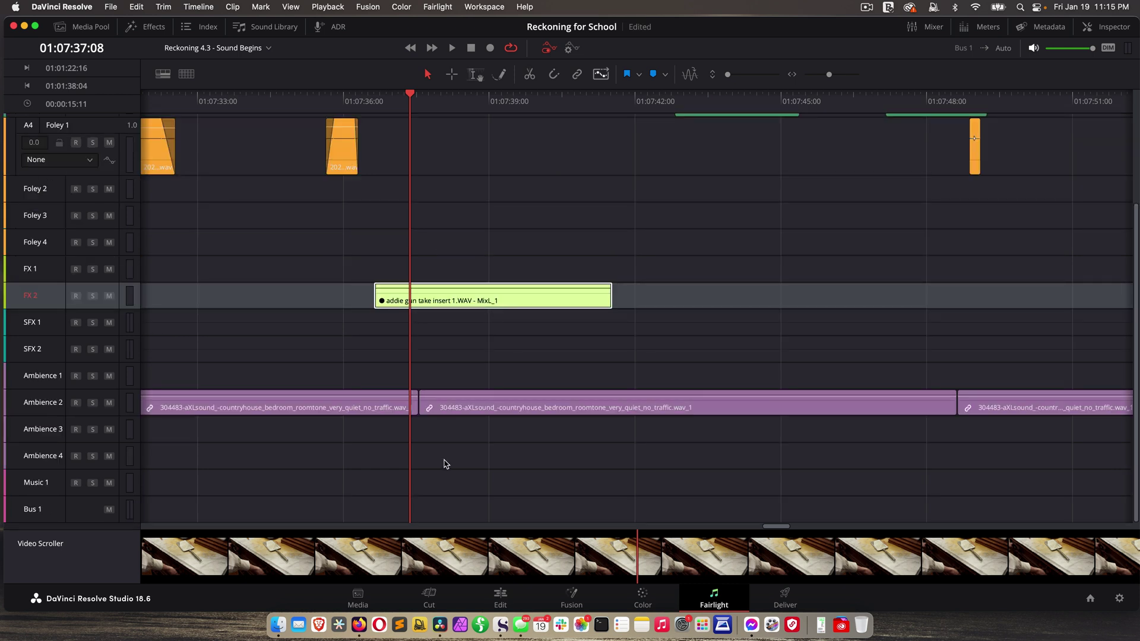
pyautogui.scroll(5, 446, 463)
# Put the addie gun take insert clip back on Foley 1 and make the D1 track taller
pyautogui.moveTo(477, 437); pyautogui.dragTo(473, 282)
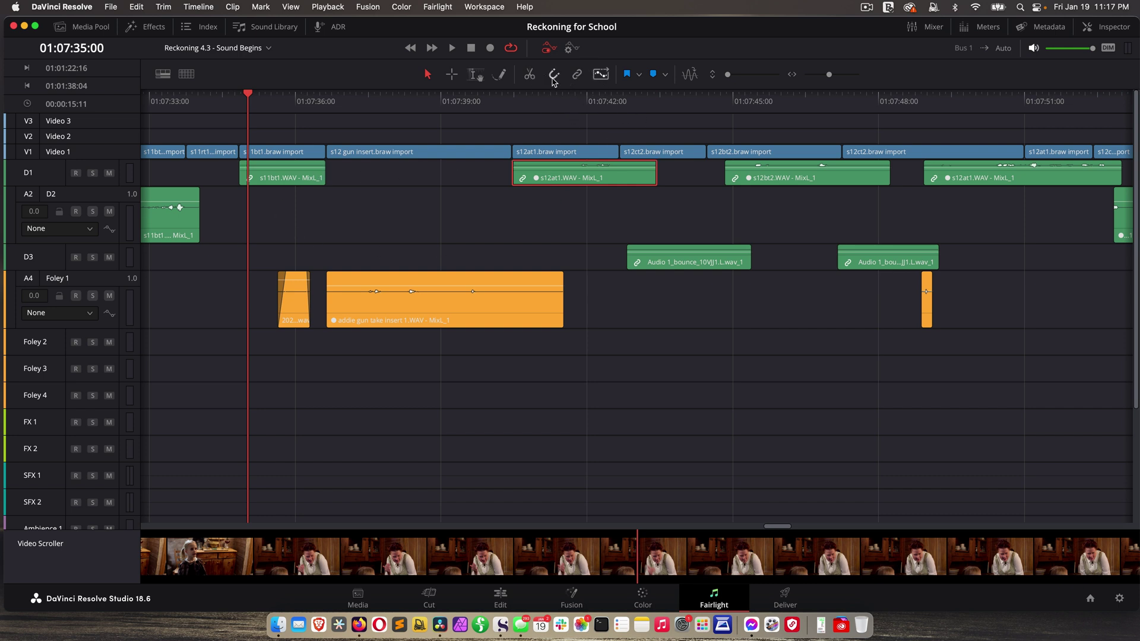
pyautogui.moveTo(95, 185); pyautogui.dragTo(139, 239)
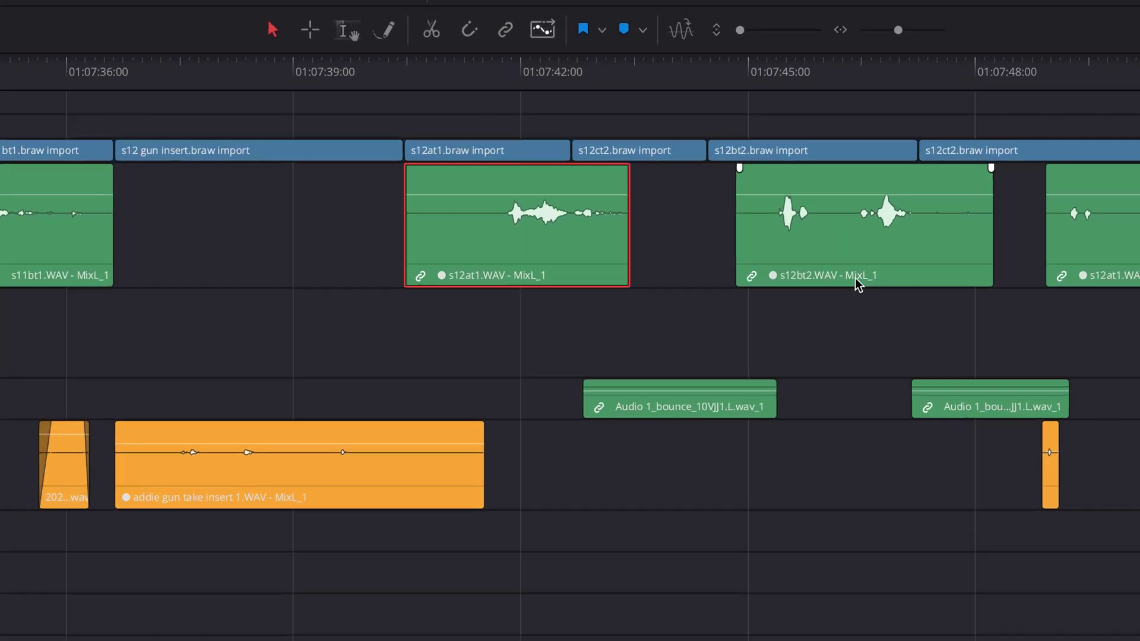
# Drop the s12bt2 clip back in place, deselect it, then select the s12at1 clip
pyautogui.moveTo(793, 254); pyautogui.dragTo(800, 284)
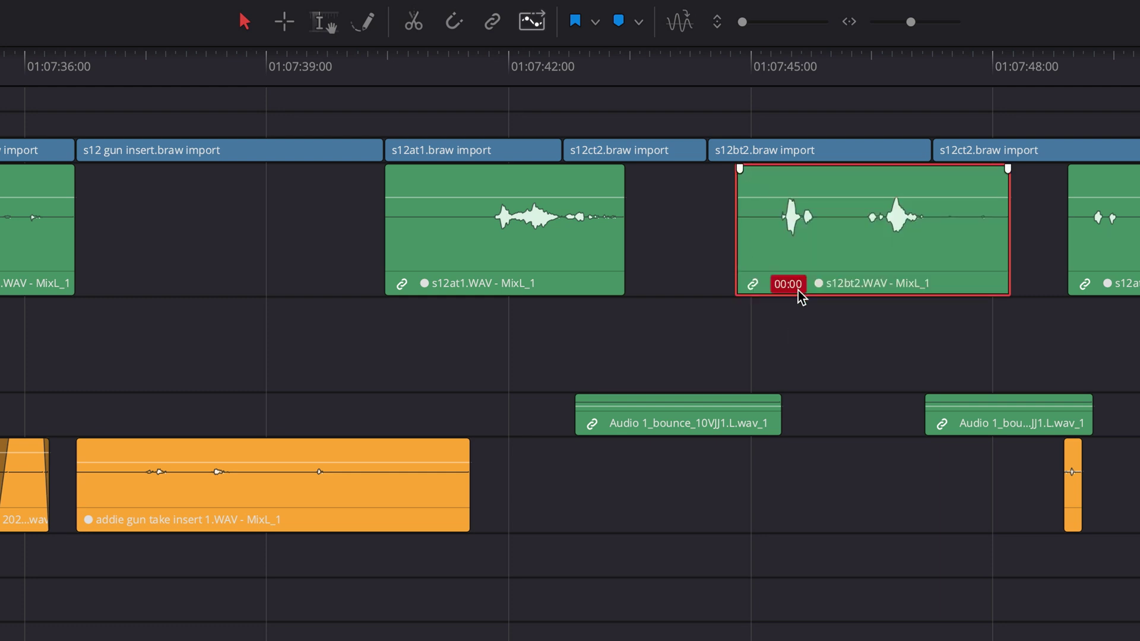
pyautogui.hscroll(5, 799, 290)
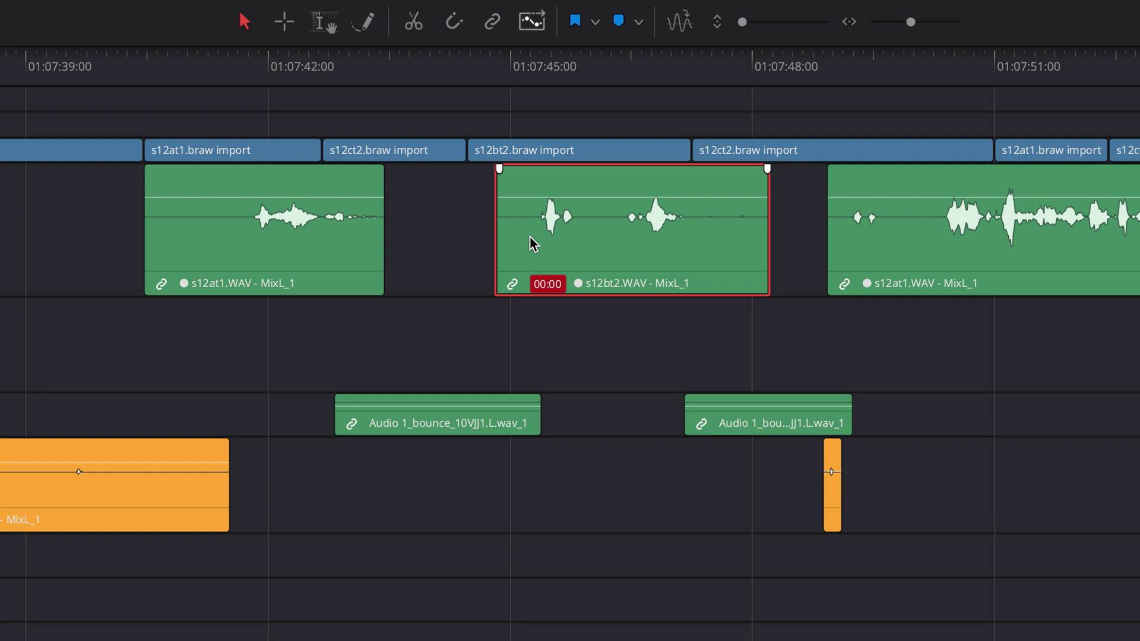
pyautogui.moveTo(532, 244); pyautogui.dragTo(547, 313)
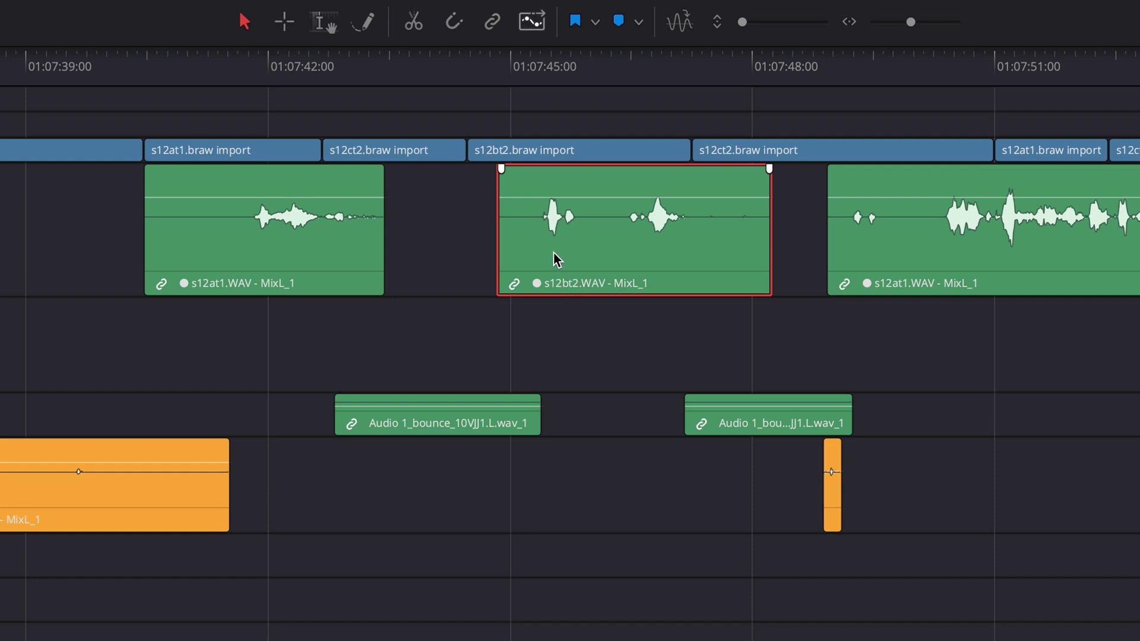
pyautogui.click(561, 372)
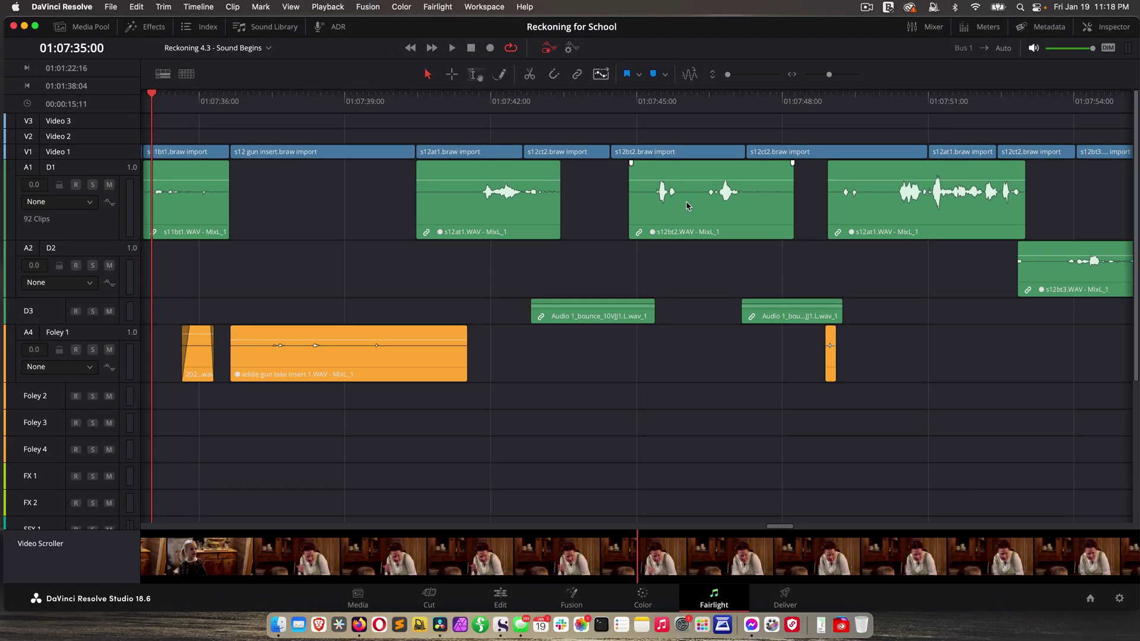
pyautogui.hscroll(-5, 672, 214)
pyautogui.click(673, 214)
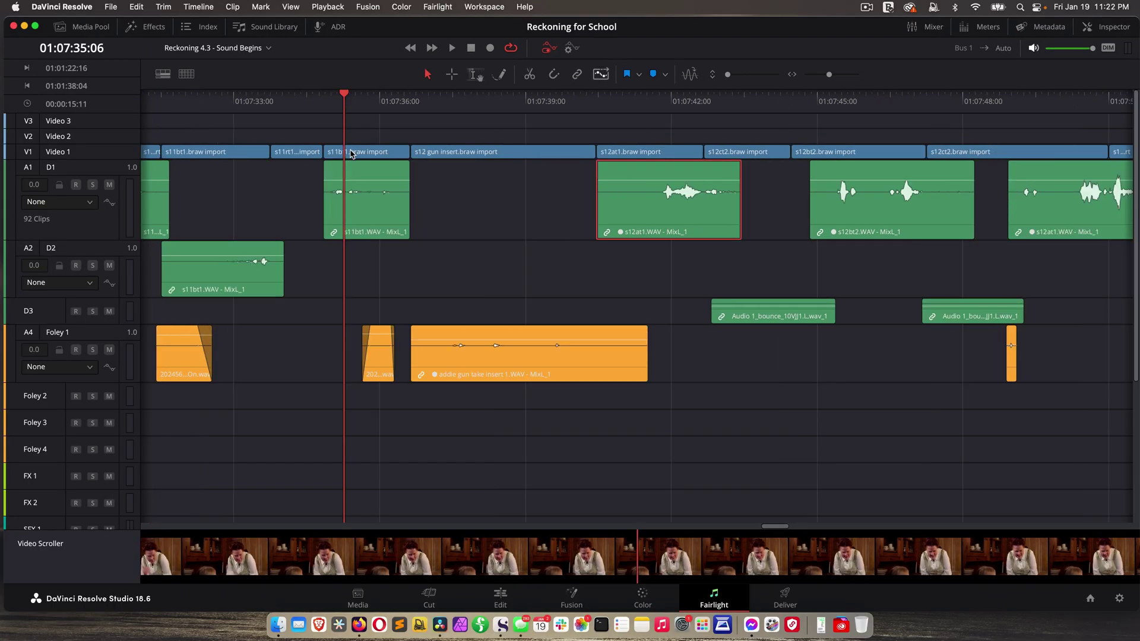
pyautogui.hscroll(-1, 381, 214)
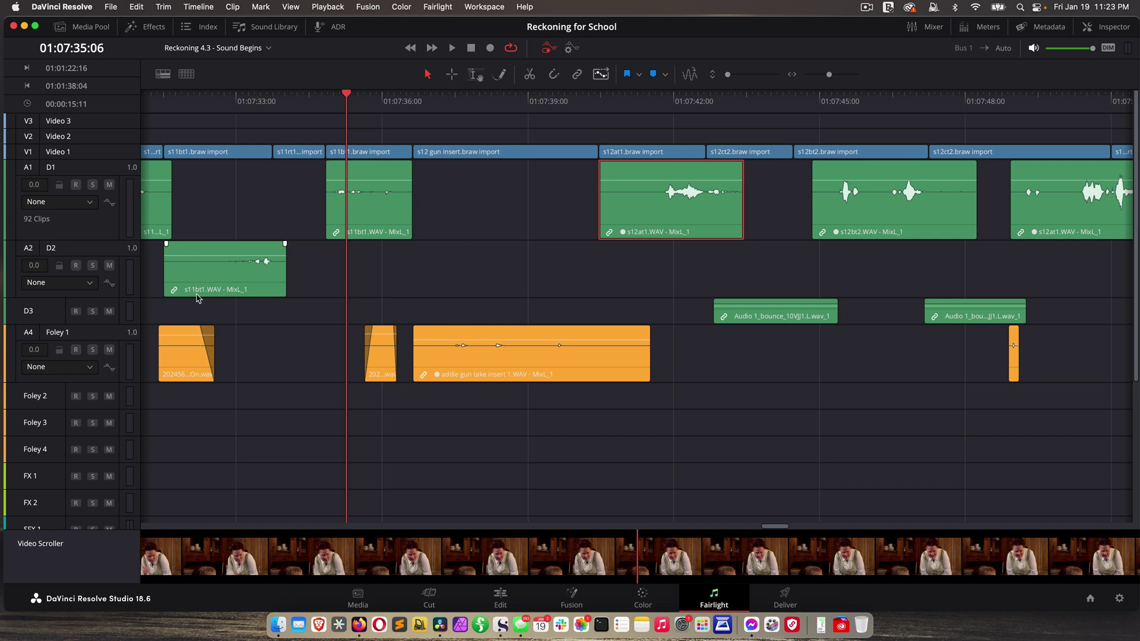
# Mark a time range over s12at1 with Range Selection, adjusting its start and end points
pyautogui.hscroll(2, 198, 299)
pyautogui.click(451, 353)
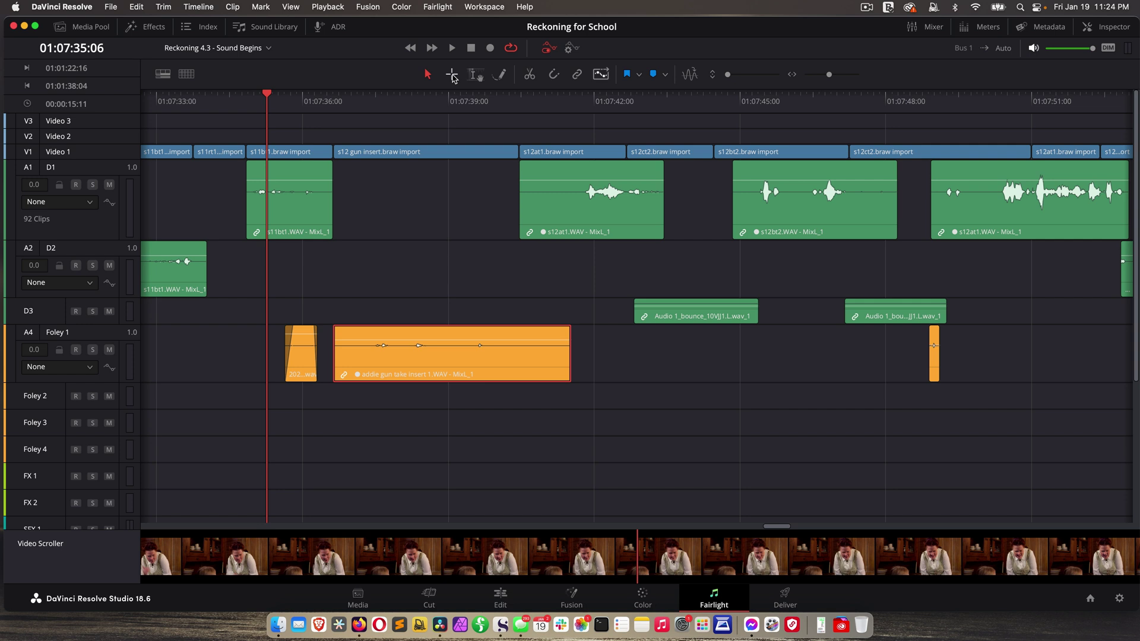
pyautogui.click(451, 74)
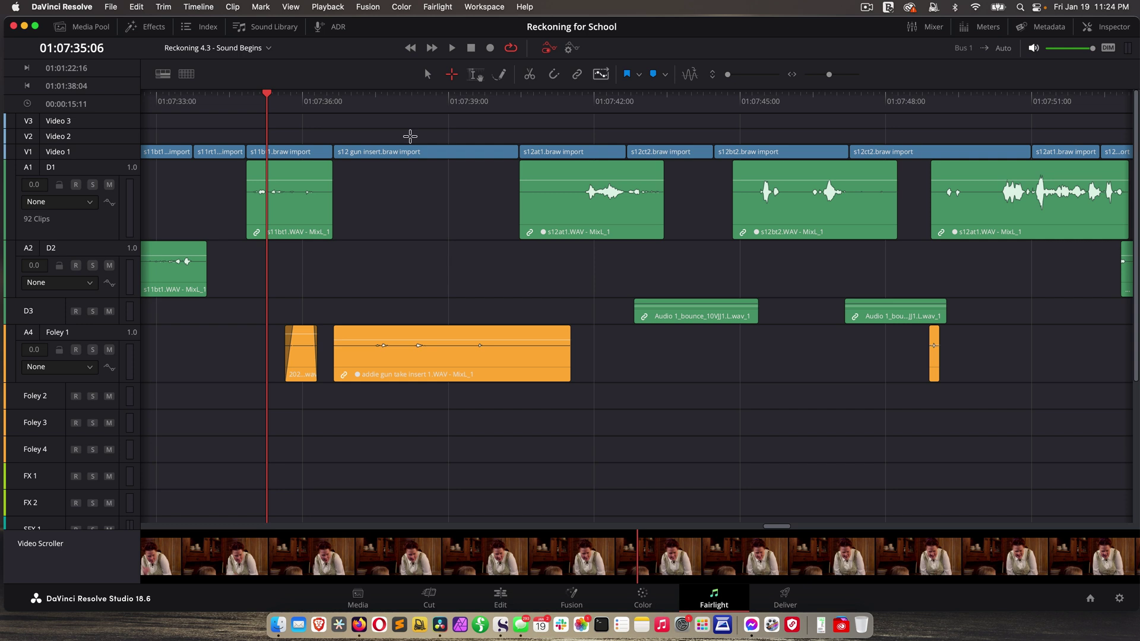
pyautogui.moveTo(404, 122); pyautogui.dragTo(592, 260)
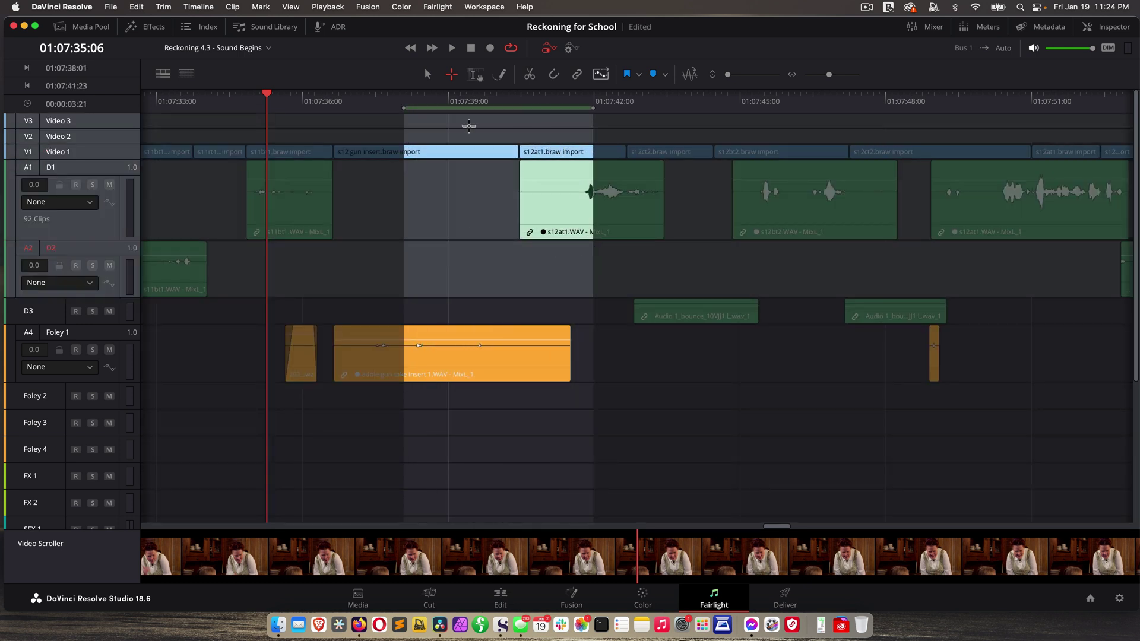
pyautogui.moveTo(593, 109); pyautogui.dragTo(635, 109)
pyautogui.moveTo(403, 108); pyautogui.dragTo(572, 110)
# Fine-tune the range to 01:07:41:12–01:07:43:00 and play it back once
pyautogui.hscroll(5, 324, 113)
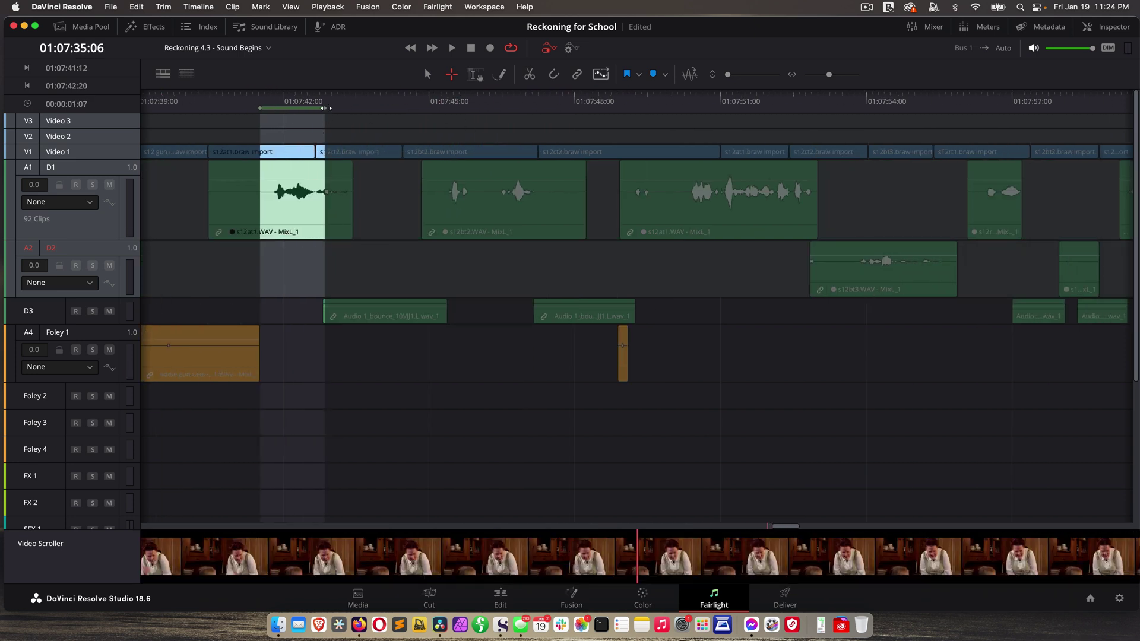
pyautogui.moveTo(325, 109); pyautogui.dragTo(331, 108)
pyautogui.hscroll(-8, 331, 109)
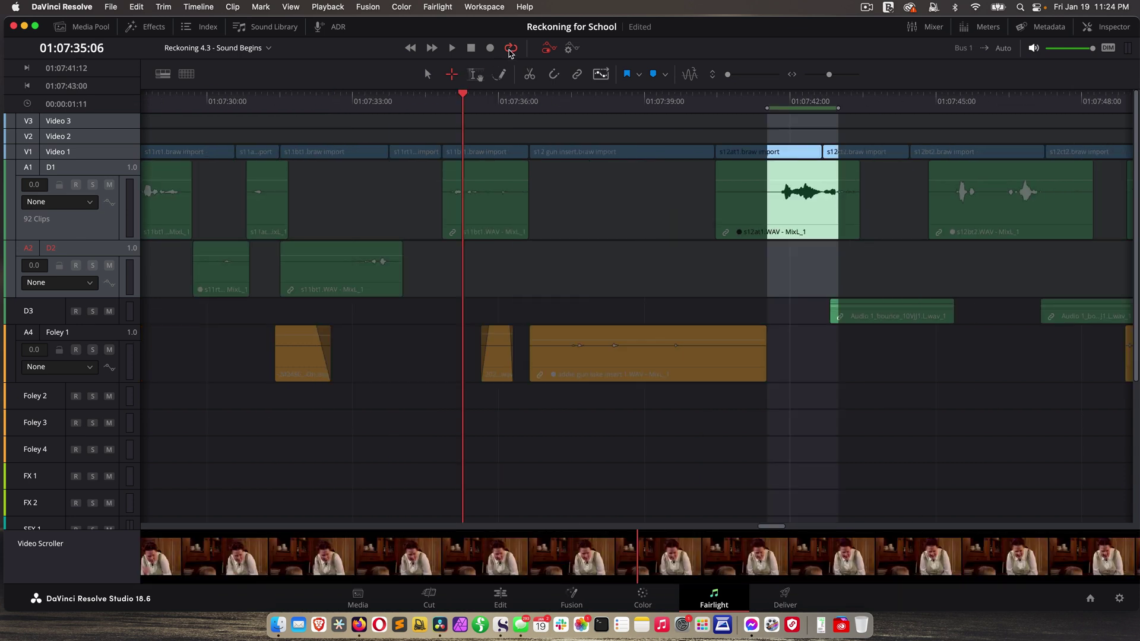
pyautogui.hscroll(4, 540, 163)
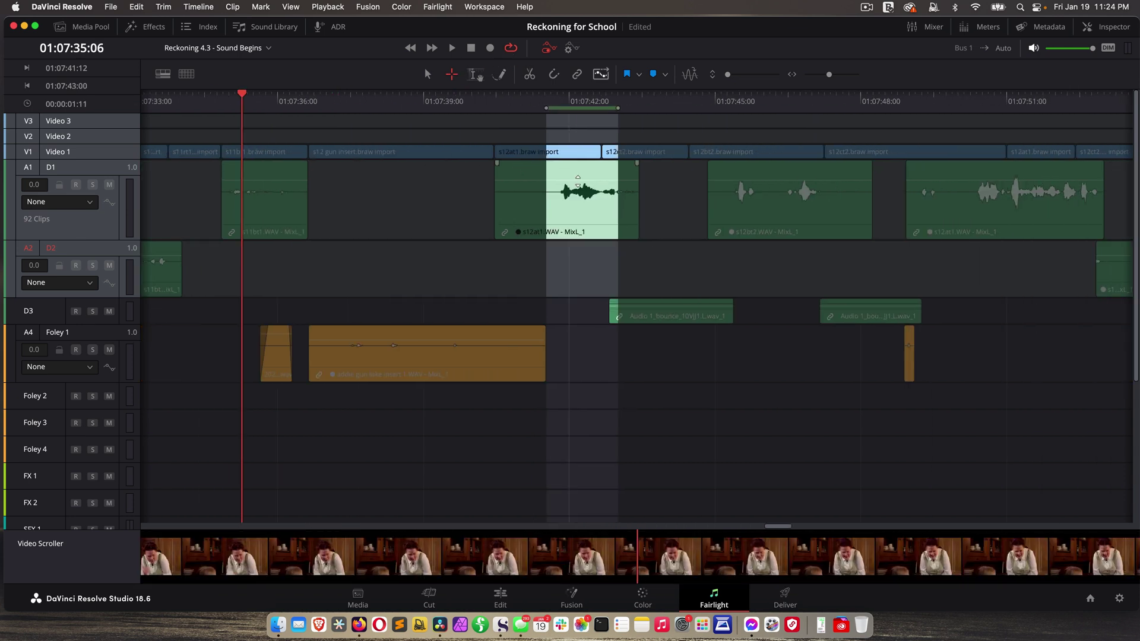
pyautogui.press('space')
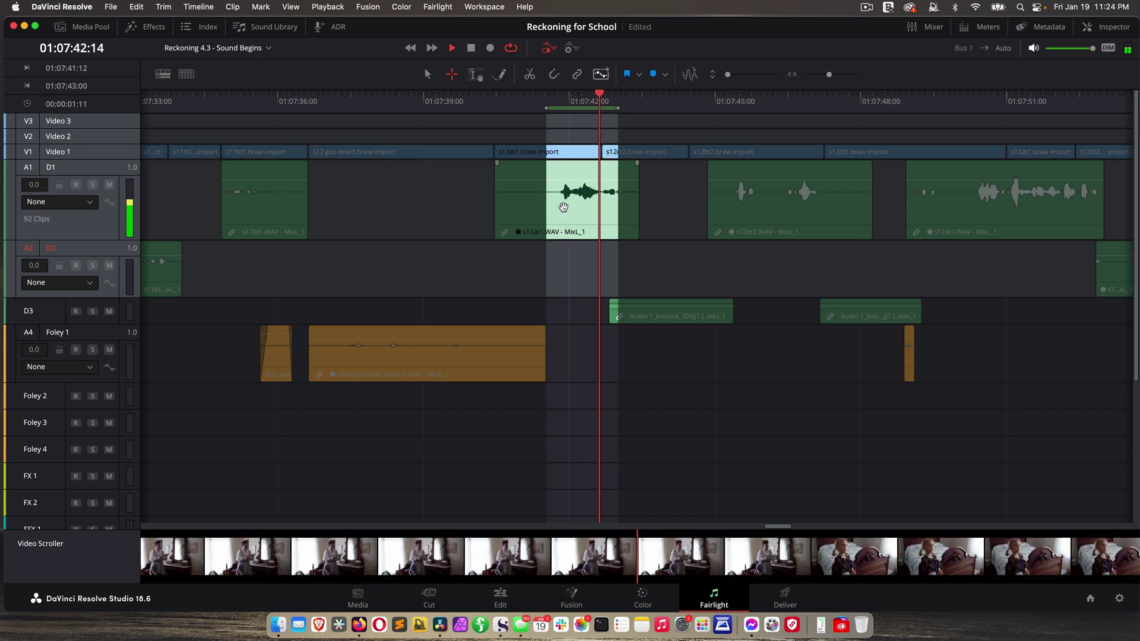
pyautogui.press('space')
# Select the whole s12at1 clip, then put a range over the s12bt2 clip
pyautogui.hscroll(3, 563, 196)
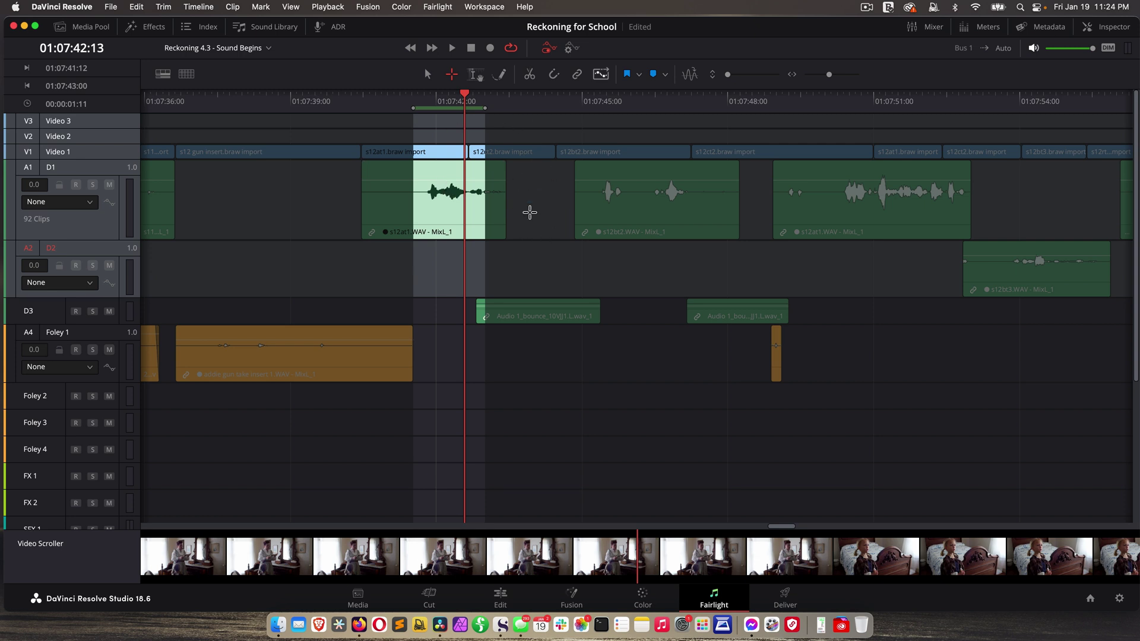
pyautogui.click(503, 177)
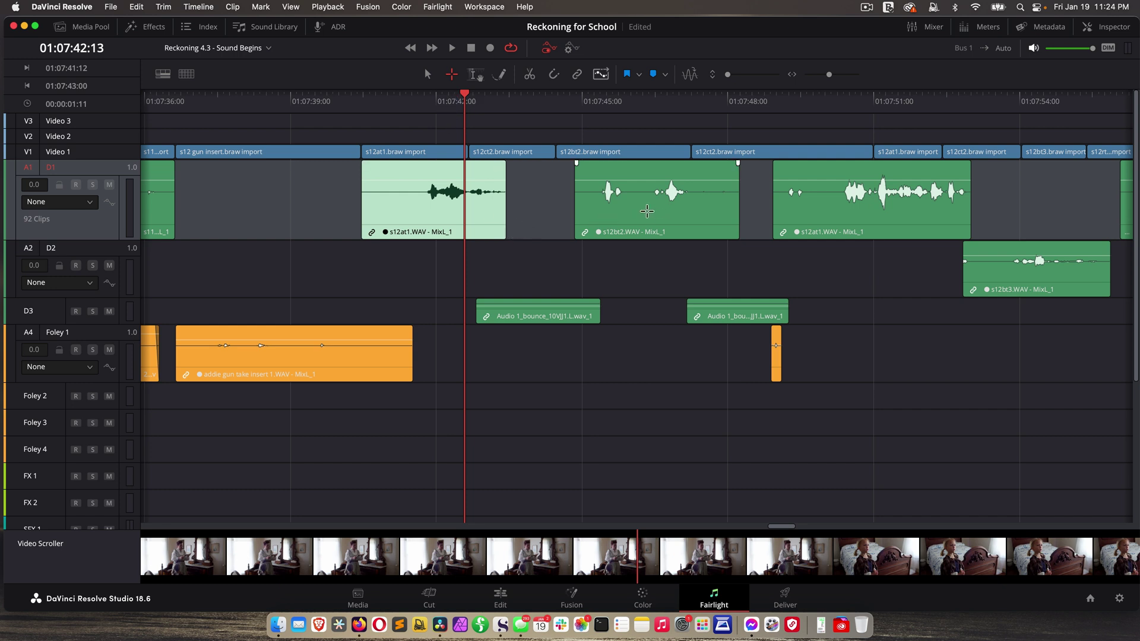
pyautogui.click(647, 210)
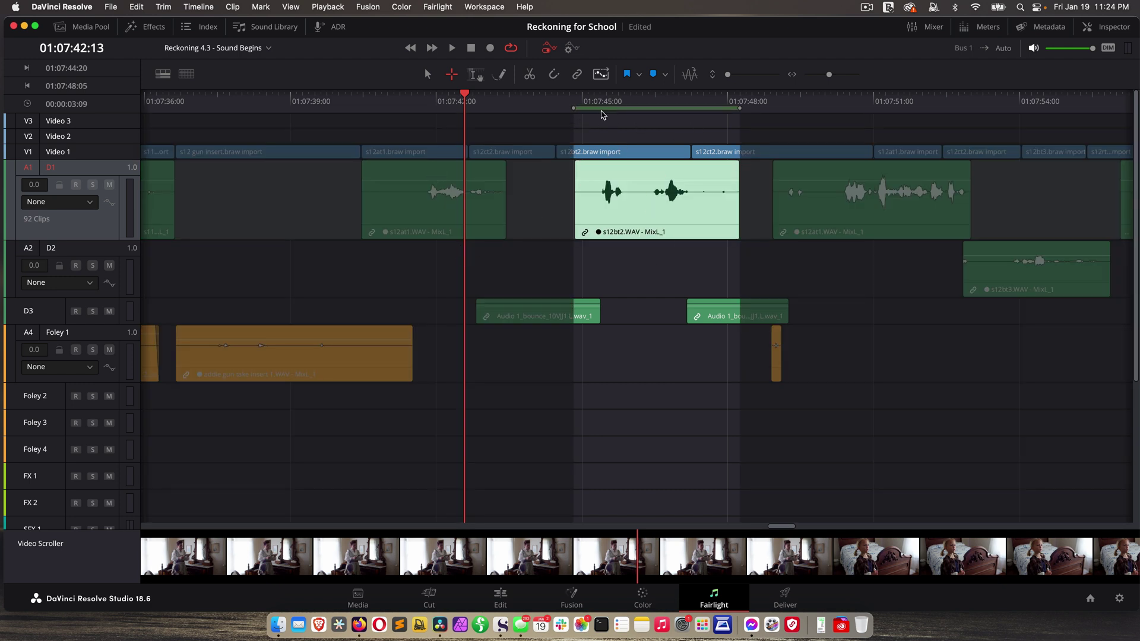
pyautogui.scroll(-5, 631, 241)
pyautogui.scroll(5, 626, 178)
pyautogui.click(419, 222)
pyautogui.click(475, 75)
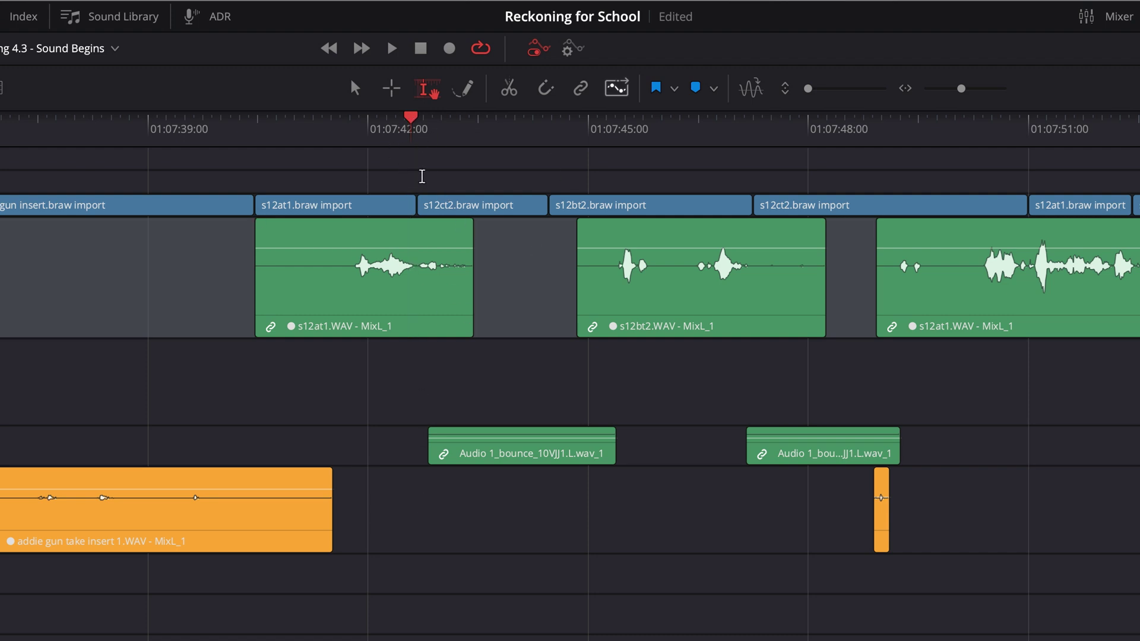
pyautogui.click(490, 178)
pyautogui.click(344, 119)
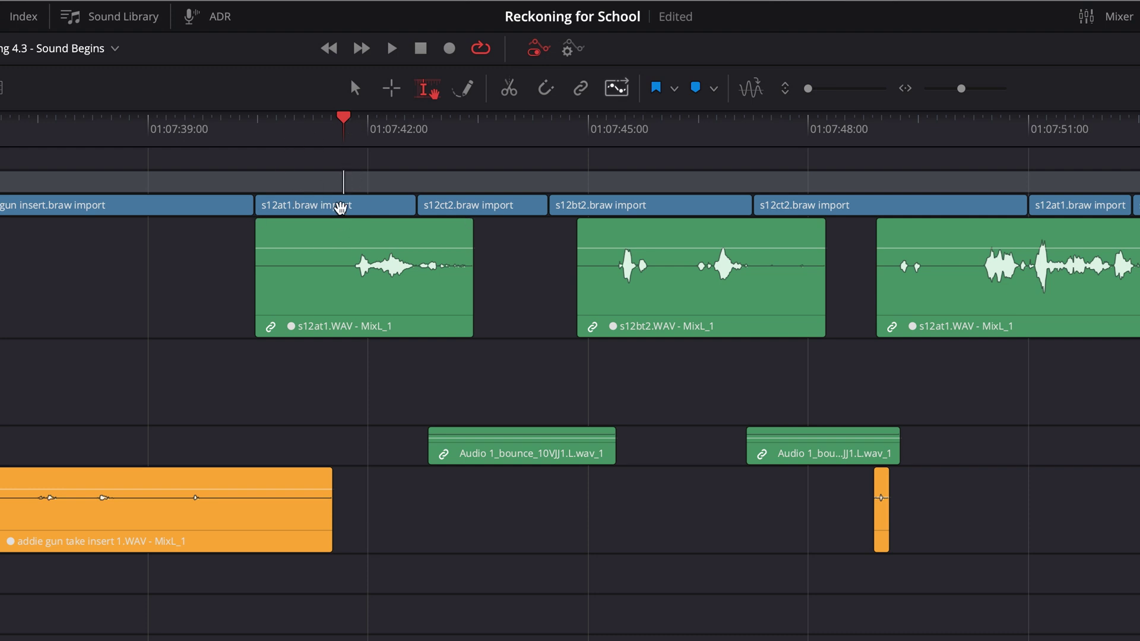
pyautogui.press('space')
pyautogui.press('space')
pyautogui.press('space')
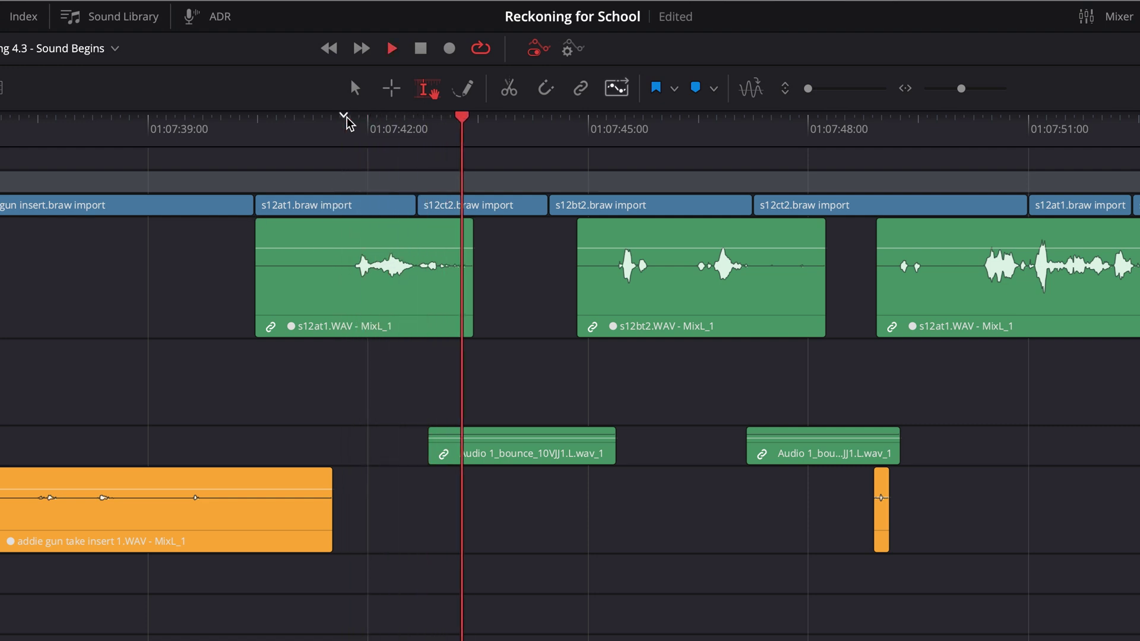
pyautogui.press('space')
pyautogui.moveTo(352, 161); pyautogui.dragTo(463, 296)
pyautogui.press('space')
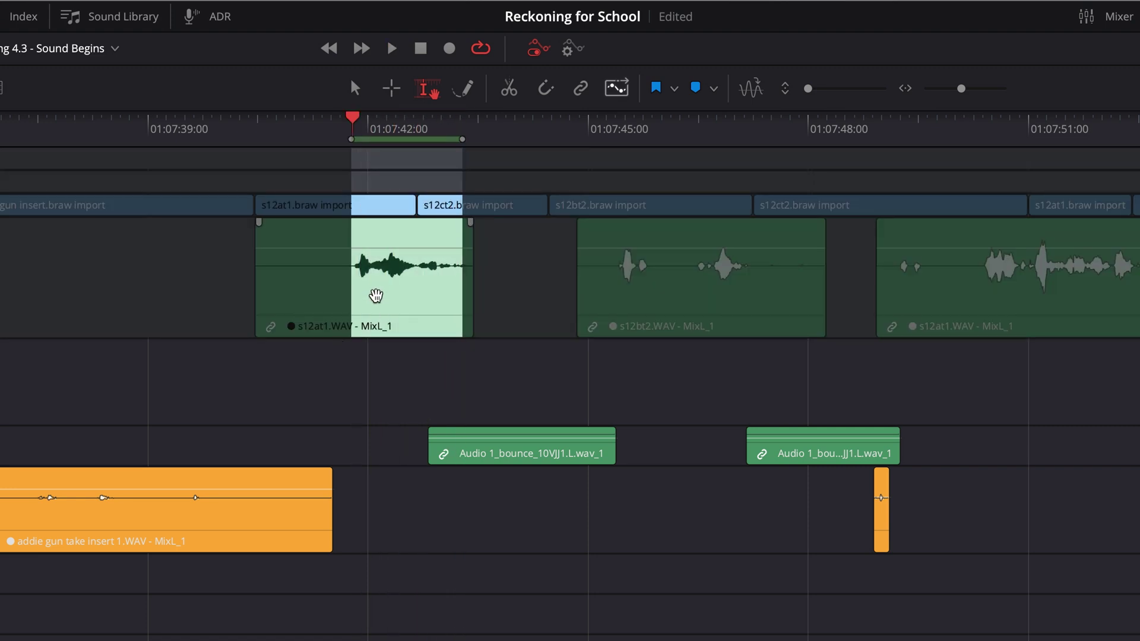
pyautogui.press('space')
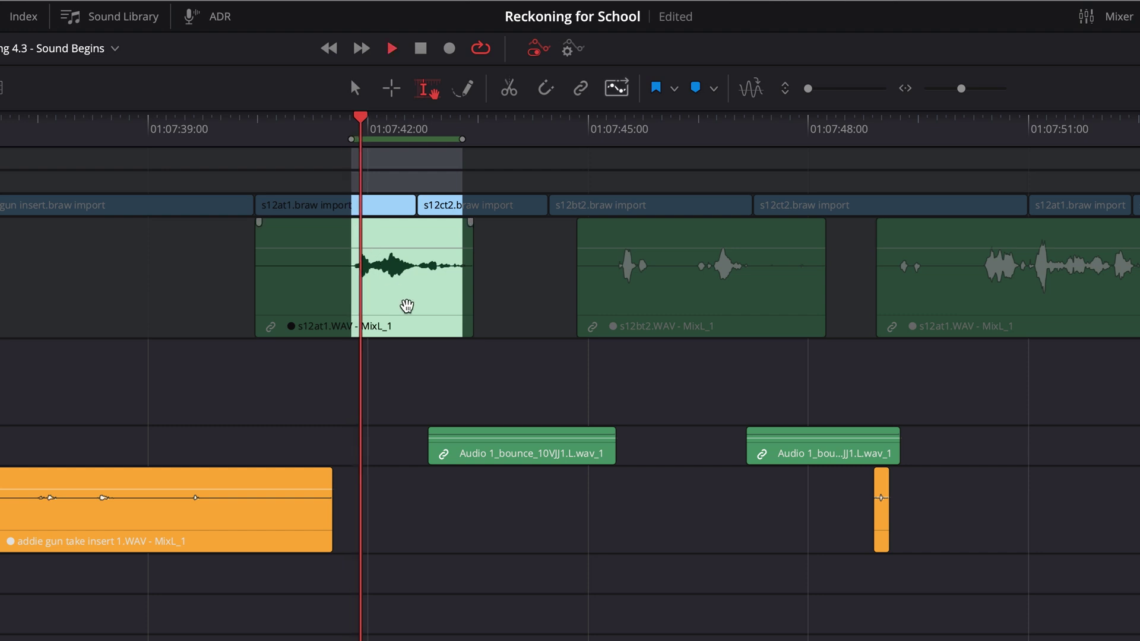
pyautogui.press('space')
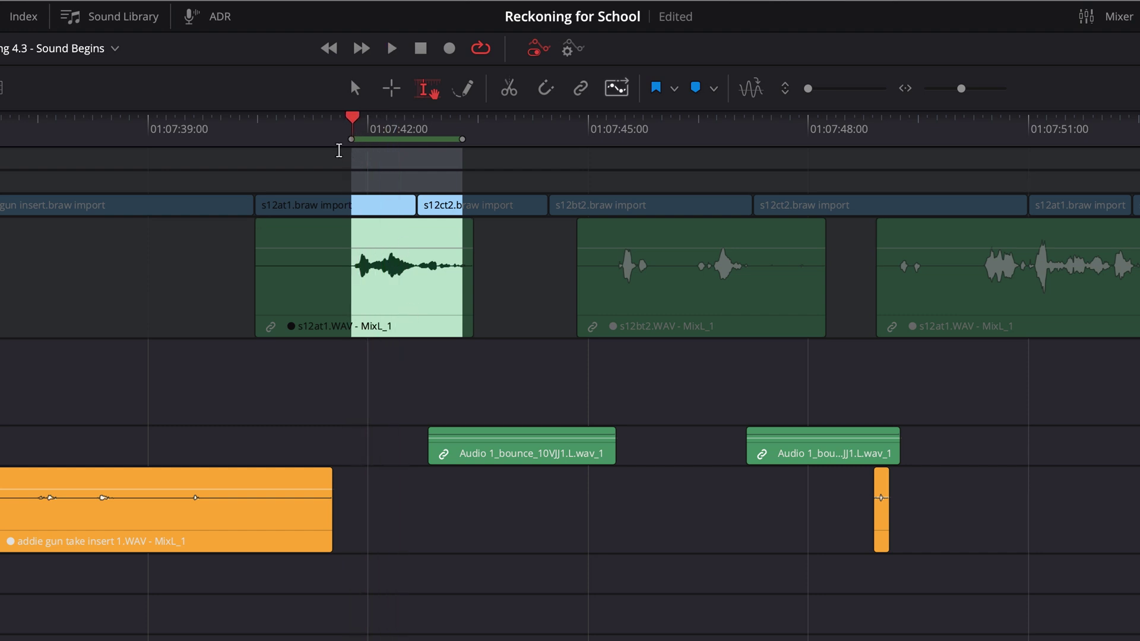
pyautogui.click(392, 88)
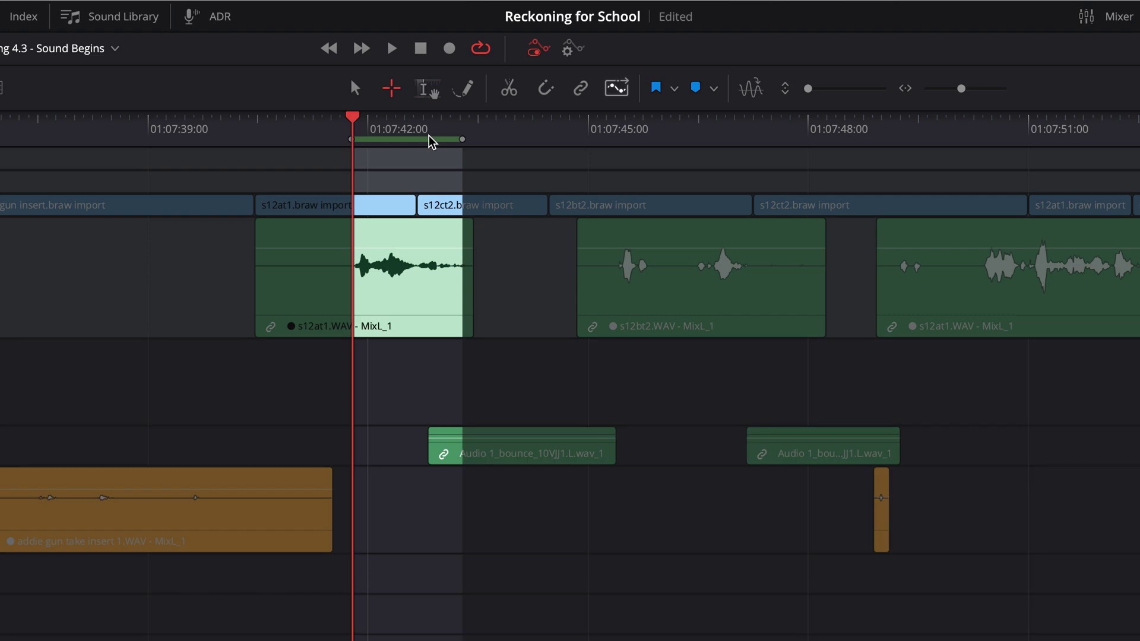
pyautogui.press('space')
pyautogui.press('space')
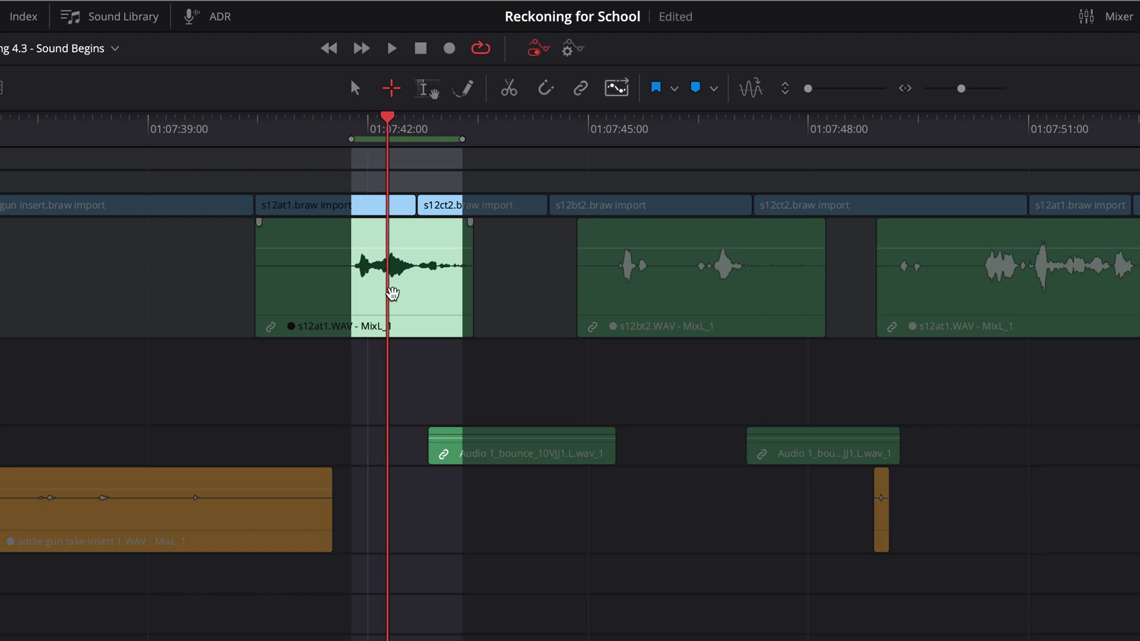
pyautogui.press('space')
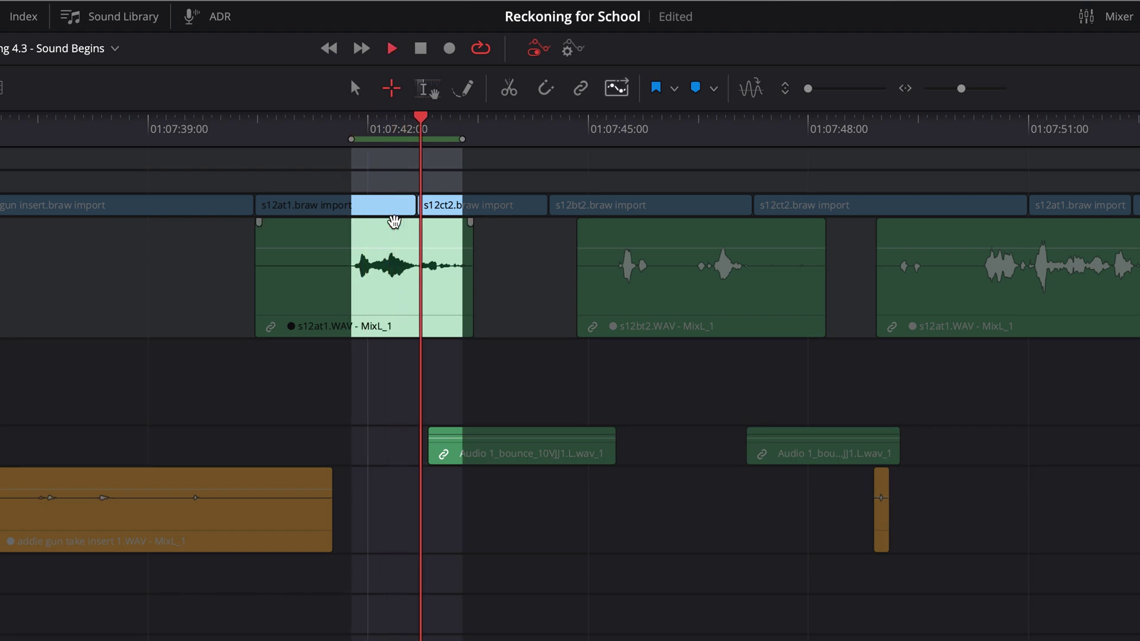
pyautogui.press('space')
pyautogui.press('r')
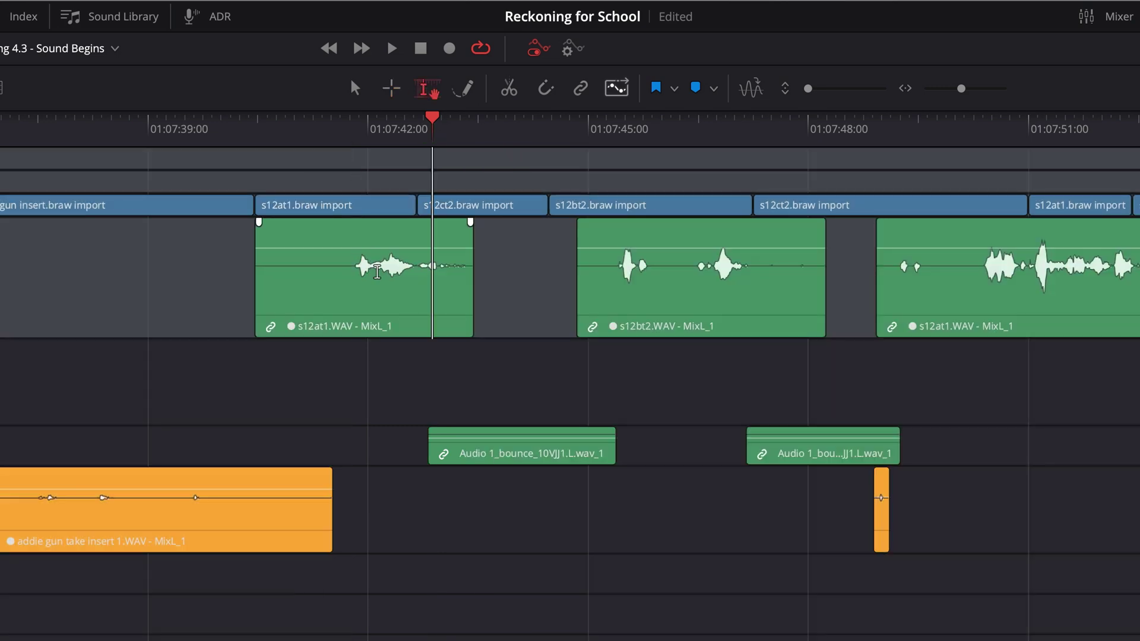
pyautogui.click(410, 300)
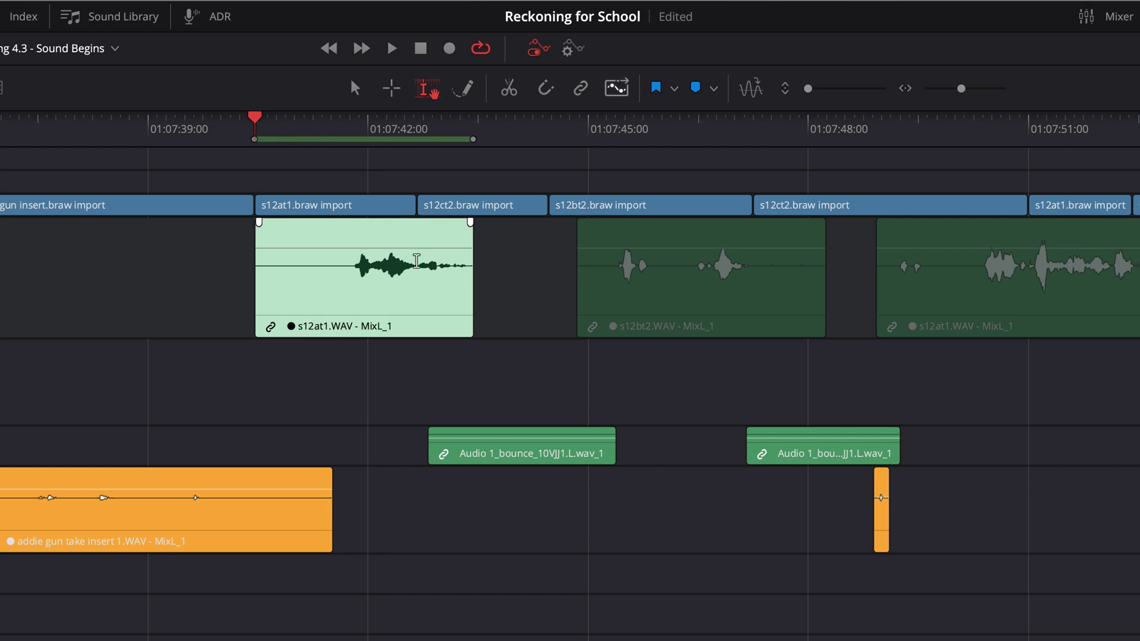
pyautogui.click(478, 238)
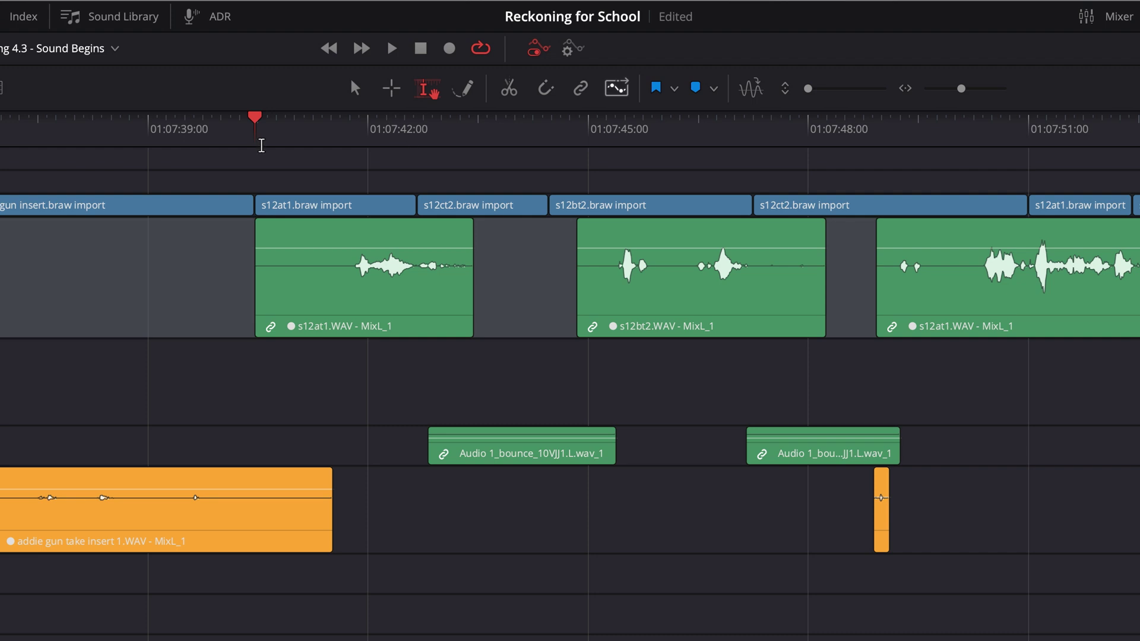
pyautogui.click(613, 181)
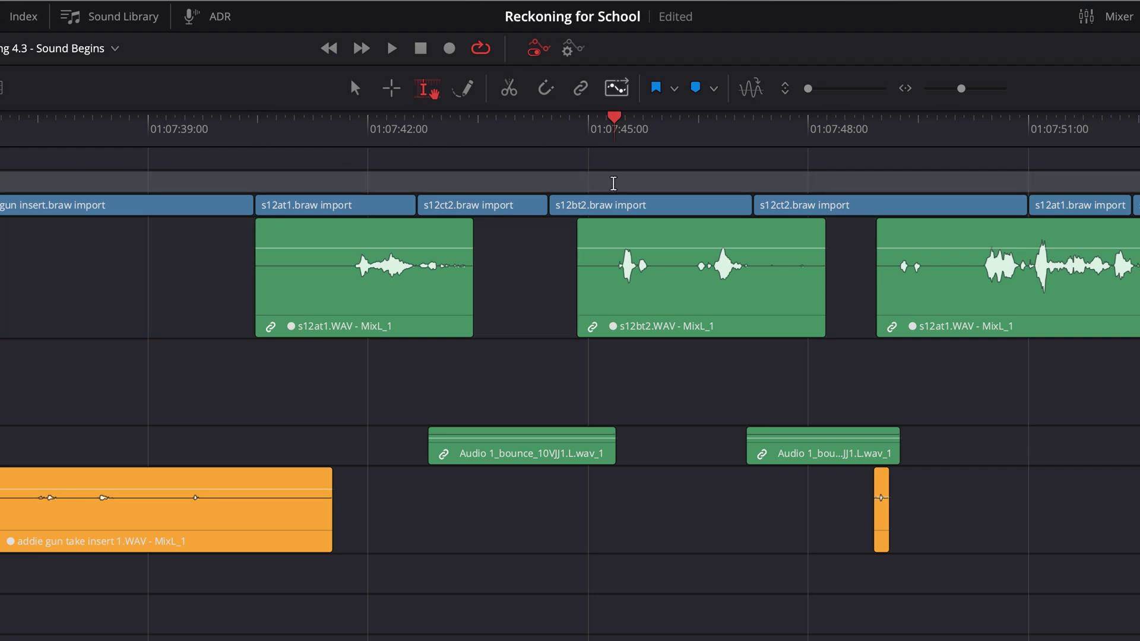
pyautogui.press('space')
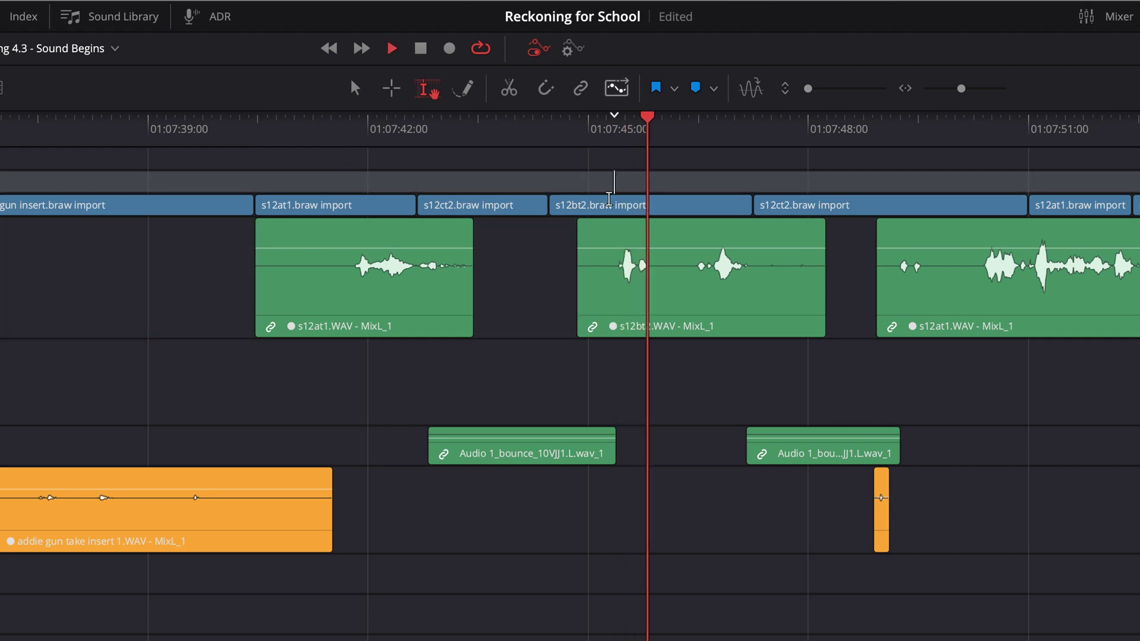
pyautogui.press('space')
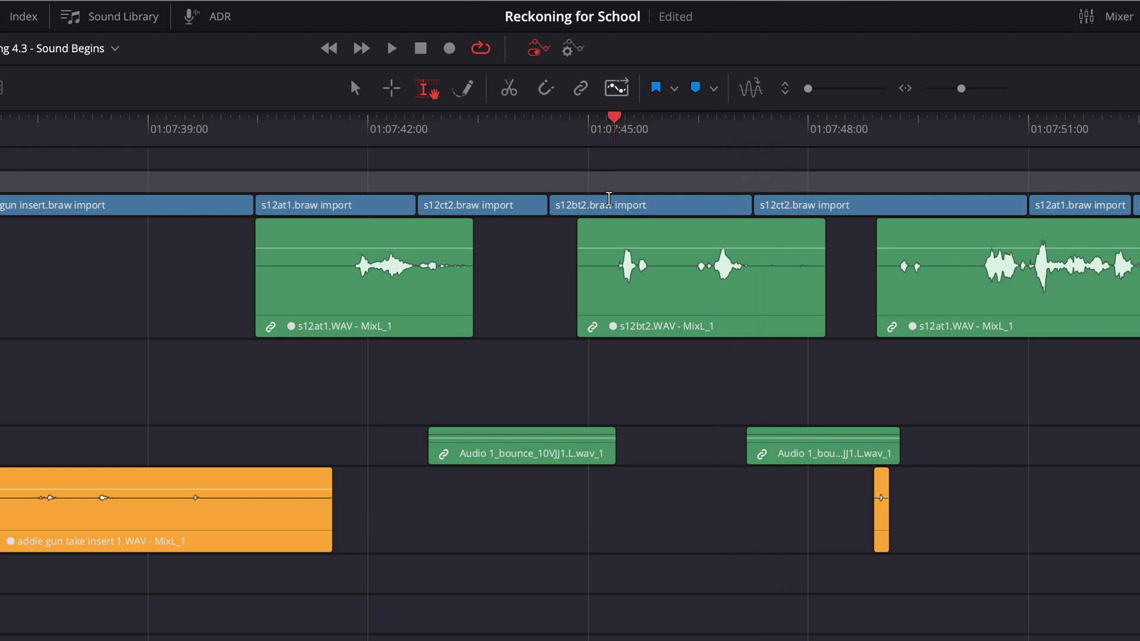
pyautogui.press('space')
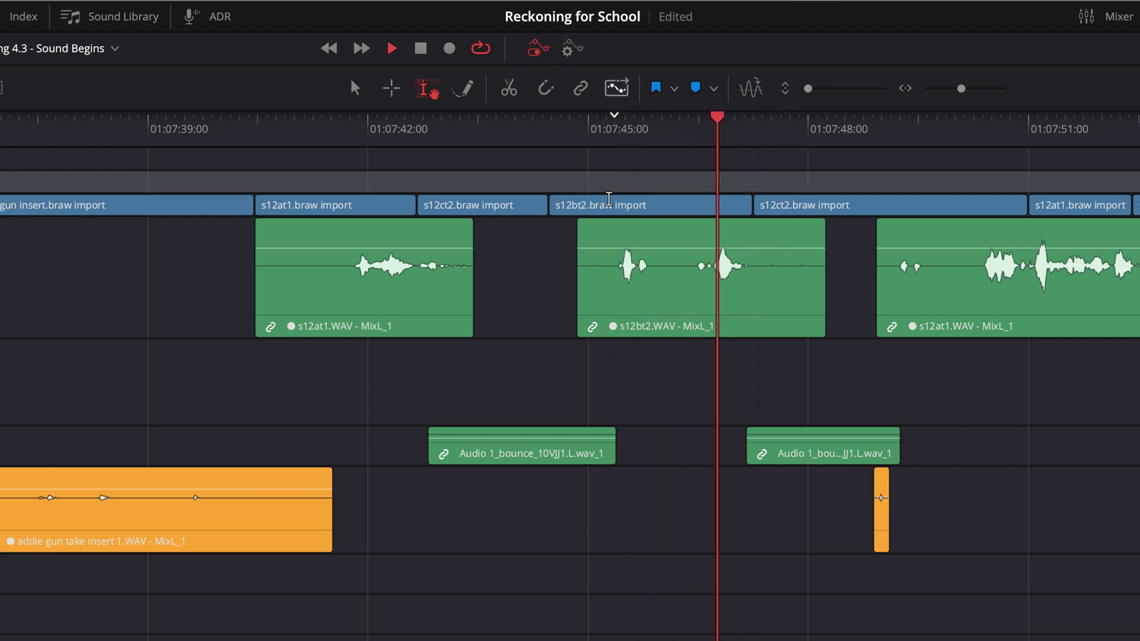
pyautogui.press('space')
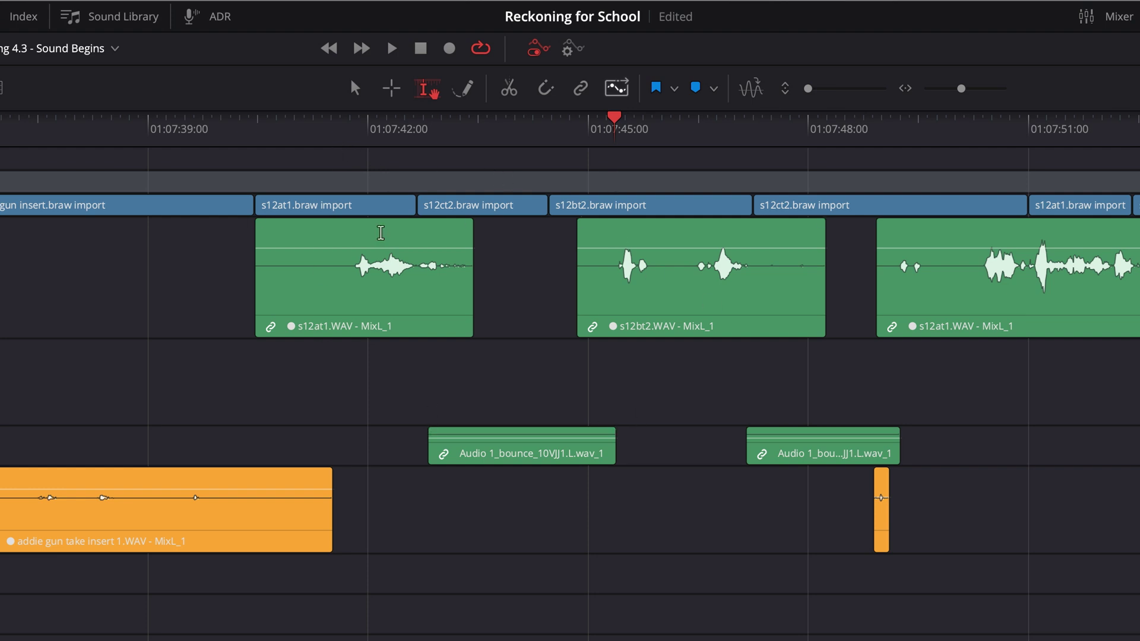
pyautogui.press('r')
pyautogui.click(468, 179)
pyautogui.moveTo(353, 164); pyautogui.dragTo(470, 330)
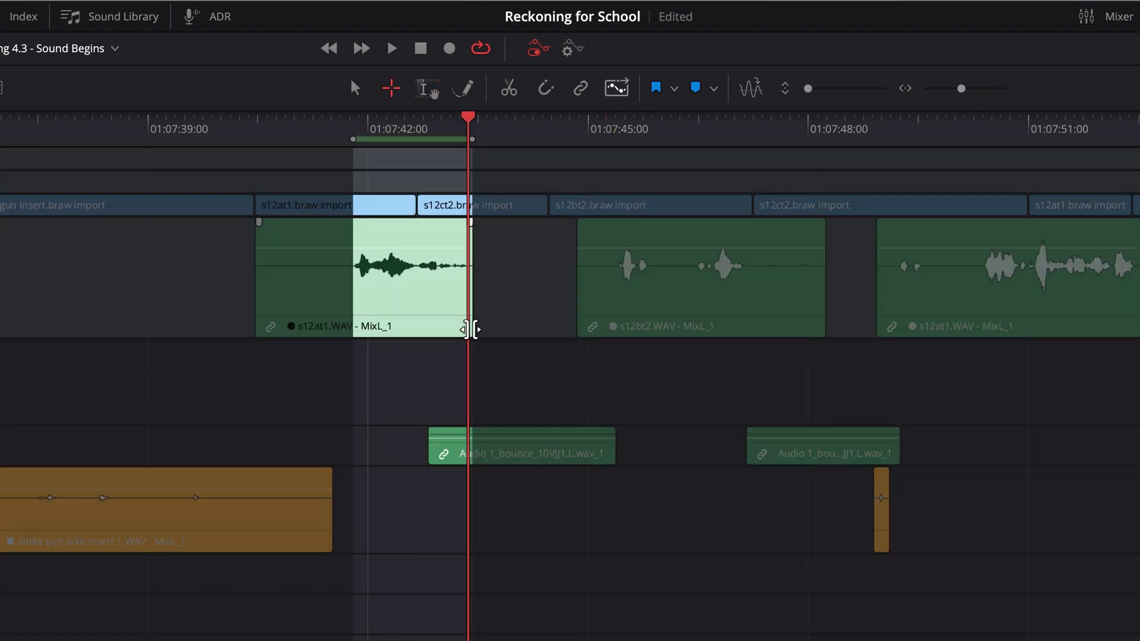
pyautogui.click(525, 199)
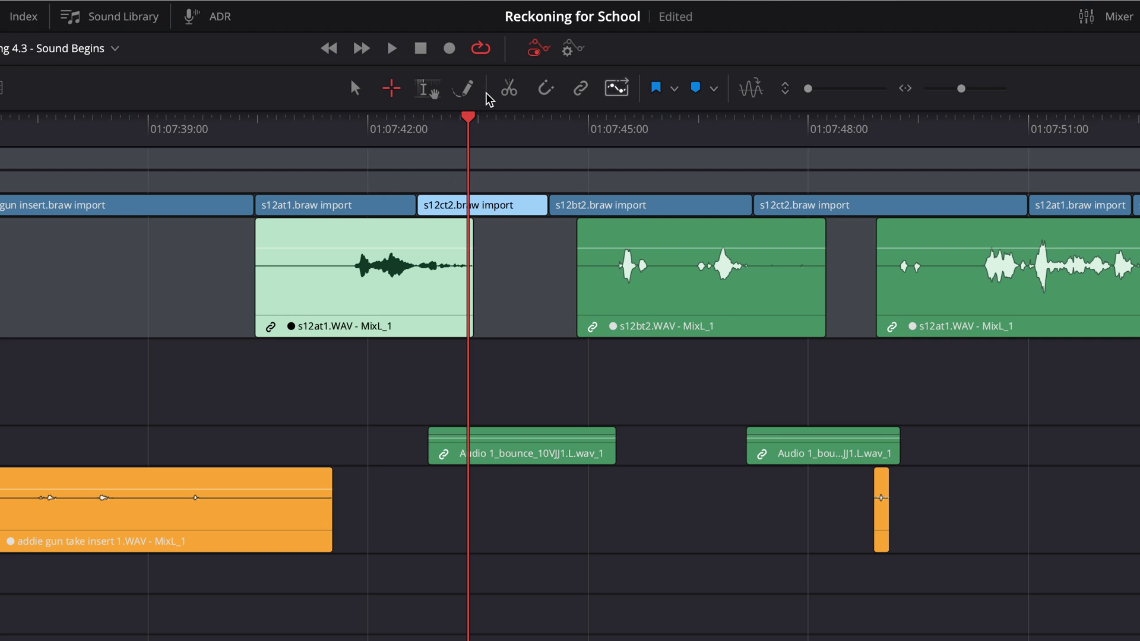
pyautogui.click(353, 89)
pyautogui.moveTo(435, 130); pyautogui.dragTo(338, 133)
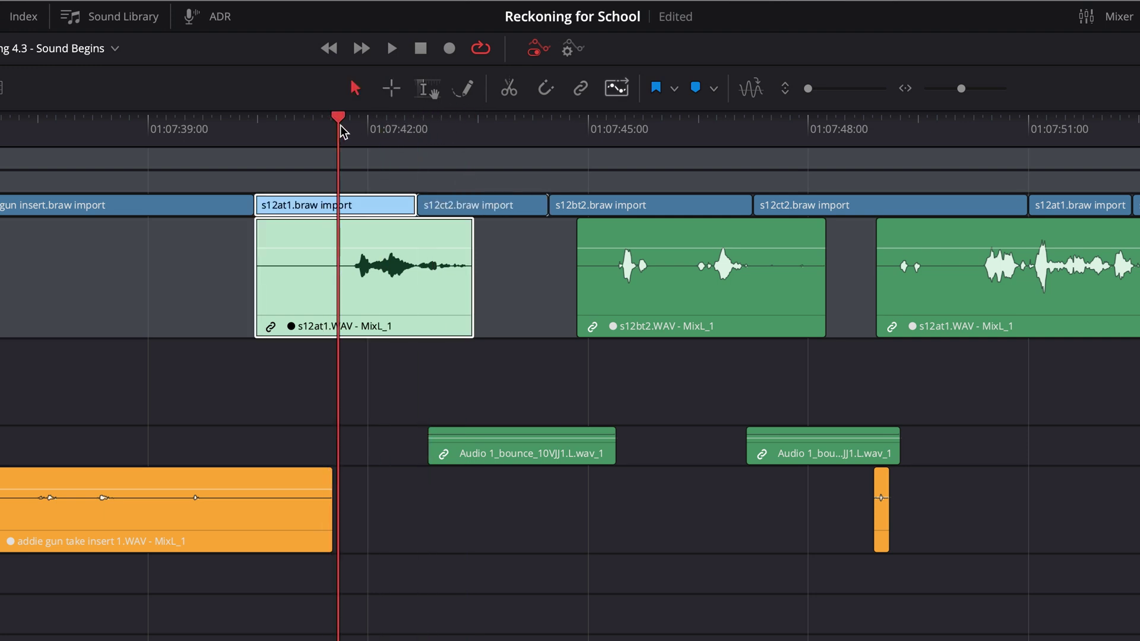
pyautogui.press('space')
pyautogui.press('space')
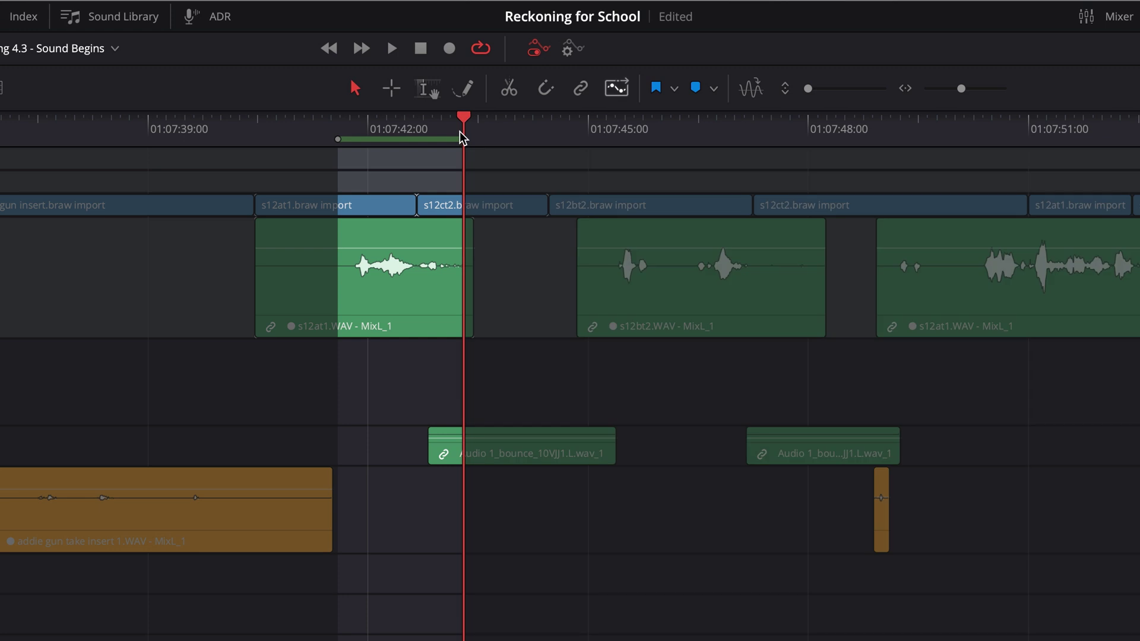
pyautogui.press('space')
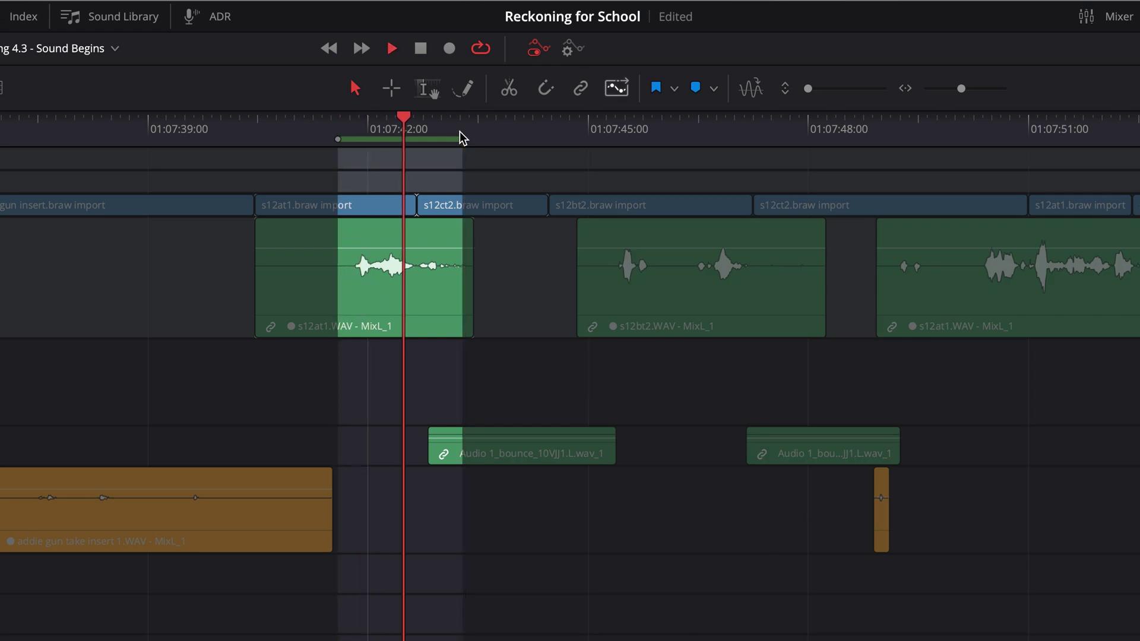
pyautogui.click(465, 331)
pyautogui.press('space')
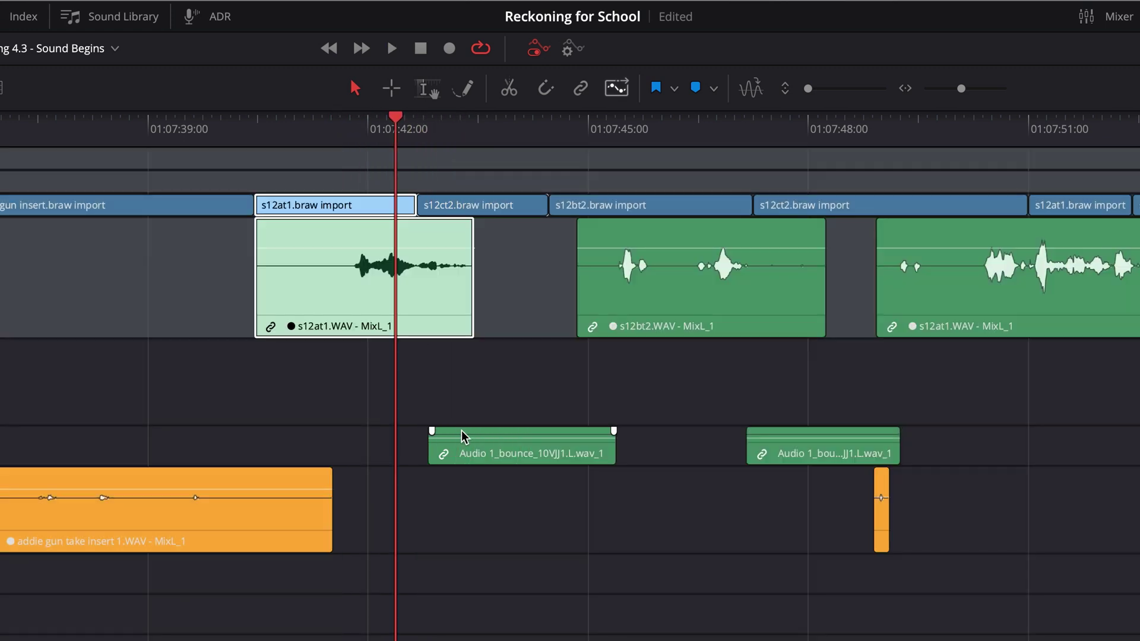
pyautogui.click(269, 405)
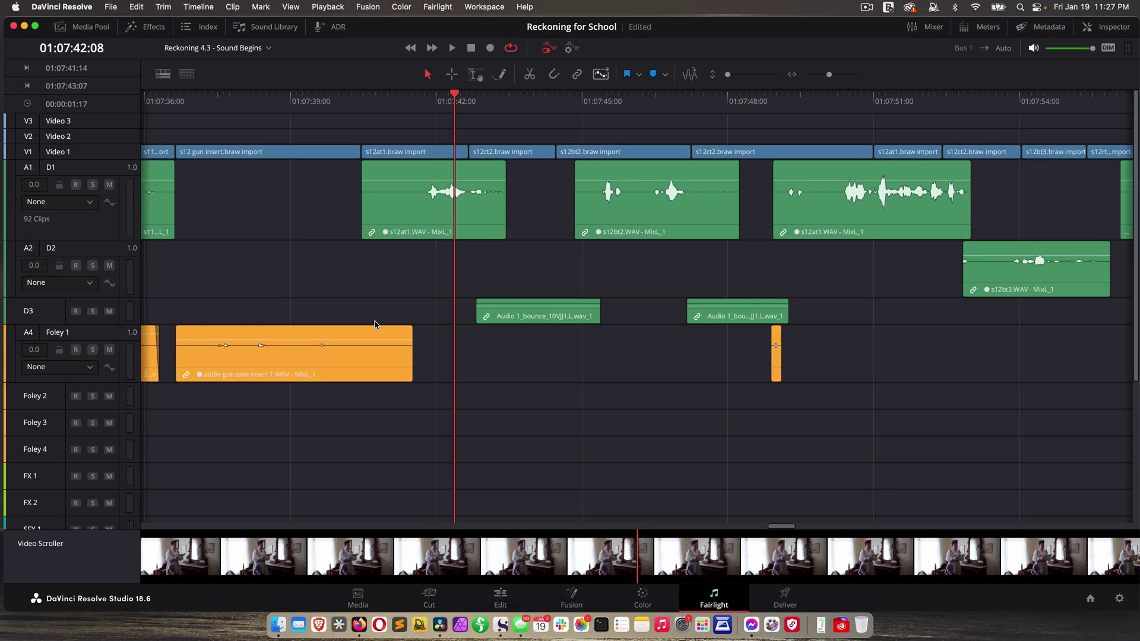
pyautogui.click(27, 172)
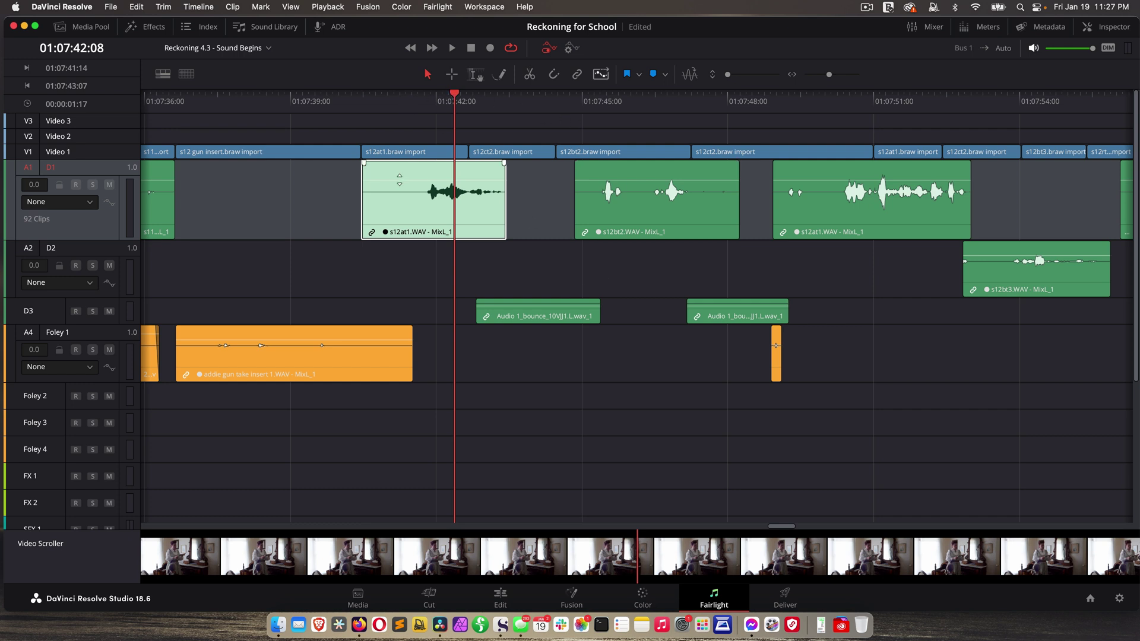
pyautogui.click(21, 172)
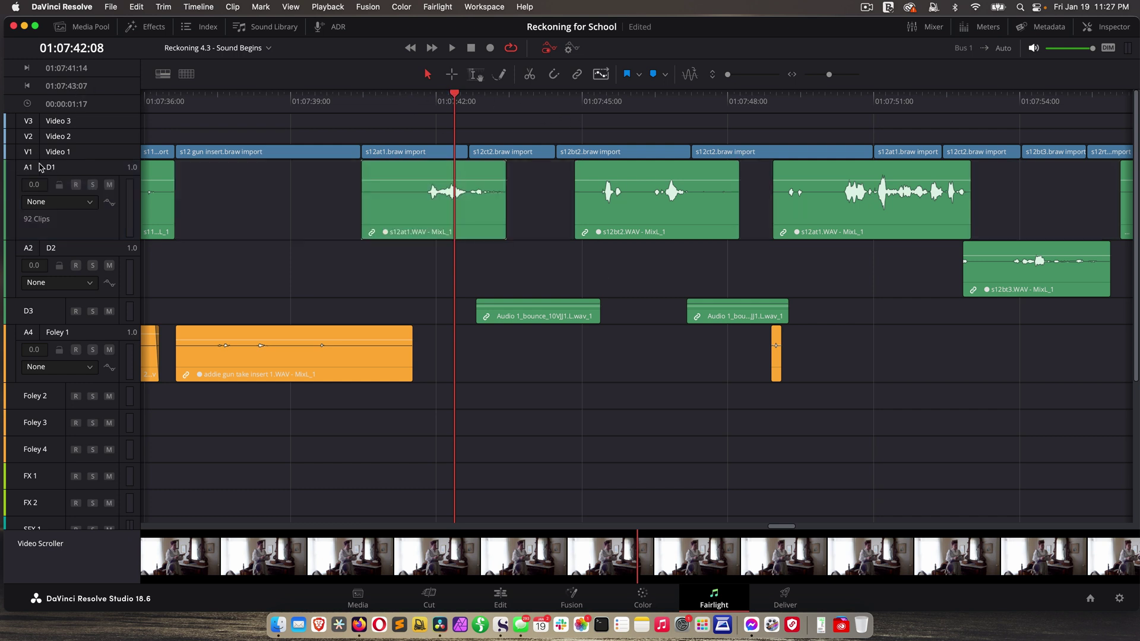
pyautogui.moveTo(408, 102); pyautogui.dragTo(378, 100)
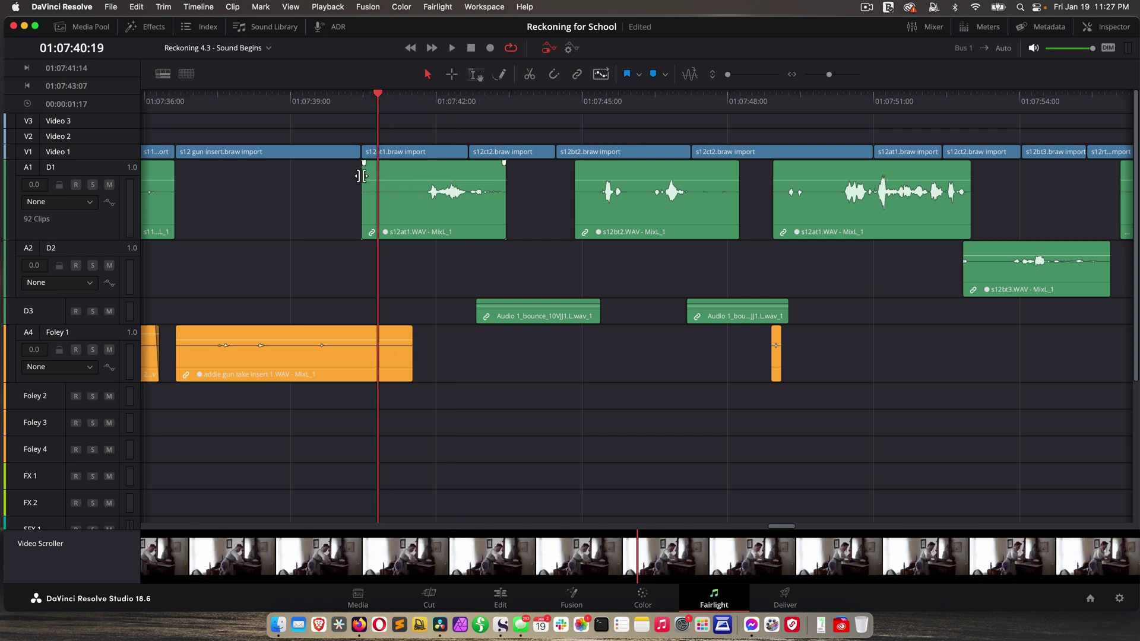
pyautogui.moveTo(364, 177)
pyautogui.mouseDown()
pyautogui.moveTo(407, 176)
pyautogui.moveTo(366, 176)
pyautogui.mouseUp()
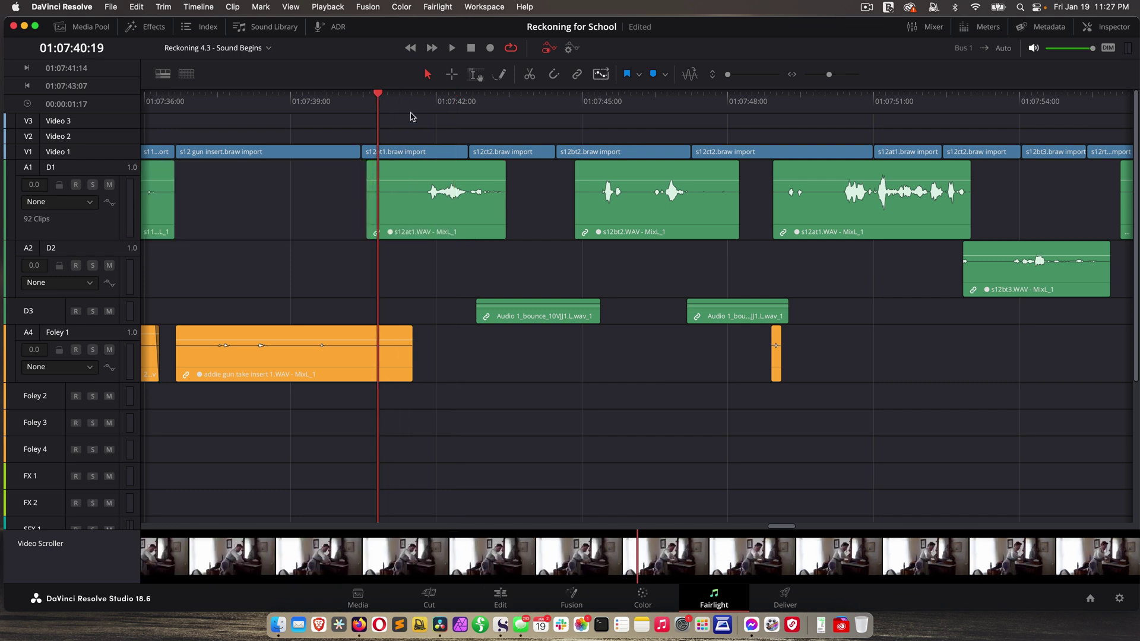
pyautogui.moveTo(375, 95); pyautogui.dragTo(416, 93)
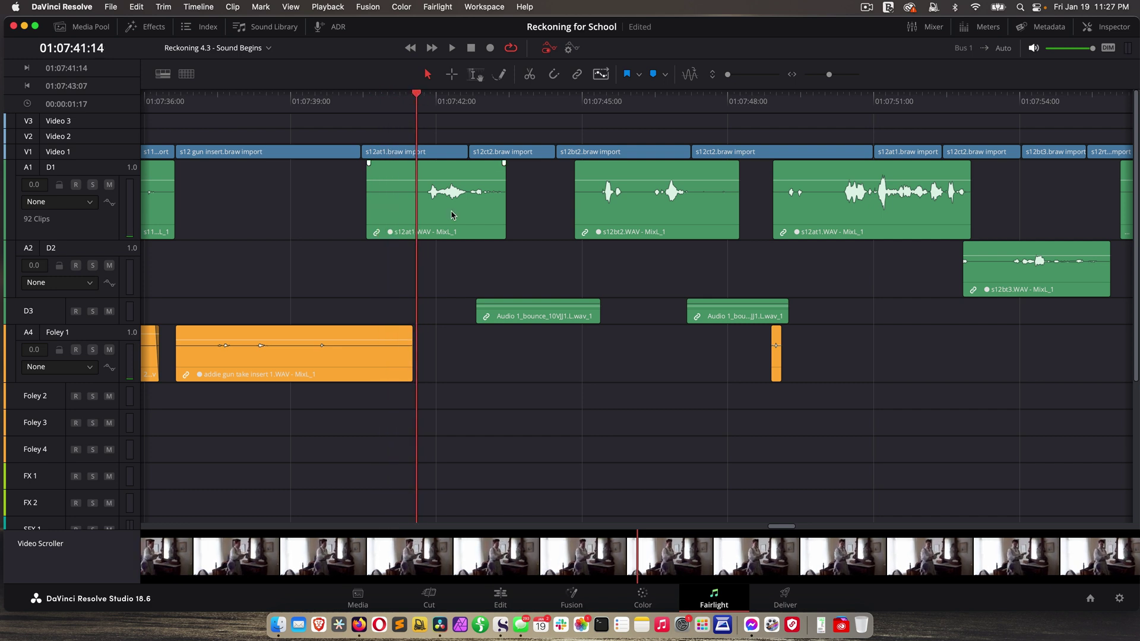
pyautogui.click(461, 216)
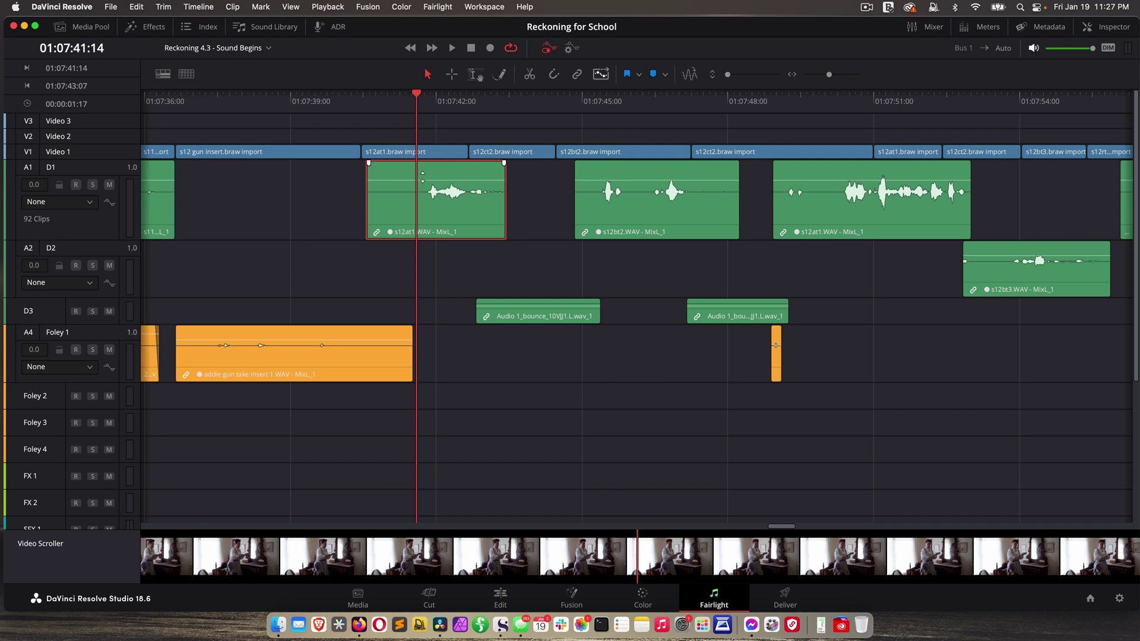
pyautogui.press('super+b')
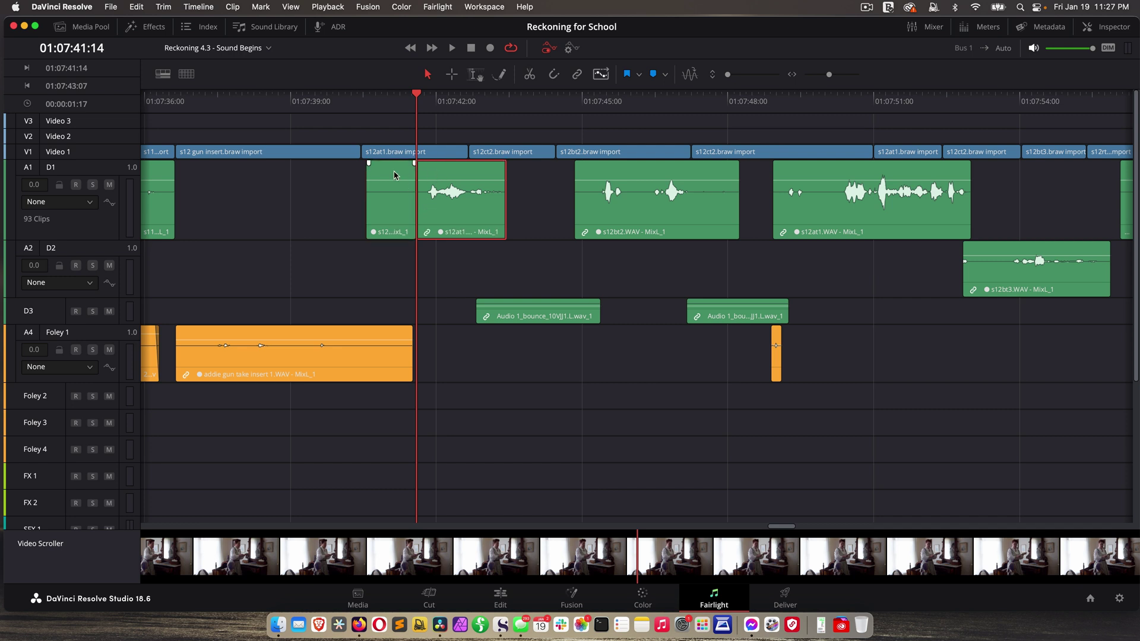
pyautogui.click(395, 172)
pyautogui.press('Delete')
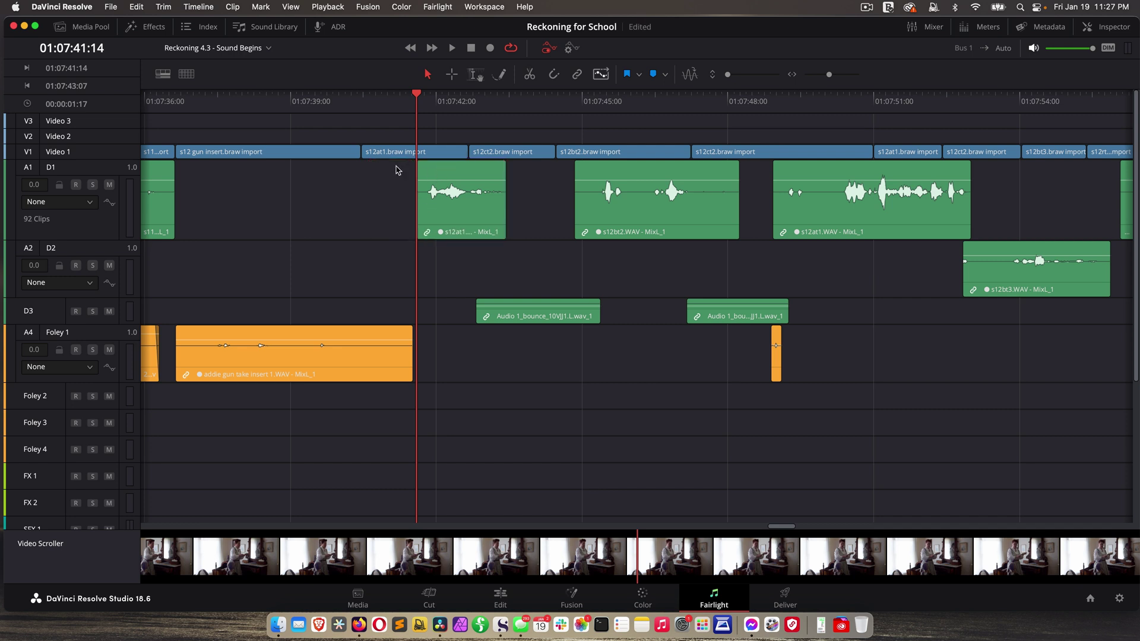
pyautogui.press('super+z')
pyautogui.press('super+z')
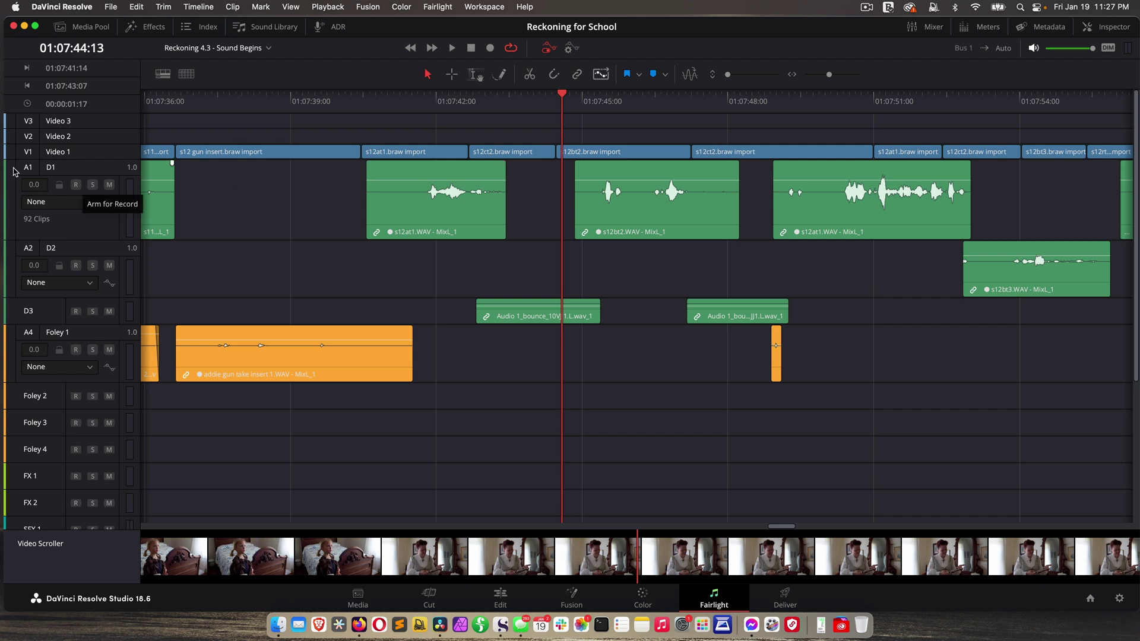
# Split s12at1 at 01:07:41:06, undo the split, and zoom to fit the whole timeline
pyautogui.click(28, 172)
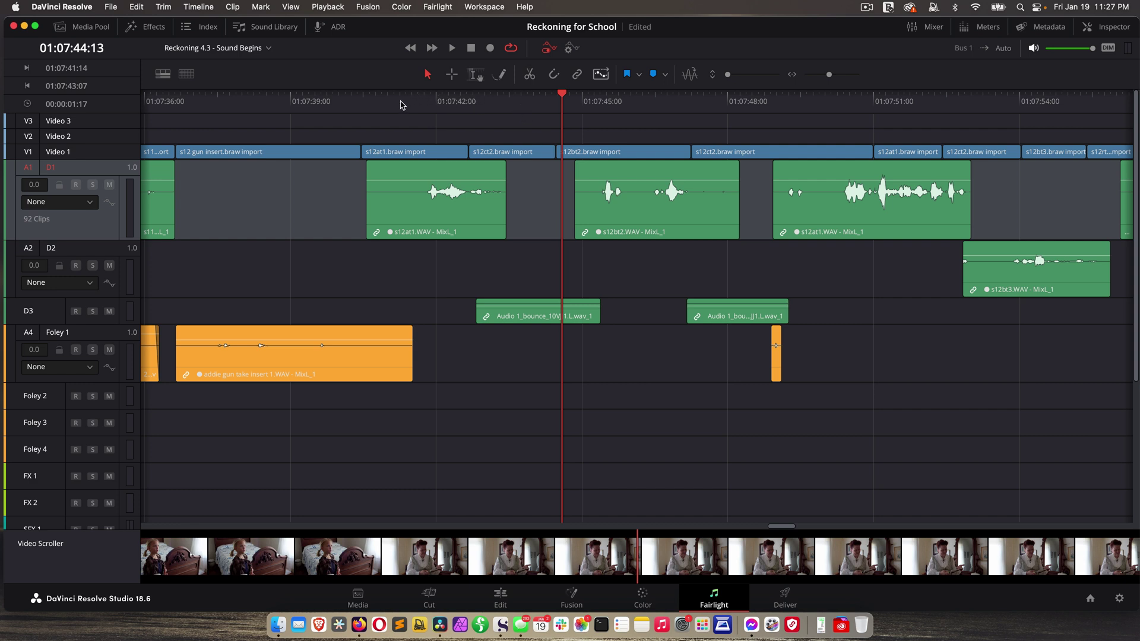
pyautogui.click(401, 100)
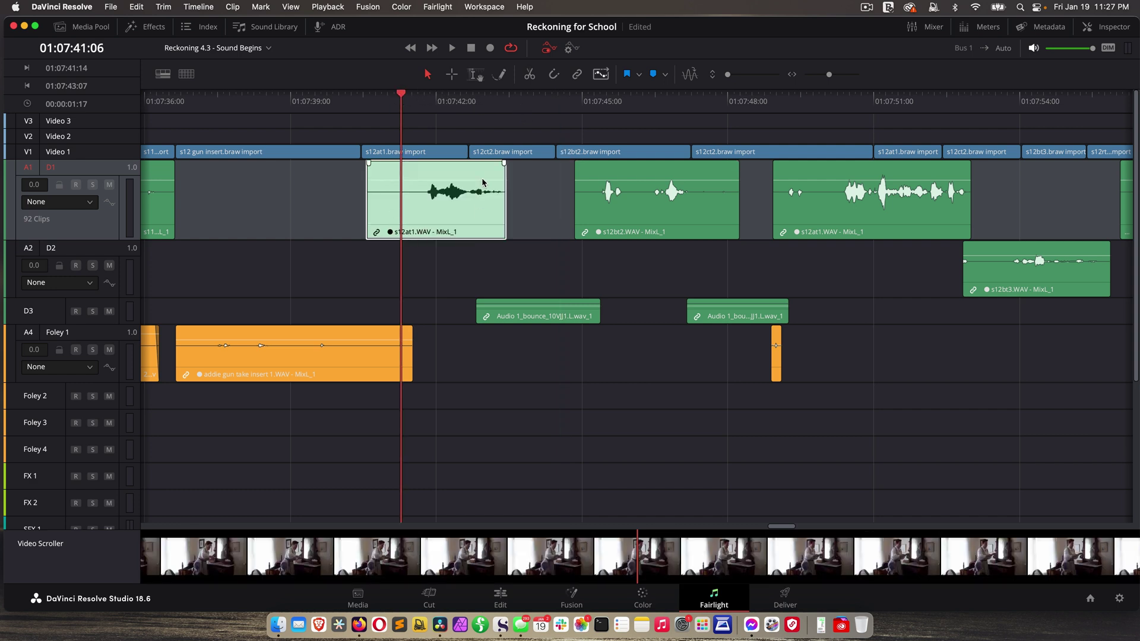
pyautogui.press('super+b')
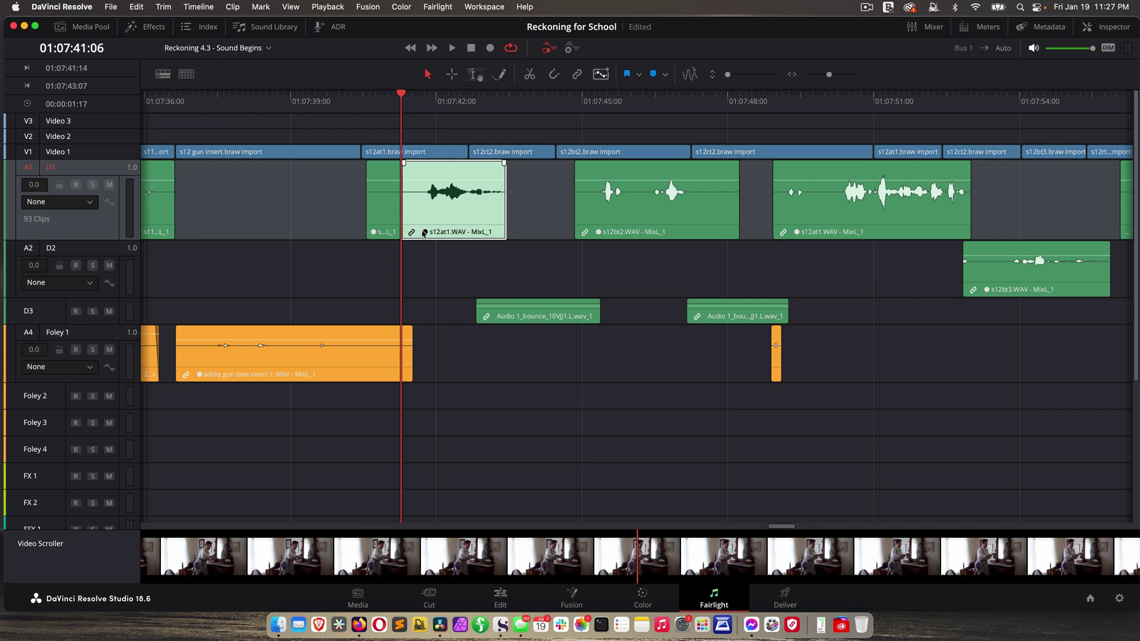
pyautogui.press('super+z')
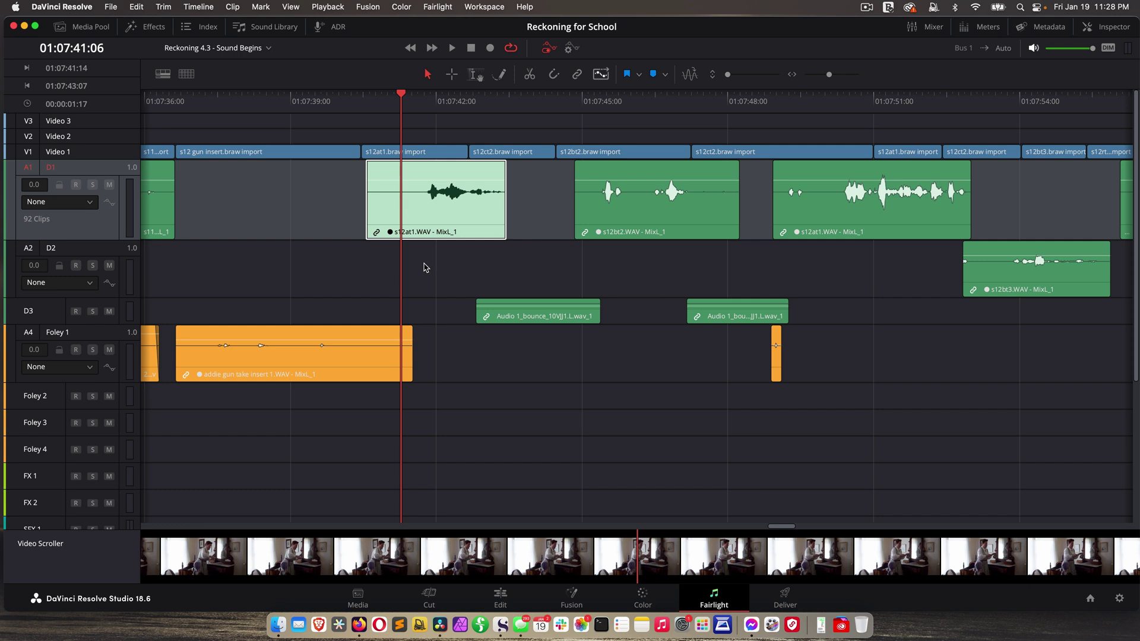
pyautogui.hotkey('shift', 'z')
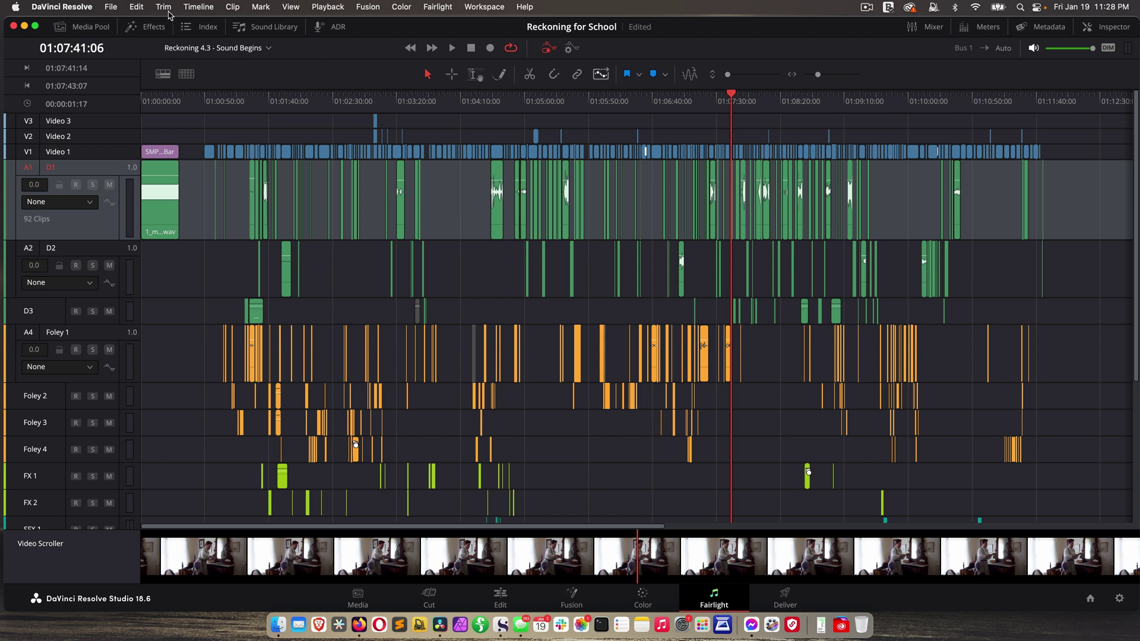
# Open Edit > History, scroll the history list back to the original, then close it
pyautogui.click(136, 7)
pyautogui.moveTo(138, 53)
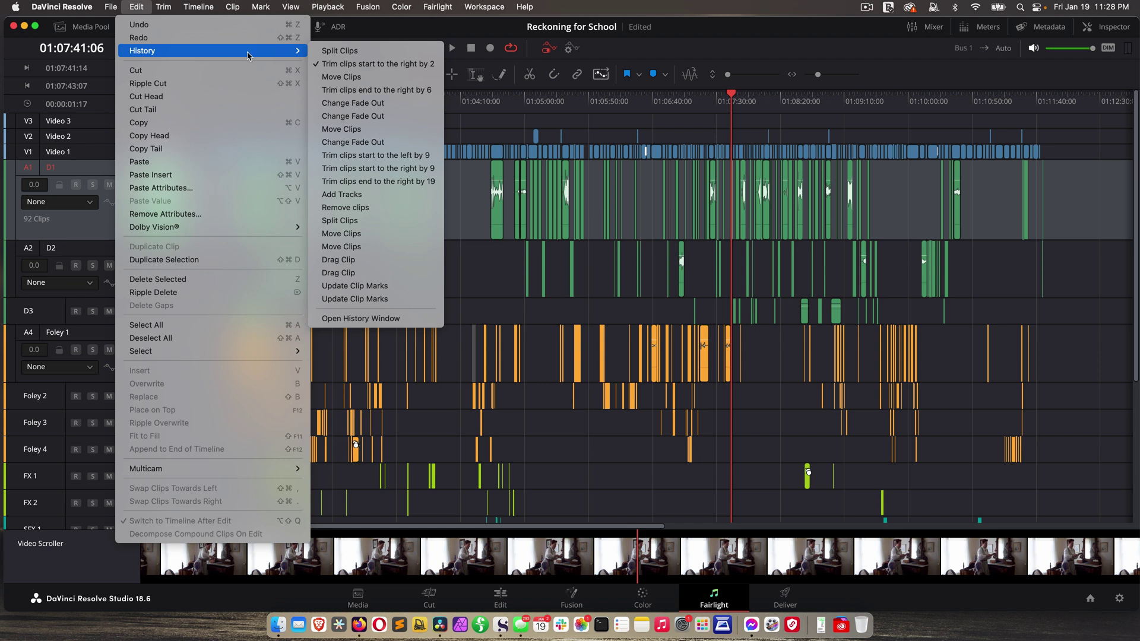
pyautogui.click(363, 318)
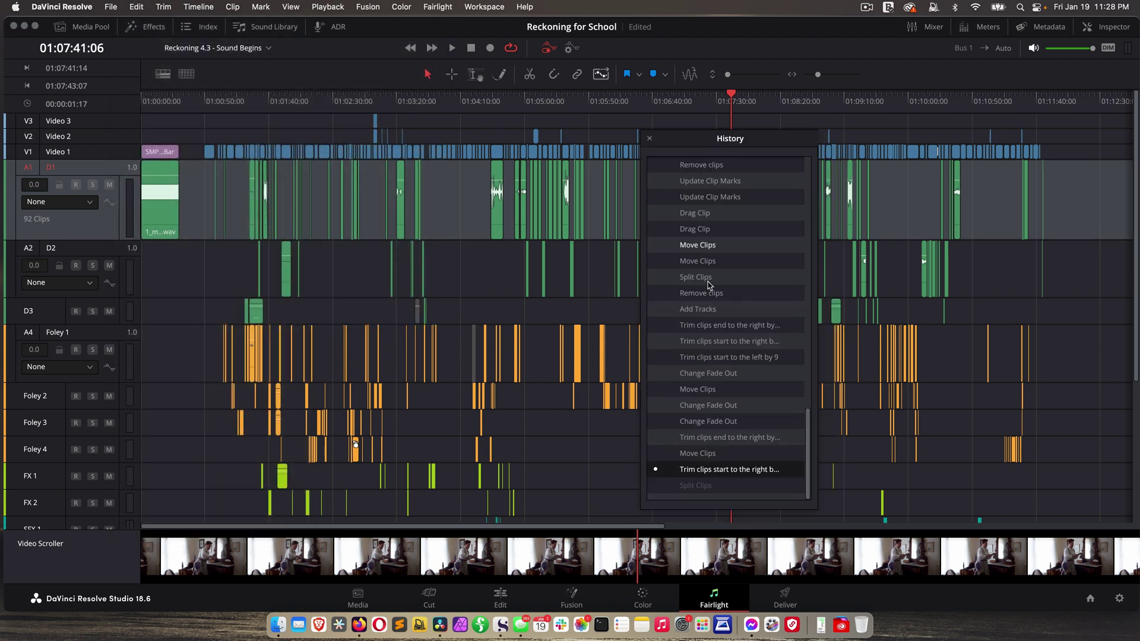
pyautogui.scroll(2, 709, 311)
pyautogui.scroll(10, 710, 311)
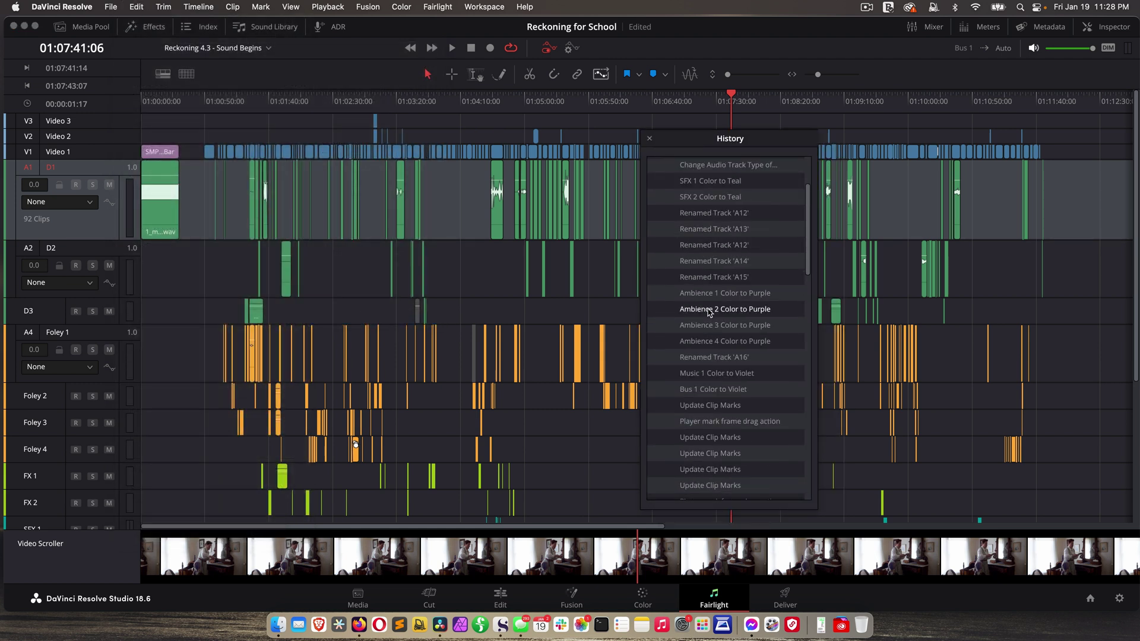
pyautogui.click(650, 140)
# Park the playhead at 01:04:40:08, then play the s7rt5 passage from 01:04:34:14 twice
pyautogui.click(460, 217)
pyautogui.click(498, 105)
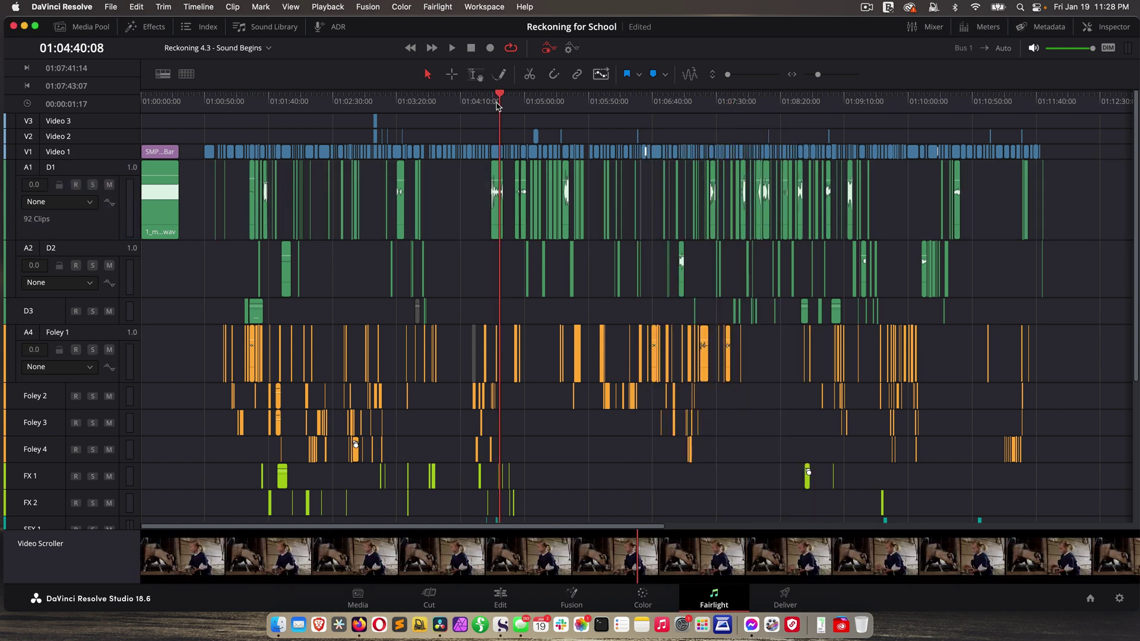
pyautogui.scroll(5, 502, 110)
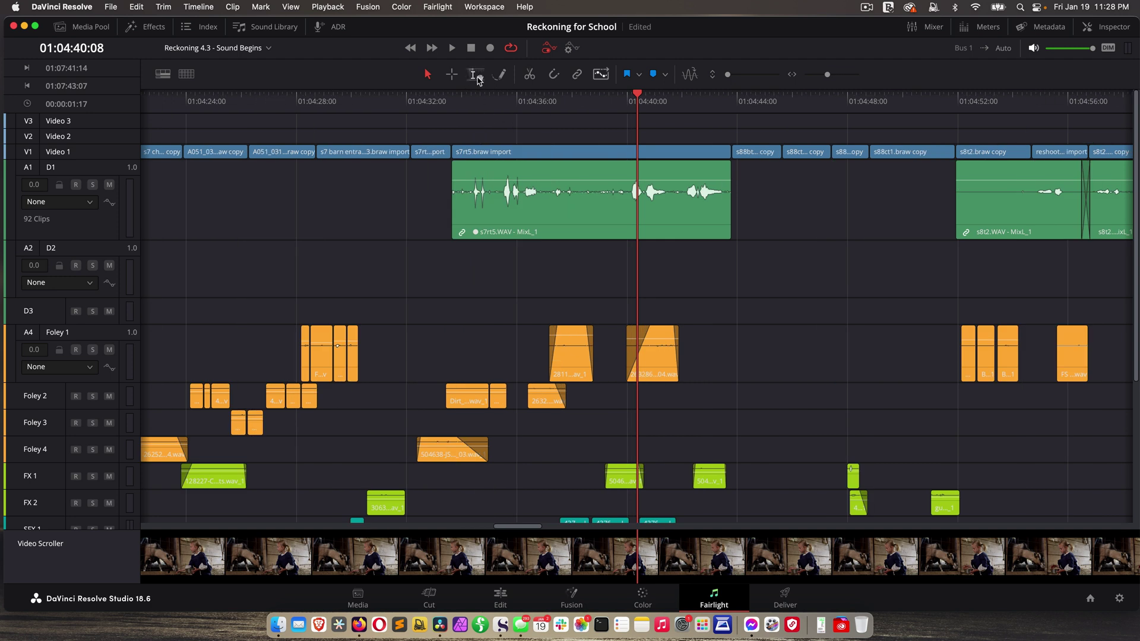
pyautogui.moveTo(475, 99); pyautogui.dragTo(480, 101)
pyautogui.press('space')
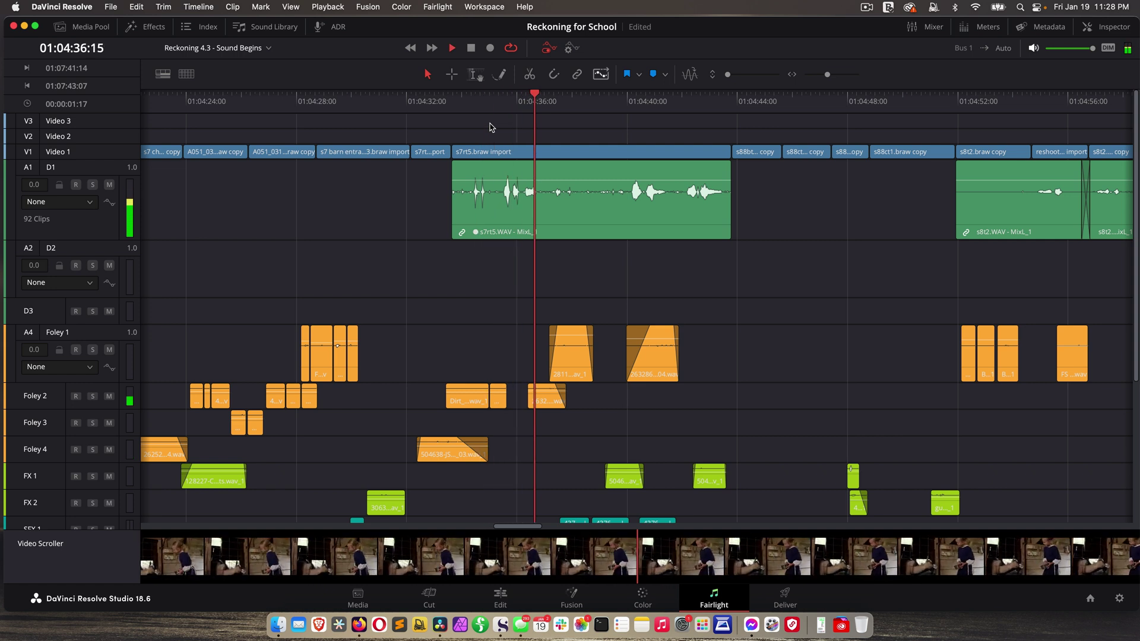
pyautogui.press('space')
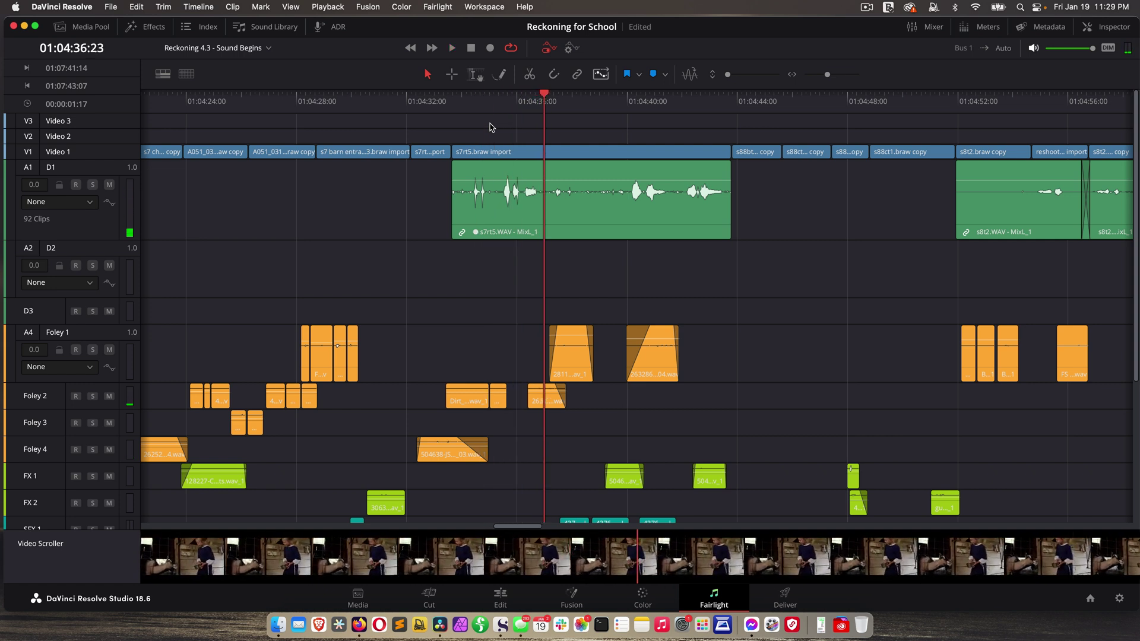
pyautogui.press('space')
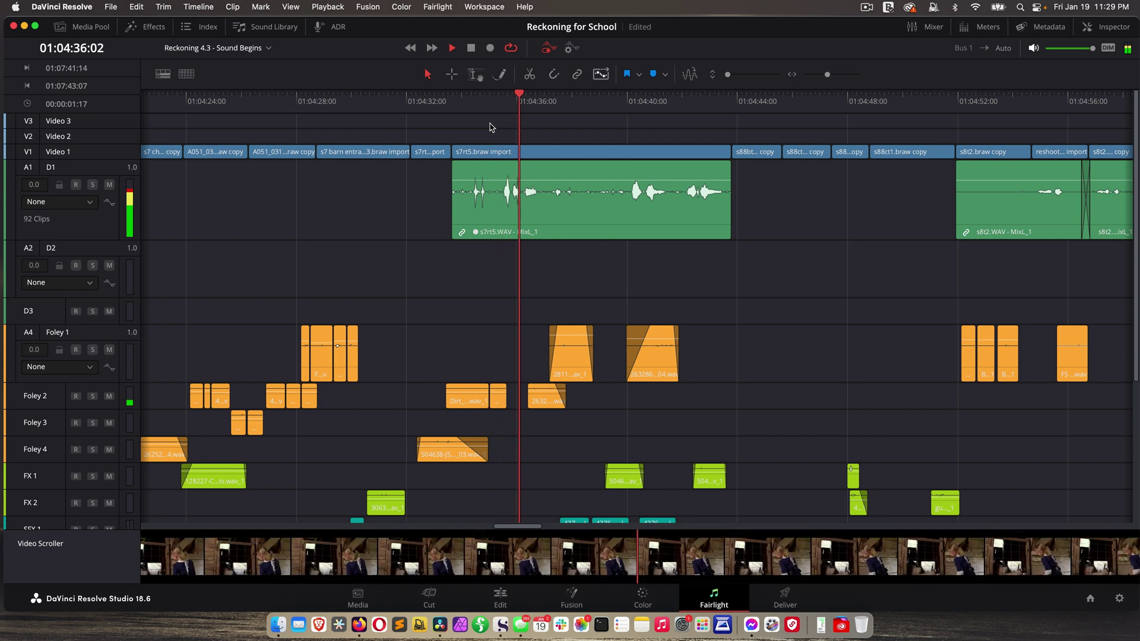
pyautogui.press('space')
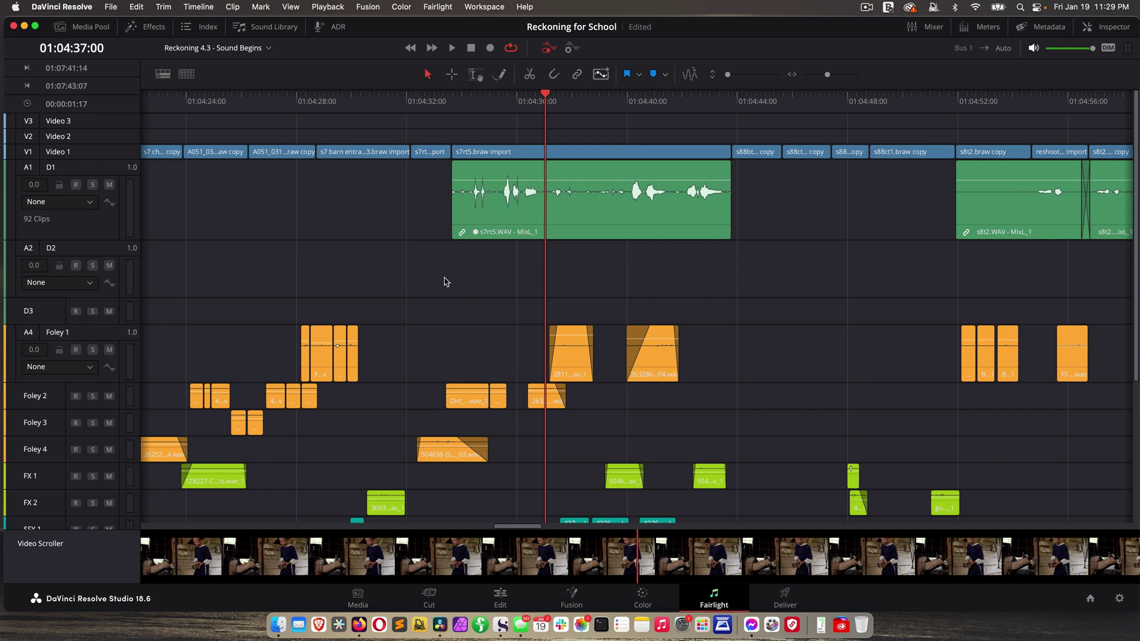
# Raise the s7rt5.WAV clip's audio level by 1dB with Clip > Audio > Increase Audio Level
pyautogui.click(586, 222)
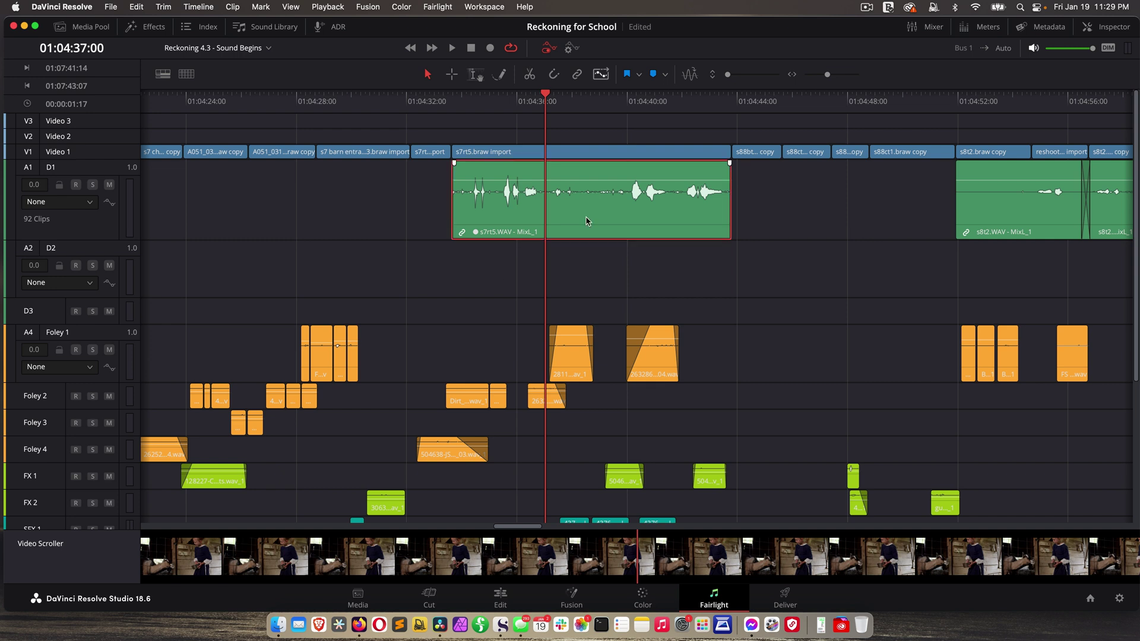
pyautogui.click(229, 7)
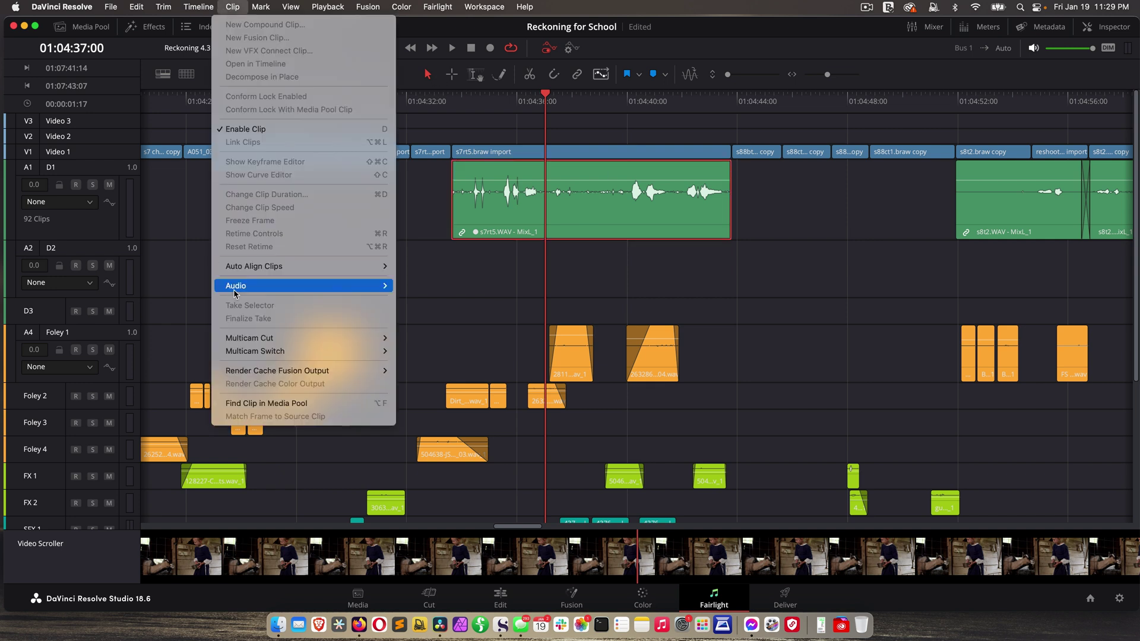
pyautogui.moveTo(257, 287)
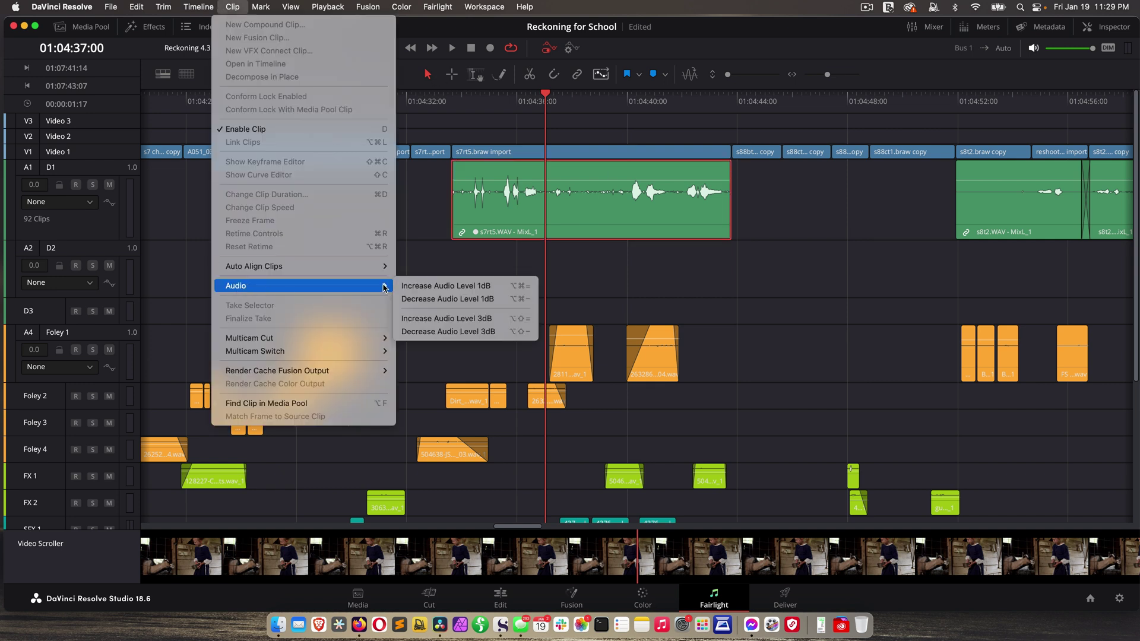
pyautogui.click(442, 287)
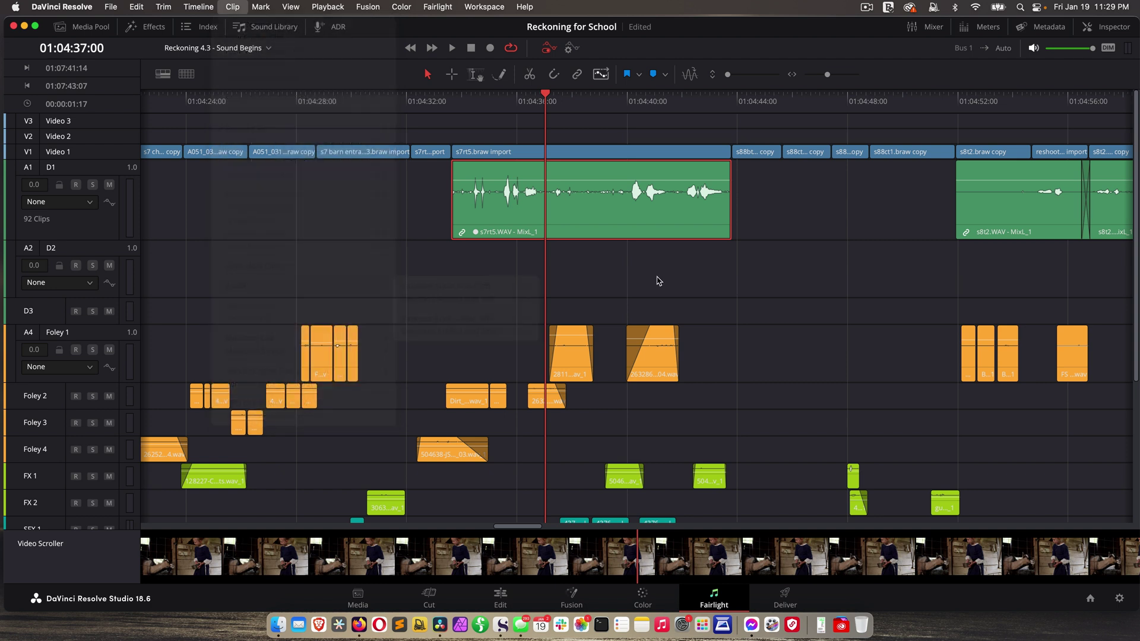
# Set the clip's Volume to 3.21 in the Inspector and save the project
pyautogui.click(1112, 28)
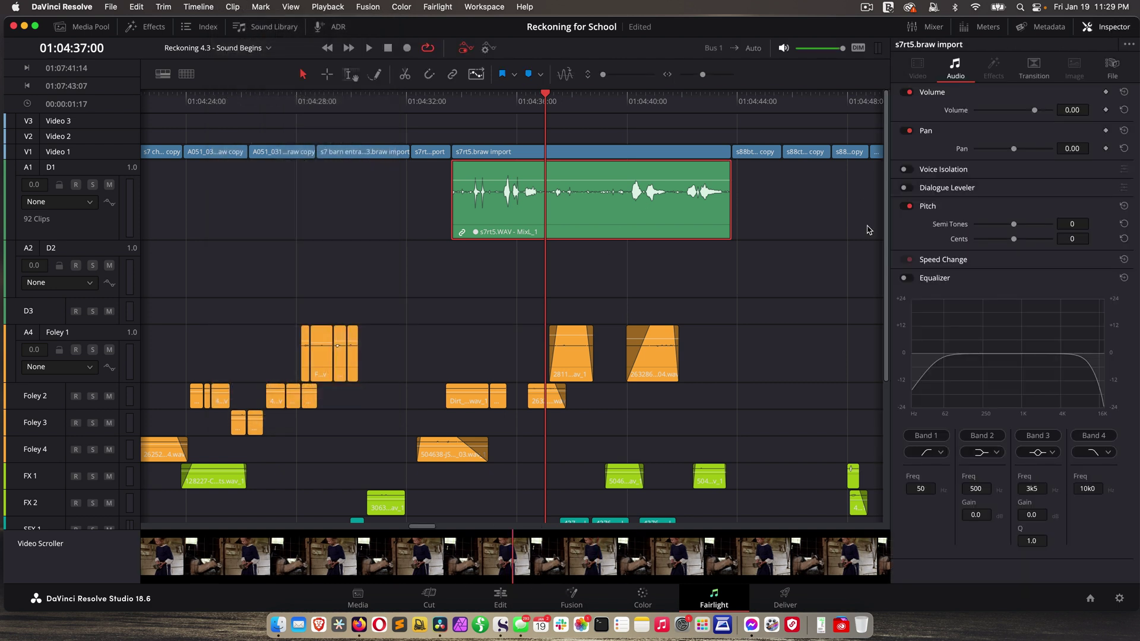
pyautogui.moveTo(1036, 111); pyautogui.dragTo(1037, 111)
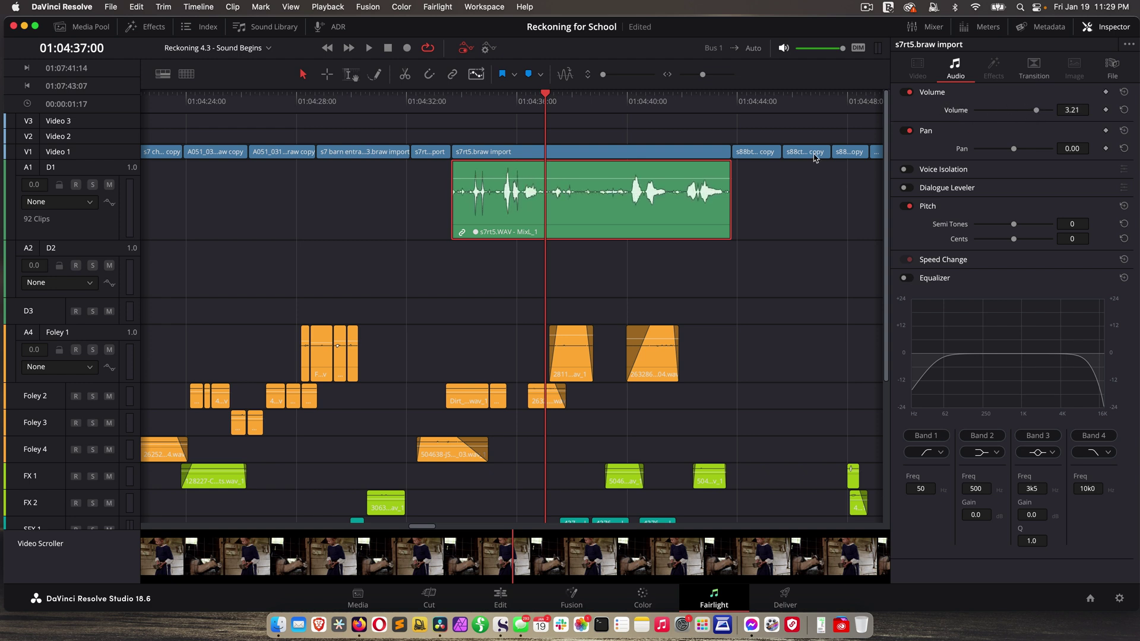
pyautogui.press('super+s')
# Enlarge the Foley 1 track, zoom its waveforms, then reset waveform zoom with Option+Cmd+R
pyautogui.click(414, 218)
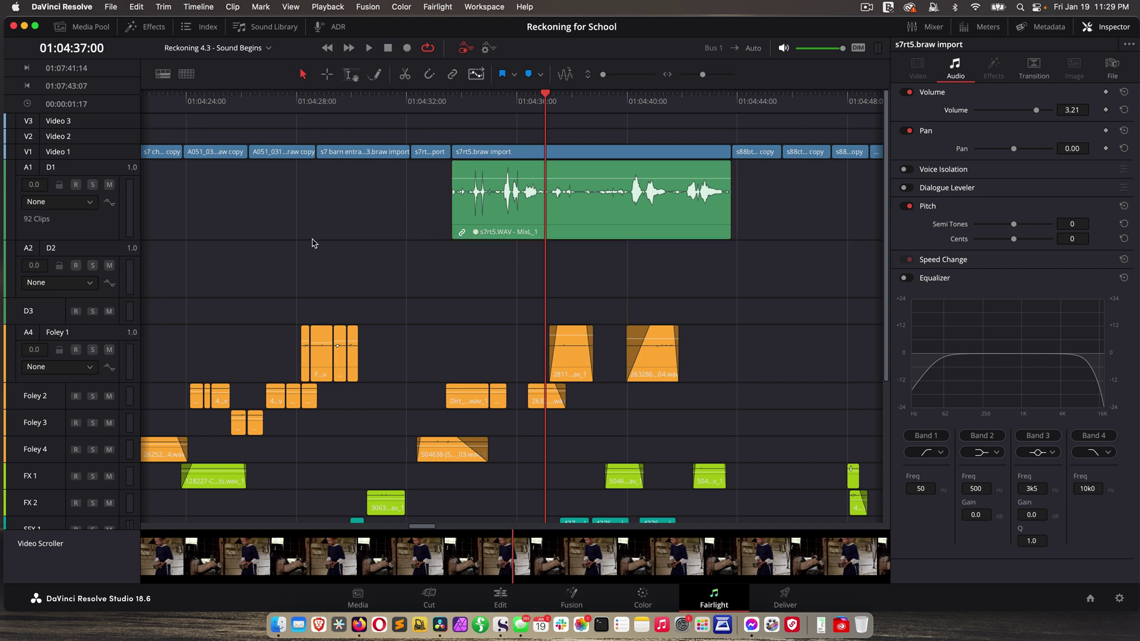
pyautogui.moveTo(109, 239)
pyautogui.mouseDown()
pyautogui.moveTo(109, 266)
pyautogui.moveTo(109, 236)
pyautogui.mouseUp()
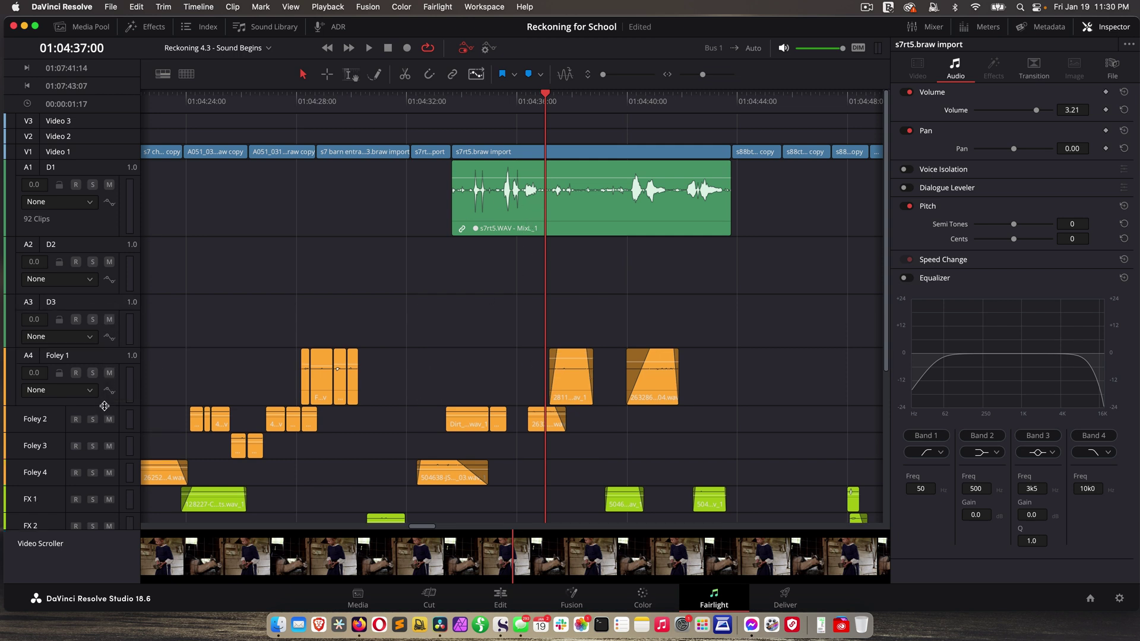
pyautogui.moveTo(106, 406); pyautogui.dragTo(106, 475)
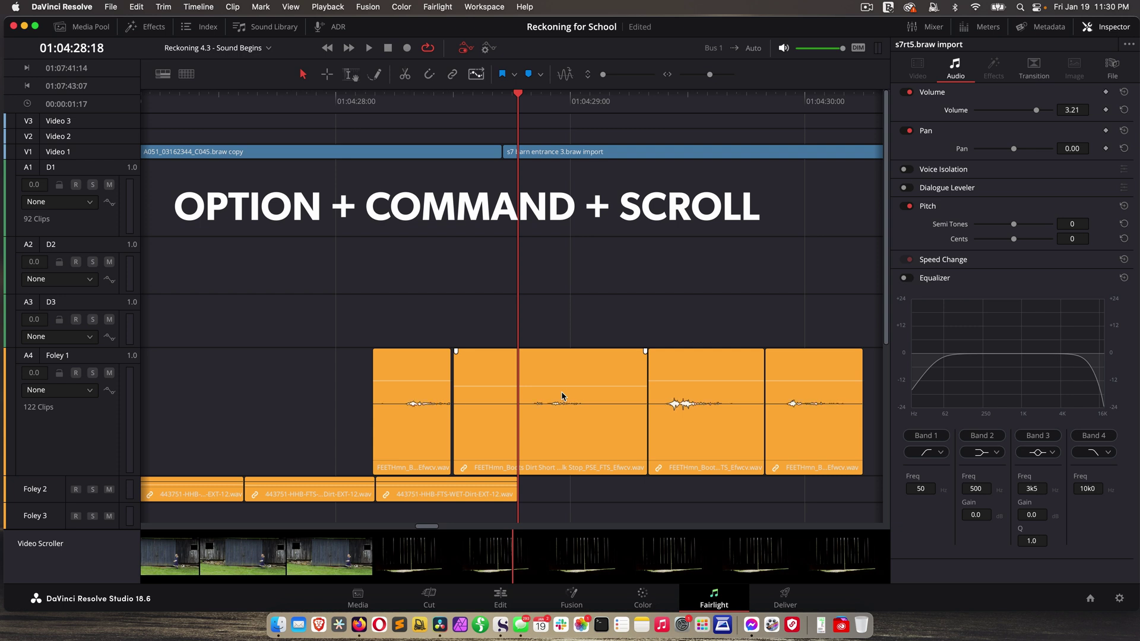
pyautogui.scroll(5, 563, 396)
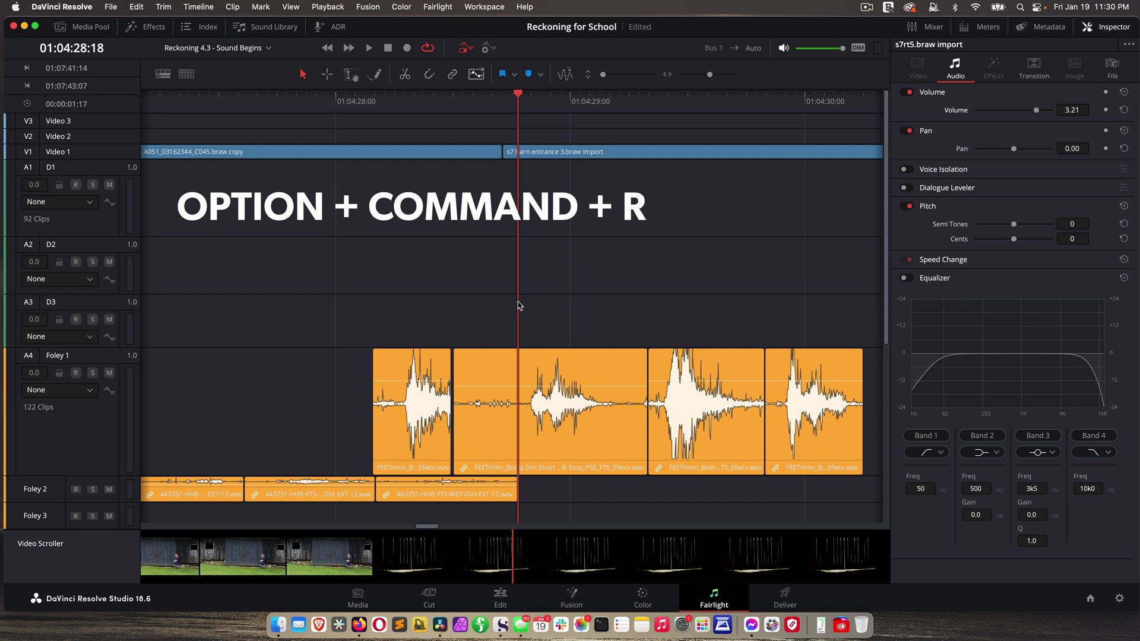
pyautogui.press('alt+super+r')
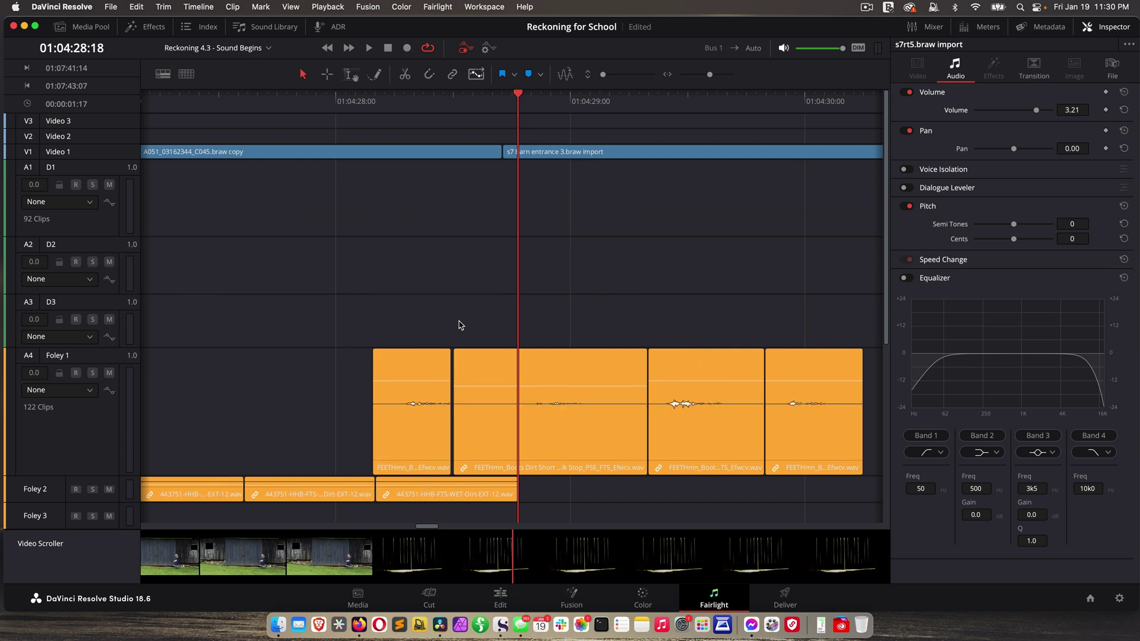